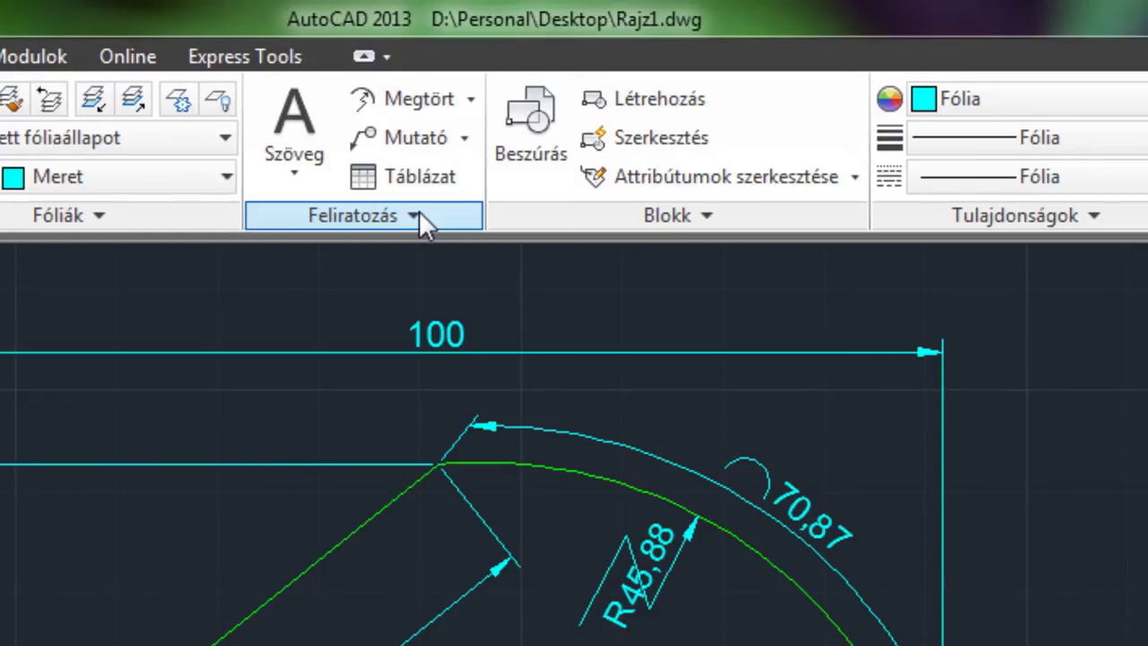
Open the Dimension Style Manager listing the Feliratozási, ISO-25 and Standard styles.
left_click(420, 217)
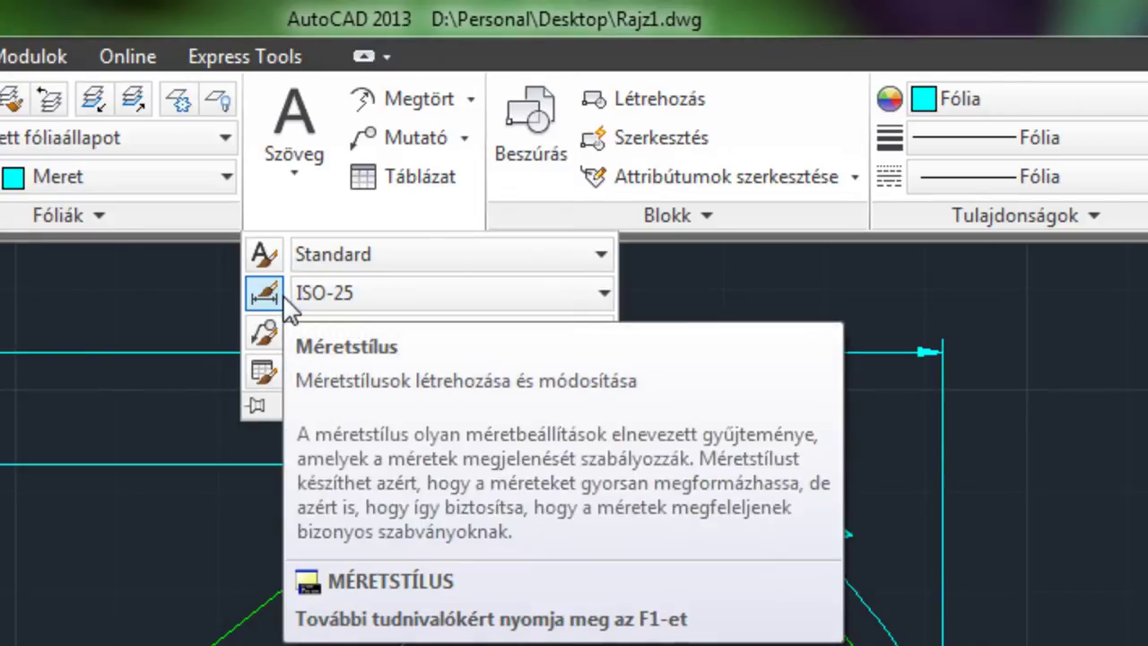
mouse_move(394, 170)
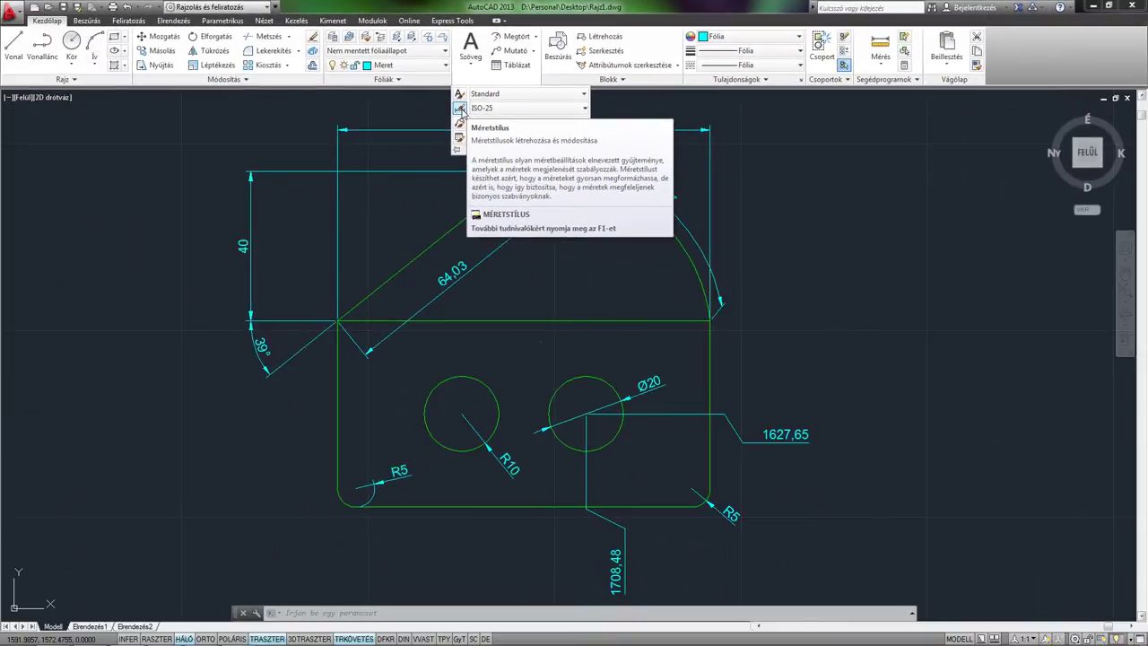
left_click(460, 109)
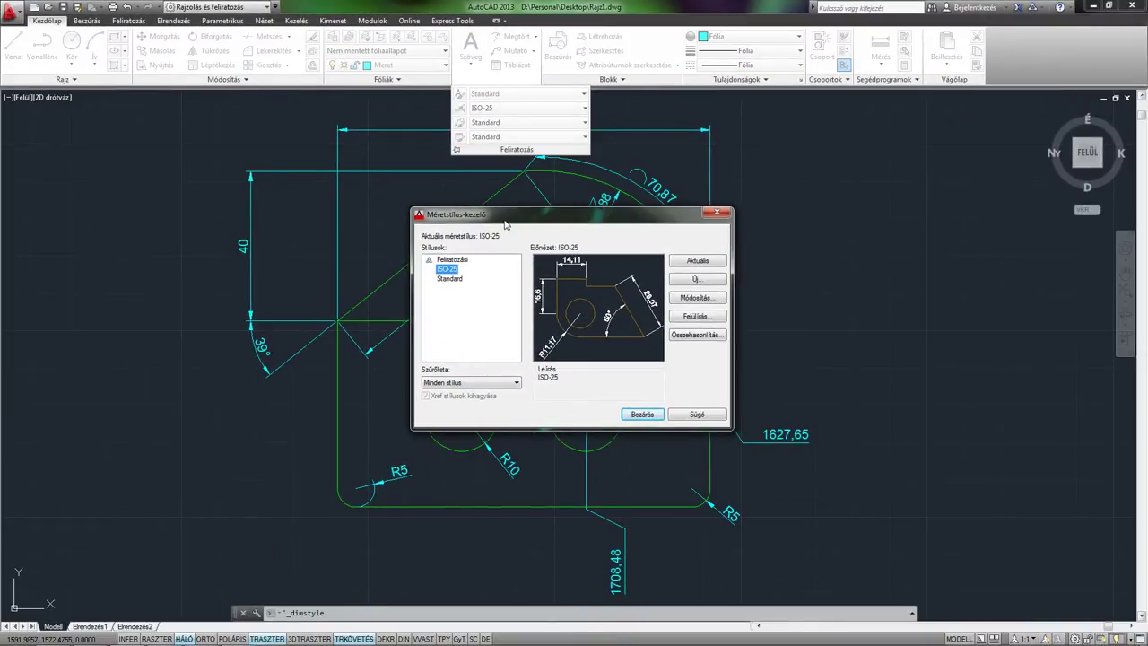
Preview the Standard style, reselect ISO-25 and open it in Modify Dimension Style.
left_click(451, 280)
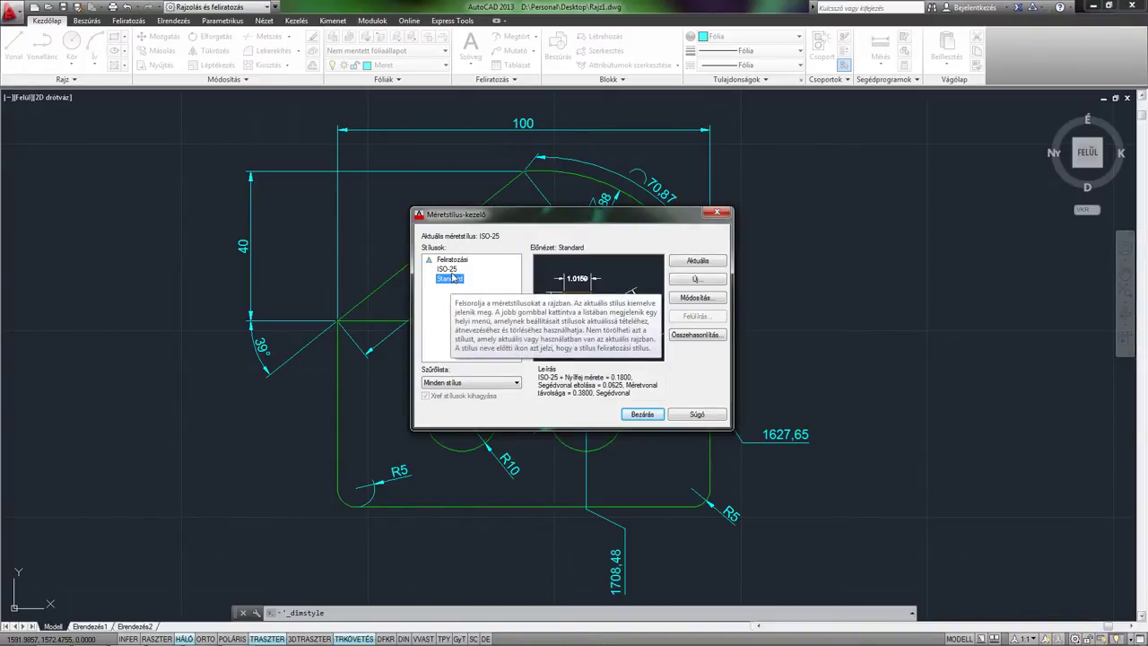
left_click(446, 269)
left_click_drag(525, 219, 496, 224)
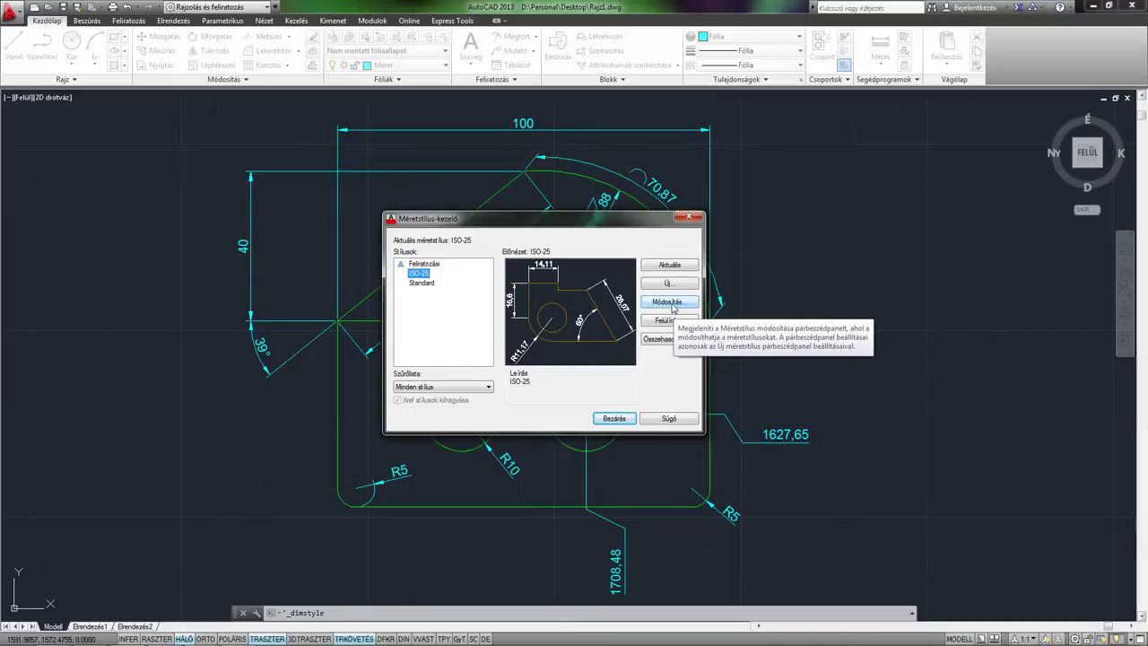
left_click(672, 308)
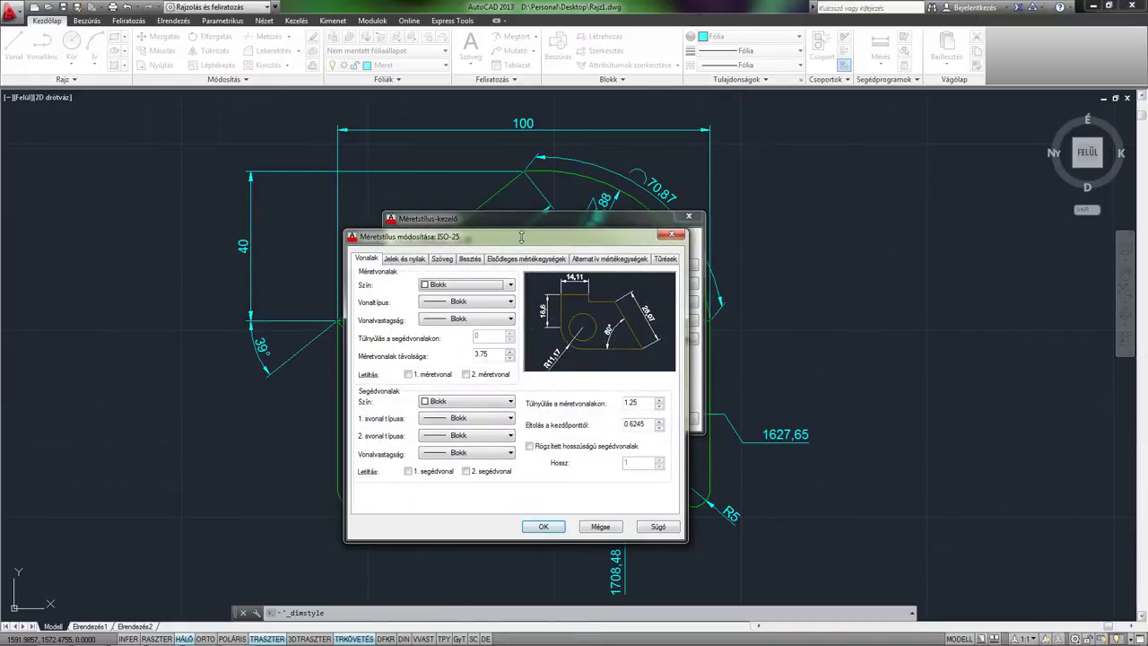
left_click_drag(512, 243, 533, 224)
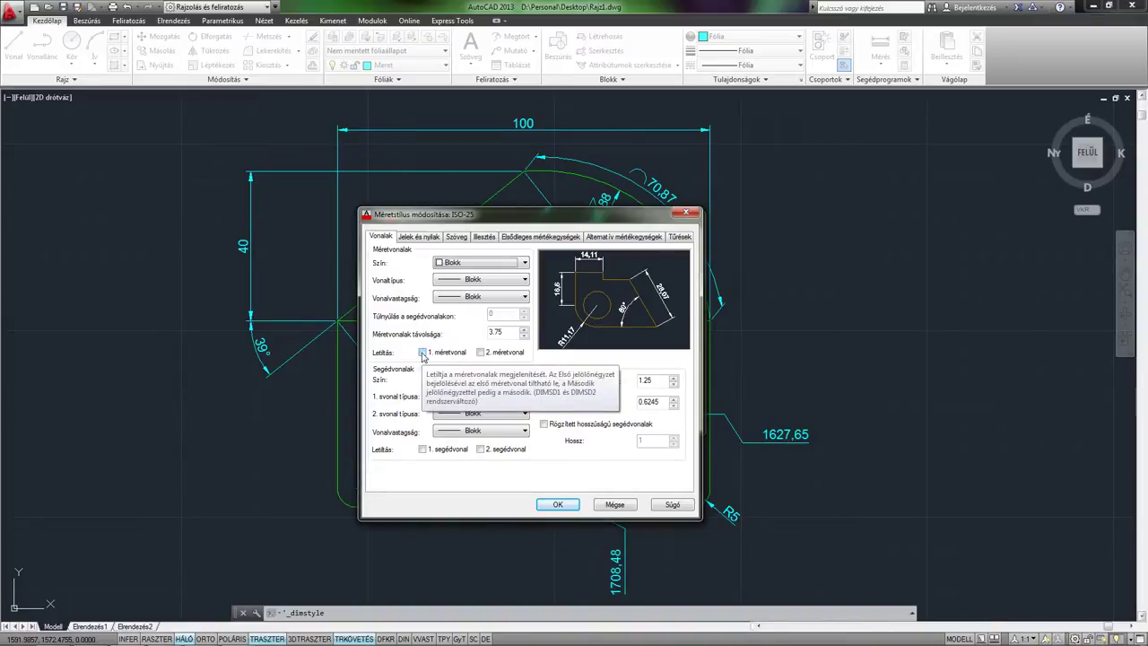
left_click(422, 353)
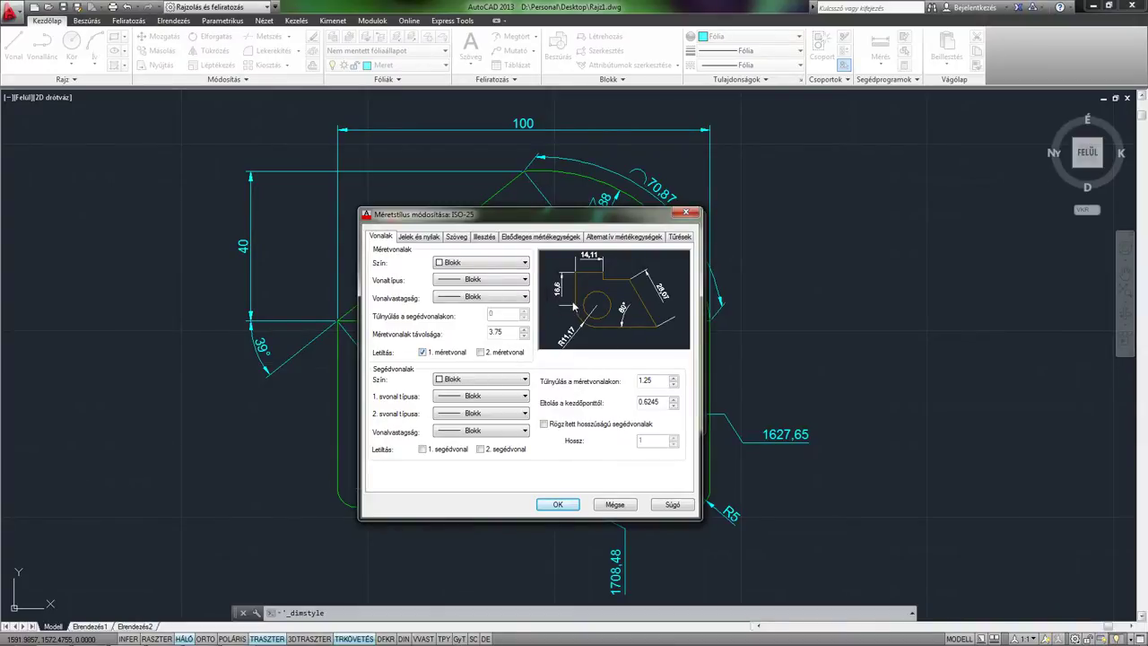
left_click(423, 352)
left_click(482, 353)
left_click(422, 352)
left_click(423, 353)
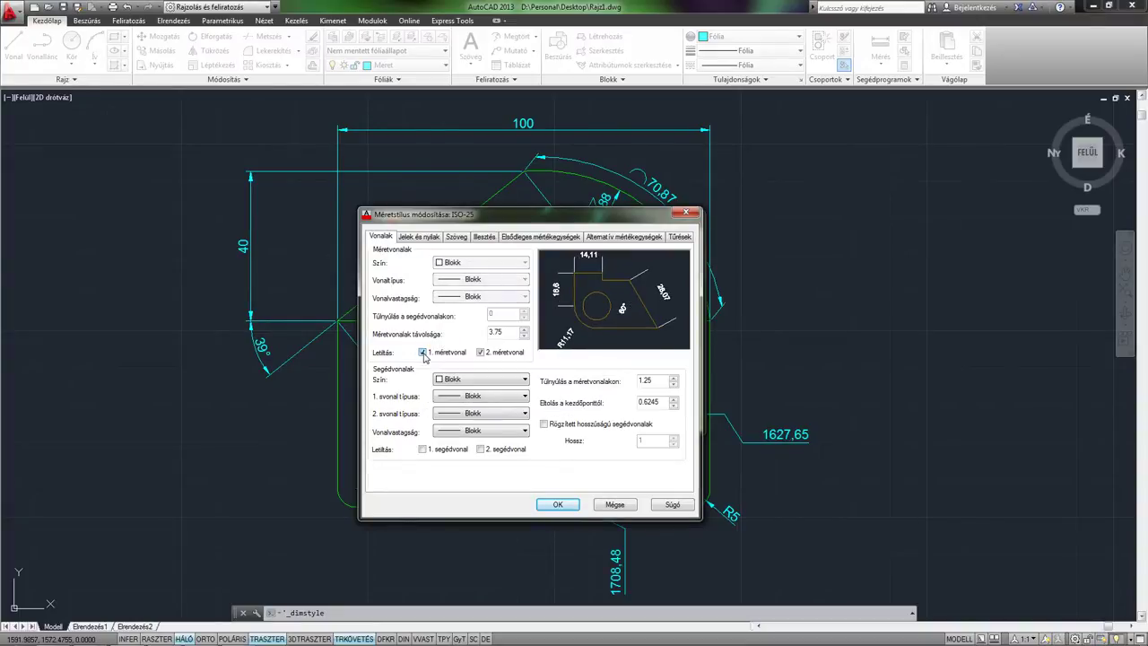
left_click(481, 352)
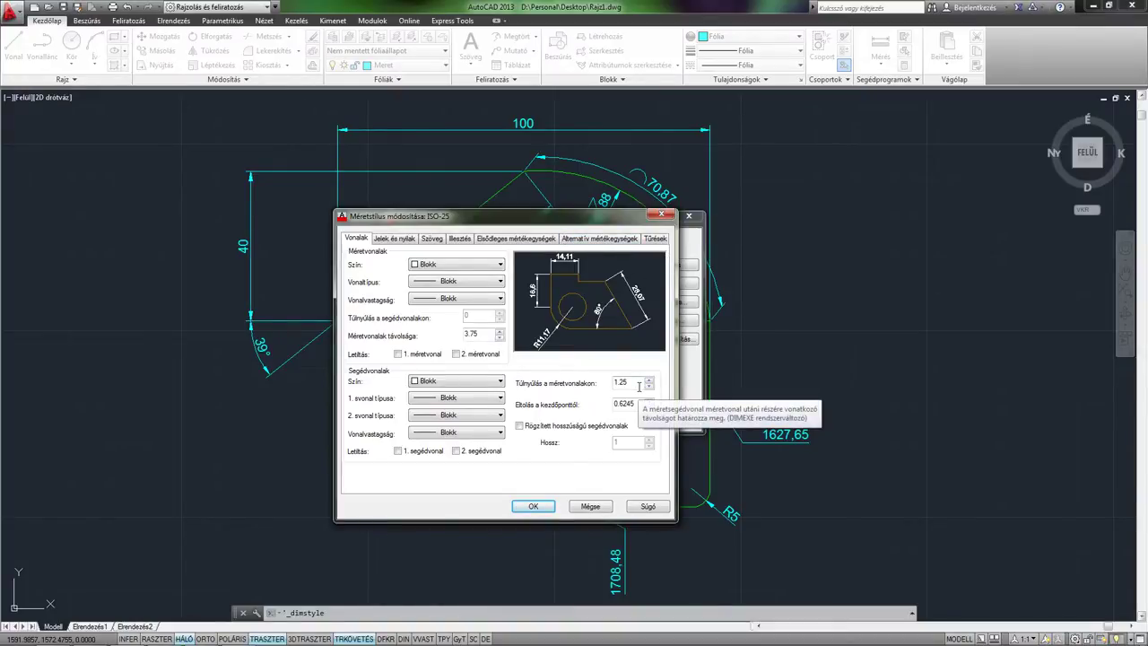
Set ISO-25 extension beyond dimension lines to 2.5 and inspect the 100 dimension.
left_click(640, 384)
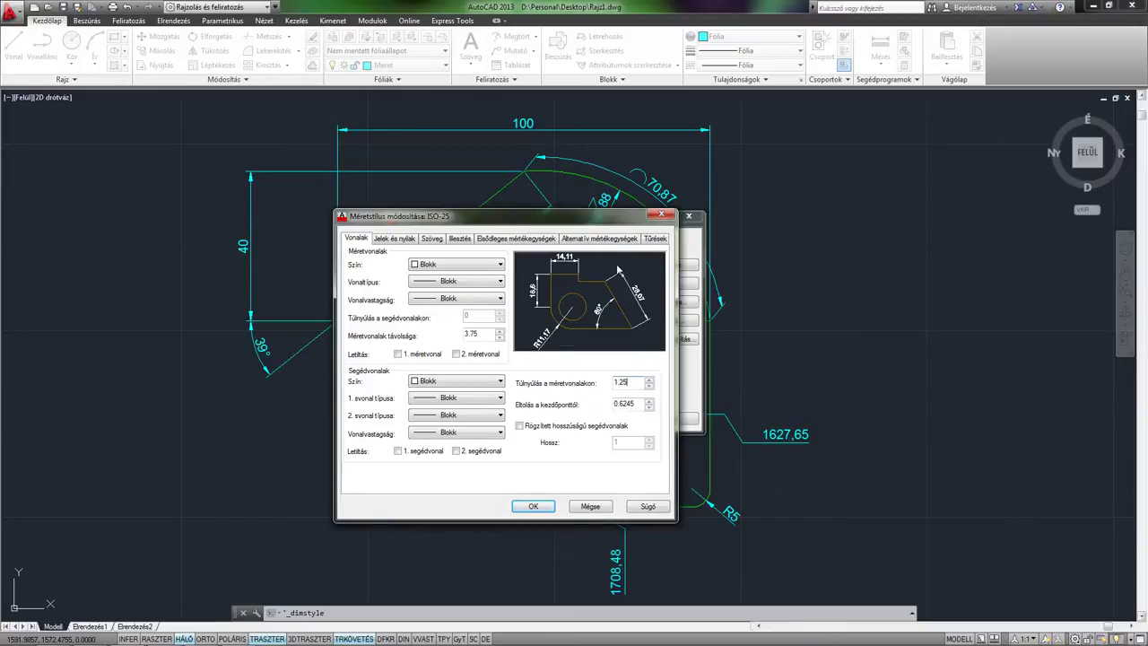
left_click_drag(635, 382, 613, 388)
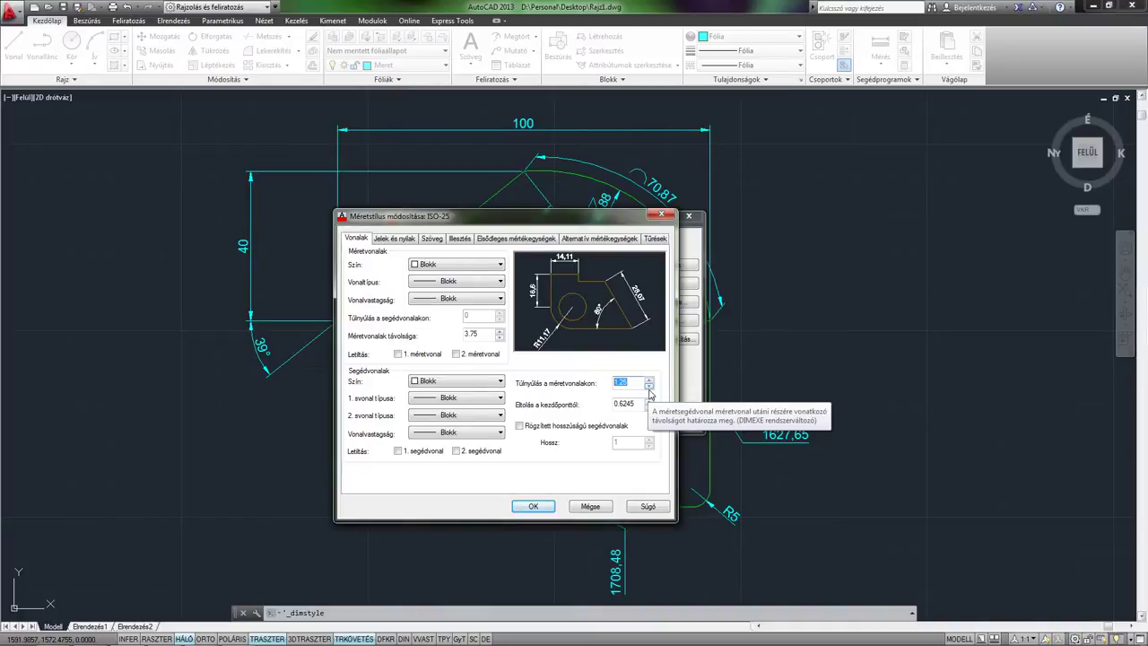
type("2")
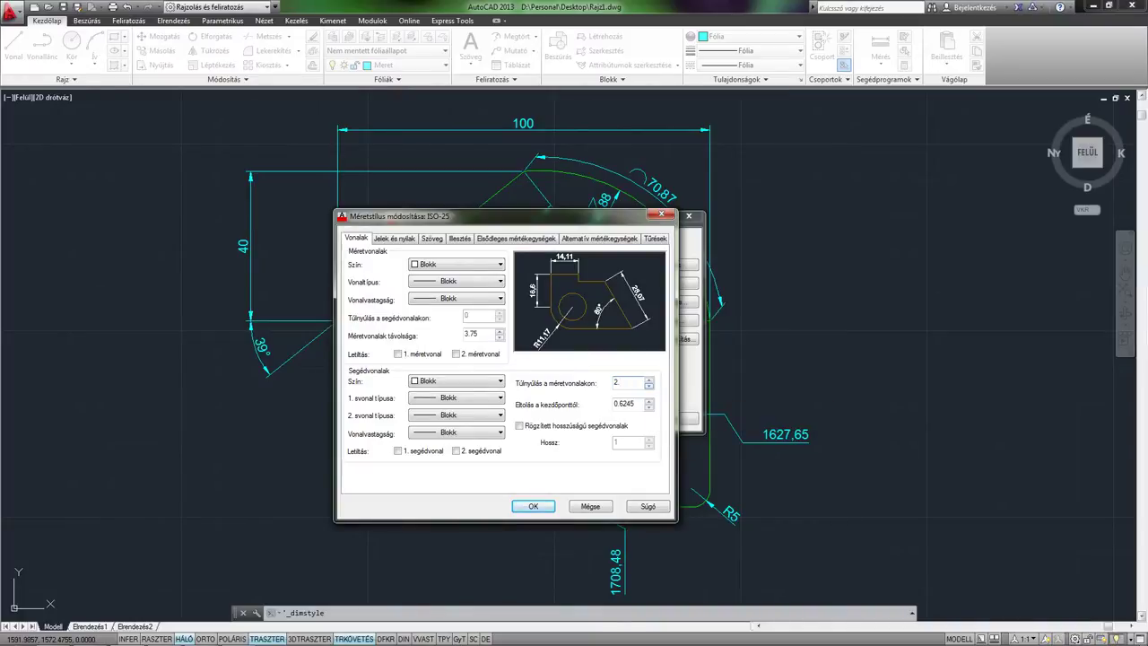
type(".5")
left_click(533, 507)
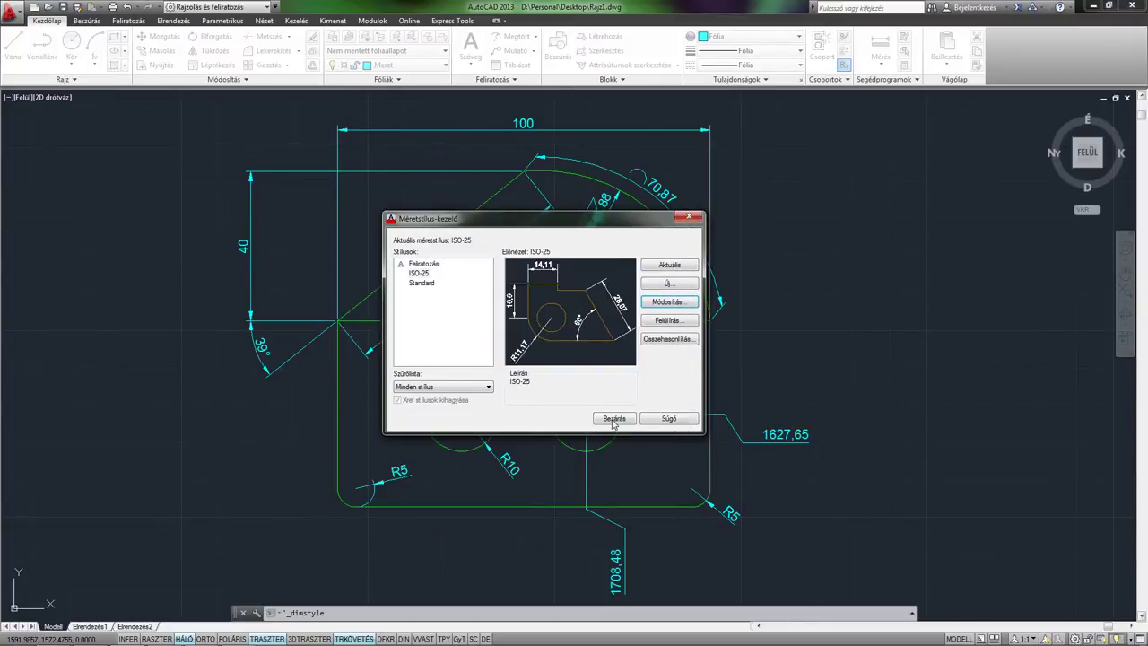
left_click(614, 418)
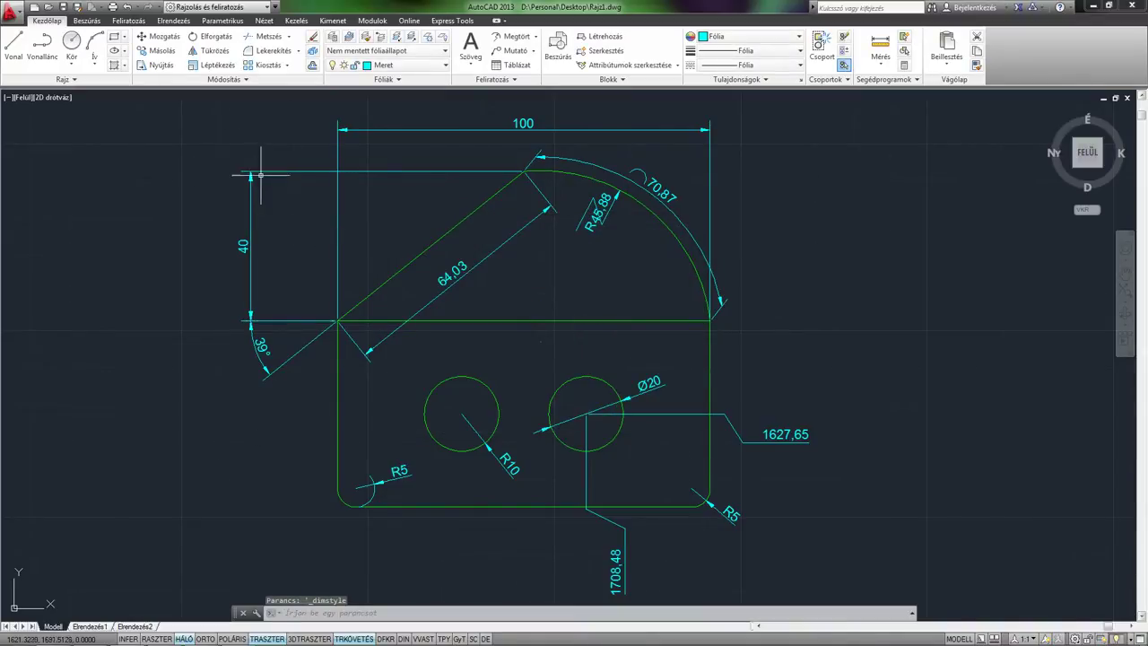
scroll(233, 169, "up", 5)
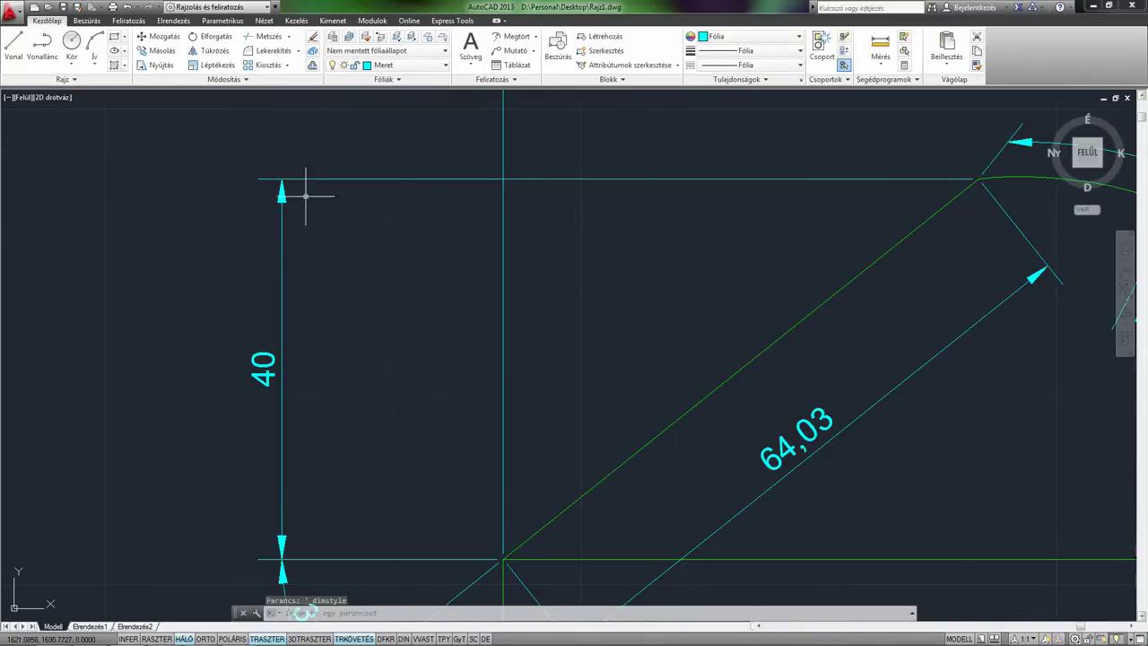
middle_click_drag(326, 218, 346, 312)
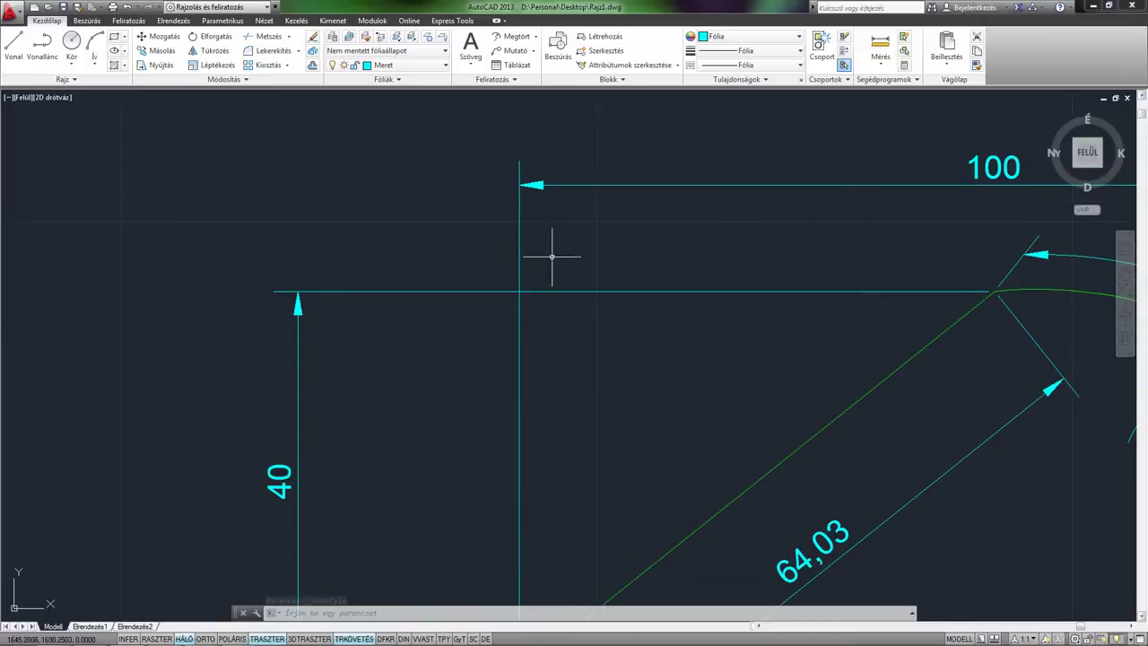
middle_click_drag(569, 234, 544, 213)
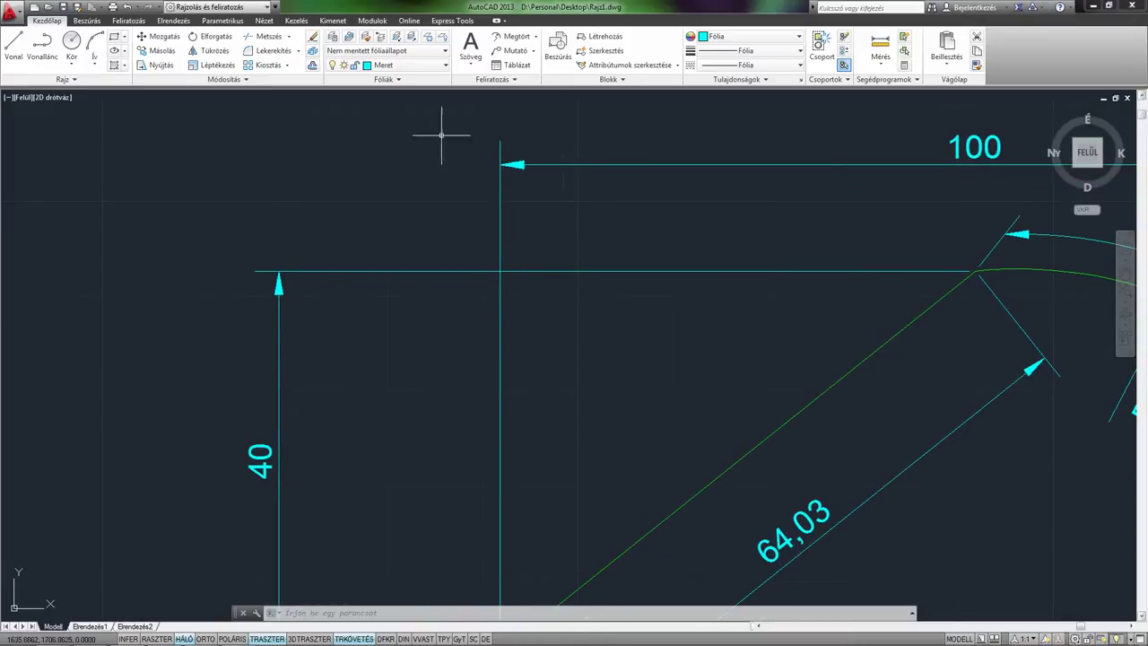
Reduce the ISO-25 extension beyond dimension lines to 1.
left_click(514, 82)
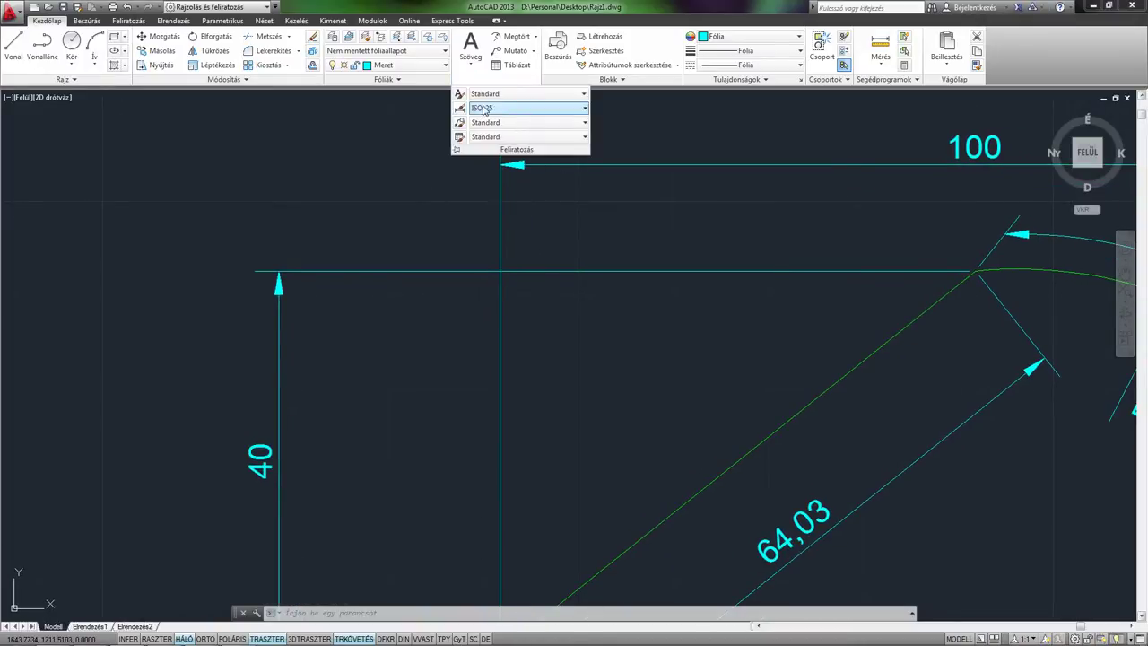
left_click(467, 106)
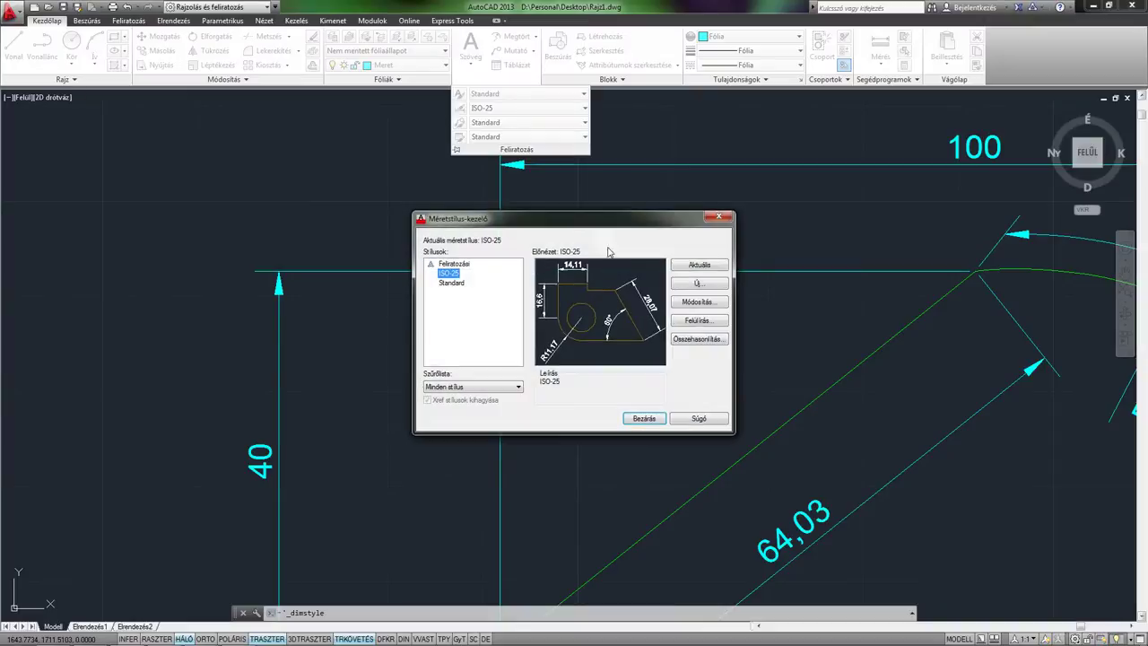
left_click(697, 302)
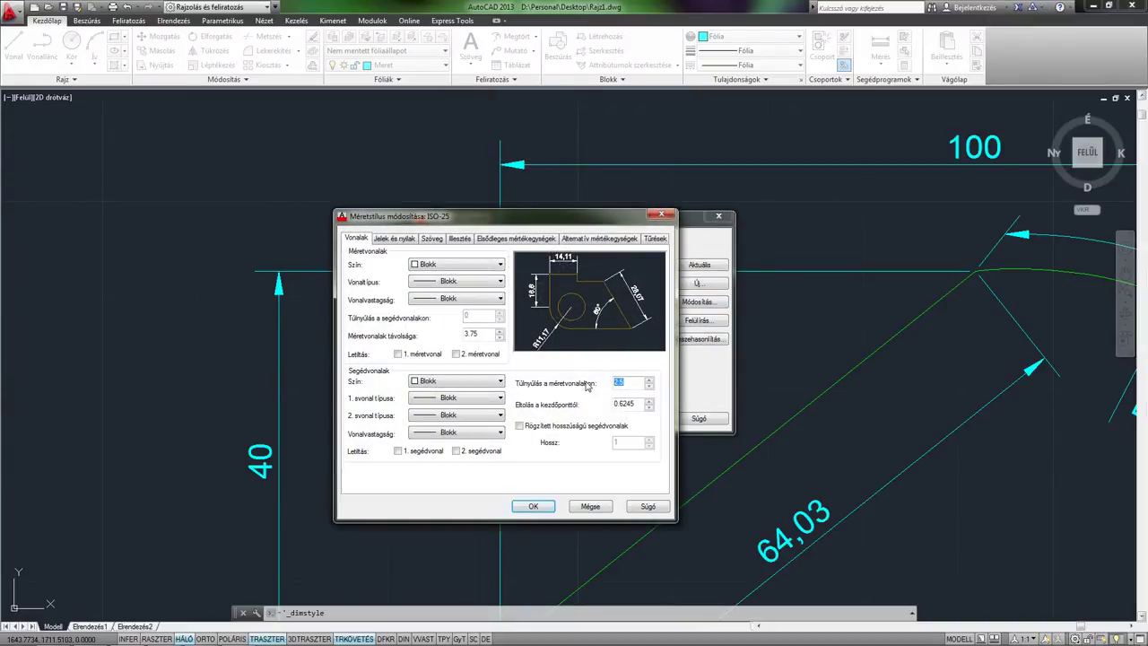
type("1.")
key("Return")
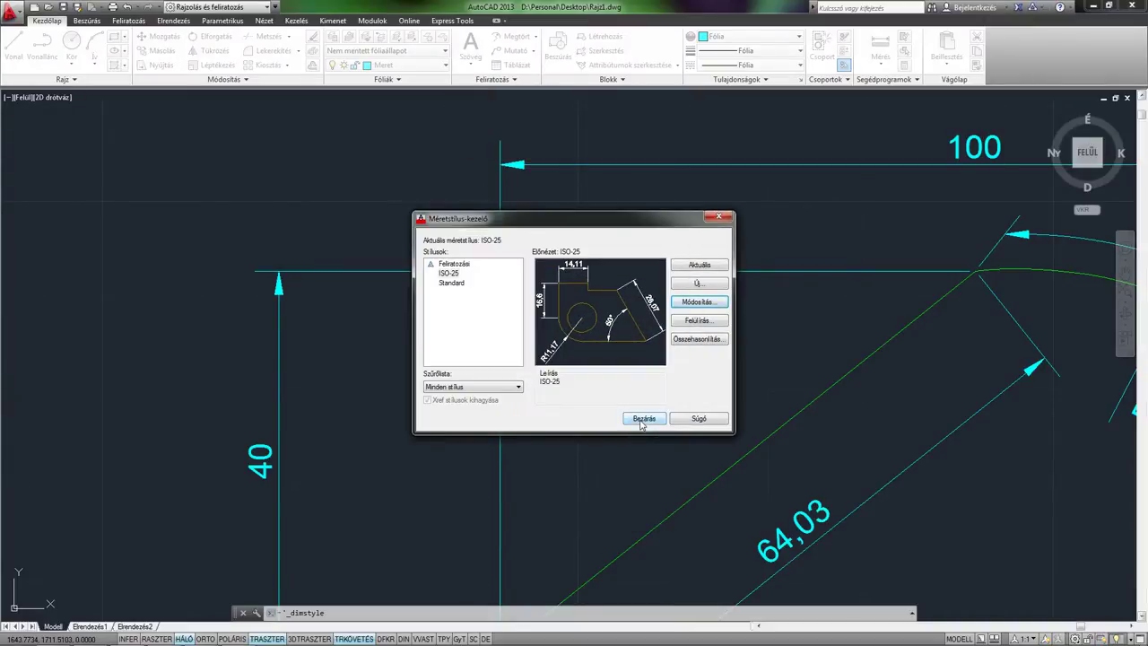
left_click(645, 421)
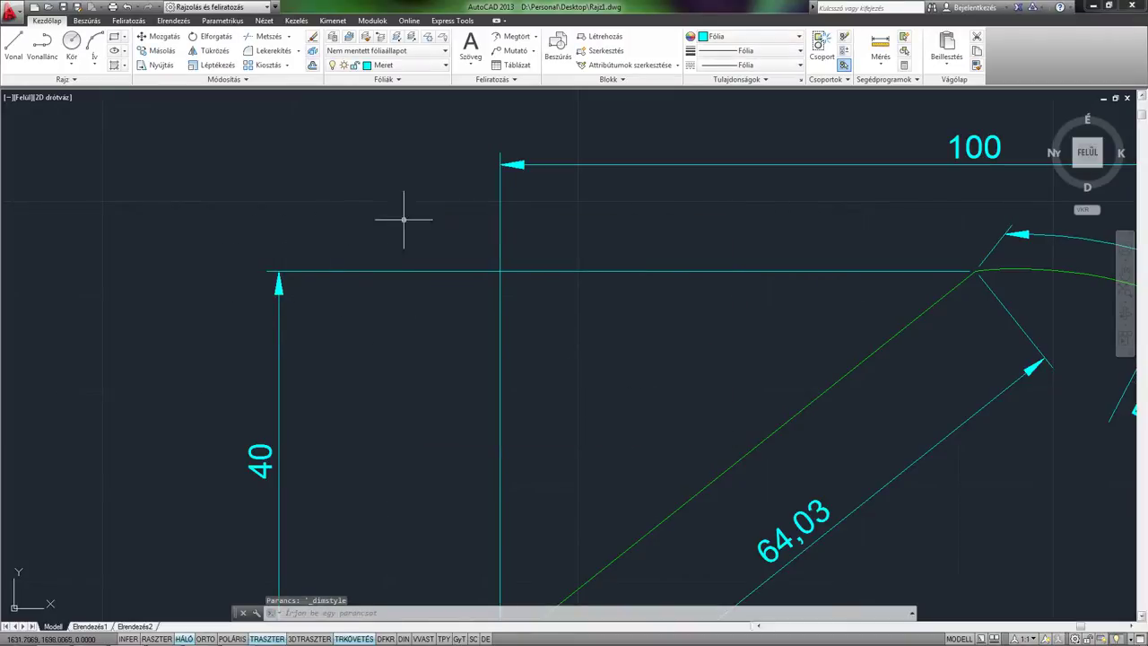
Restore the extension beyond dimension lines to 1.25 and zoom into the left corner.
left_click(502, 79)
left_click(461, 108)
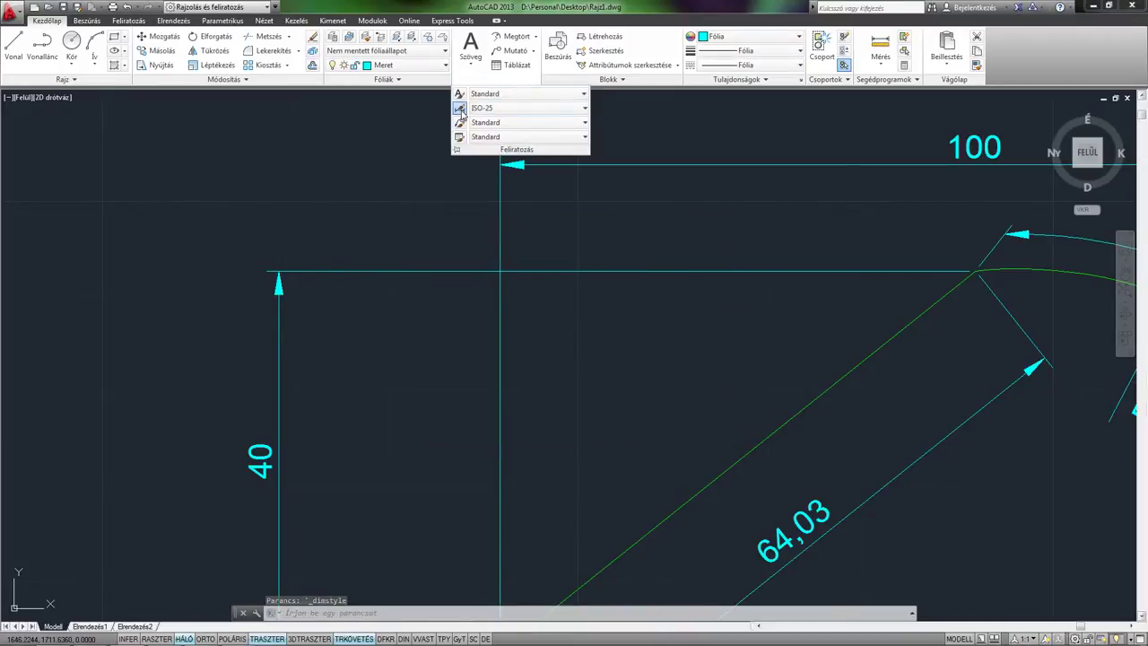
left_click(692, 303)
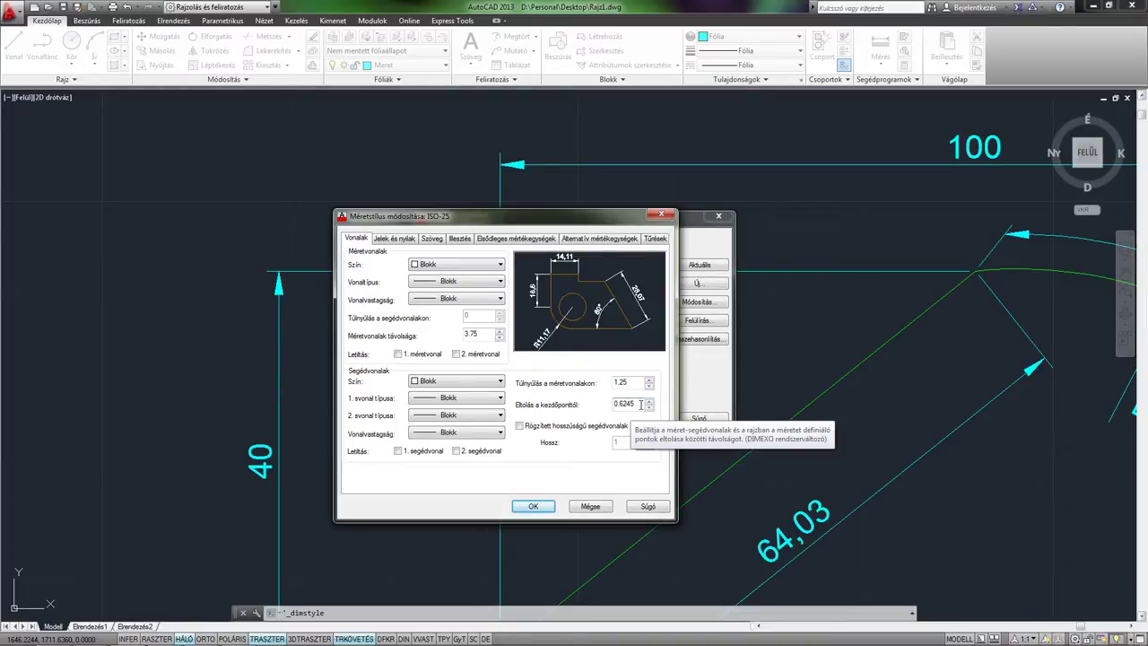
left_click(533, 506)
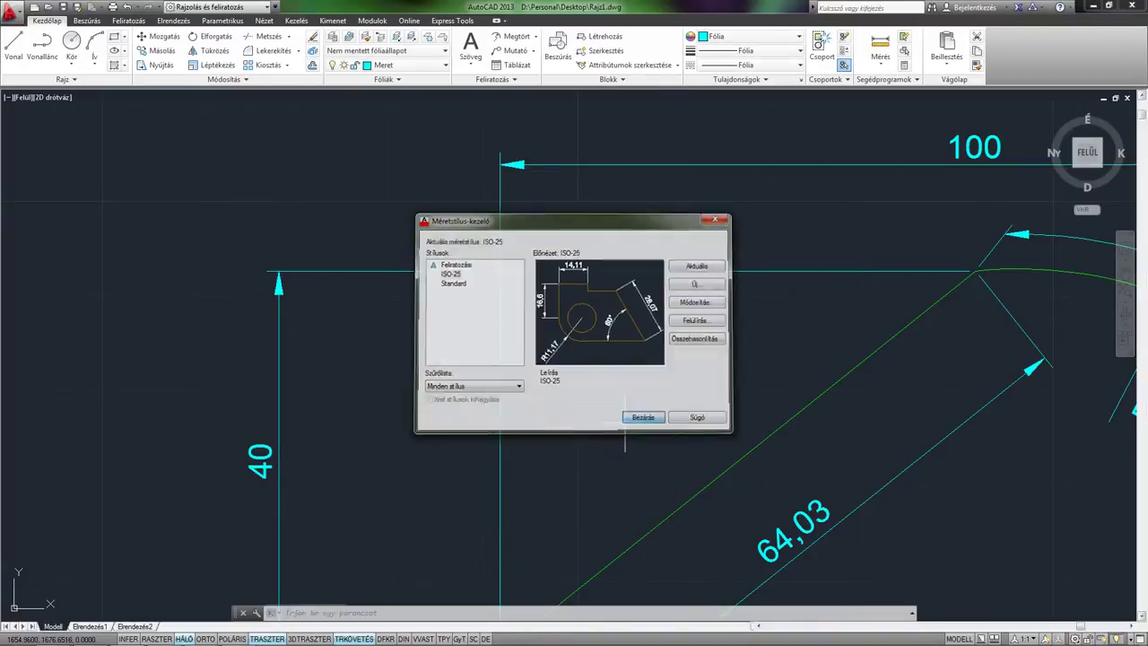
left_click(643, 417)
scroll(529, 417, "up", 5)
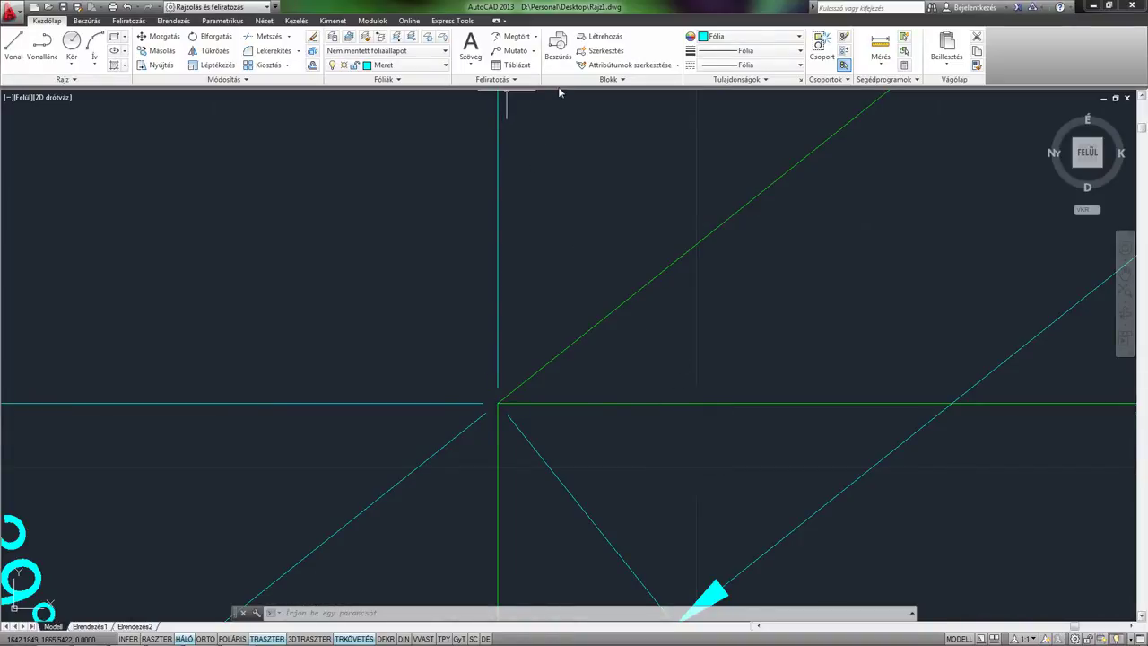
Change ISO-25's extension-line offset from origin from 0.6245 to 0.
left_click(514, 79)
left_click(459, 107)
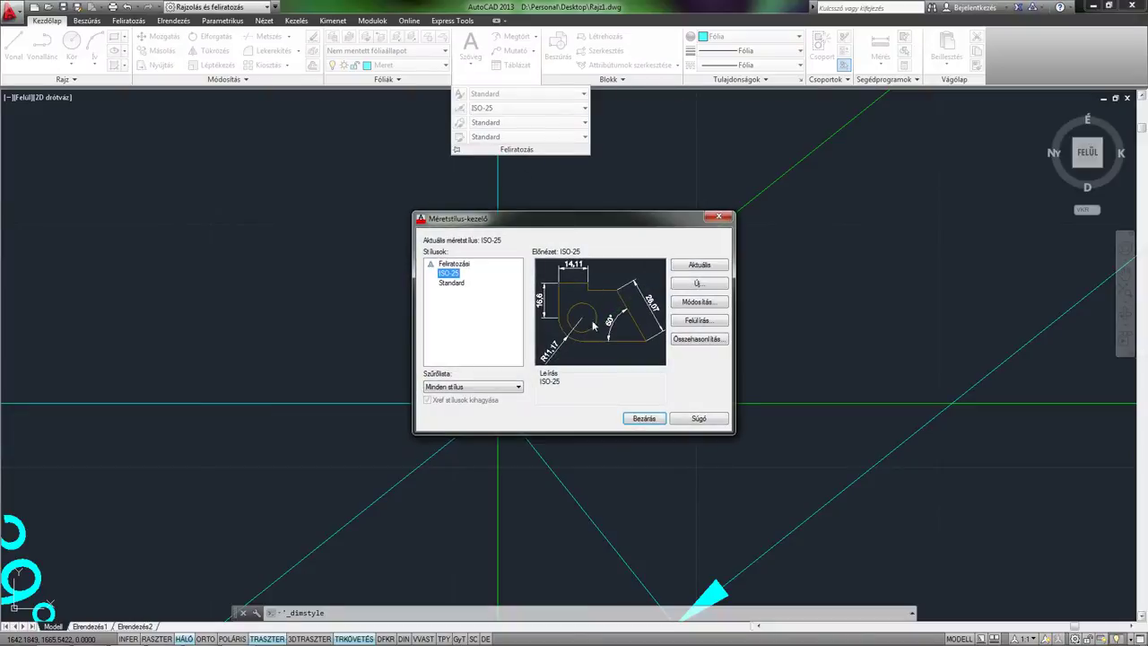
left_click(691, 303)
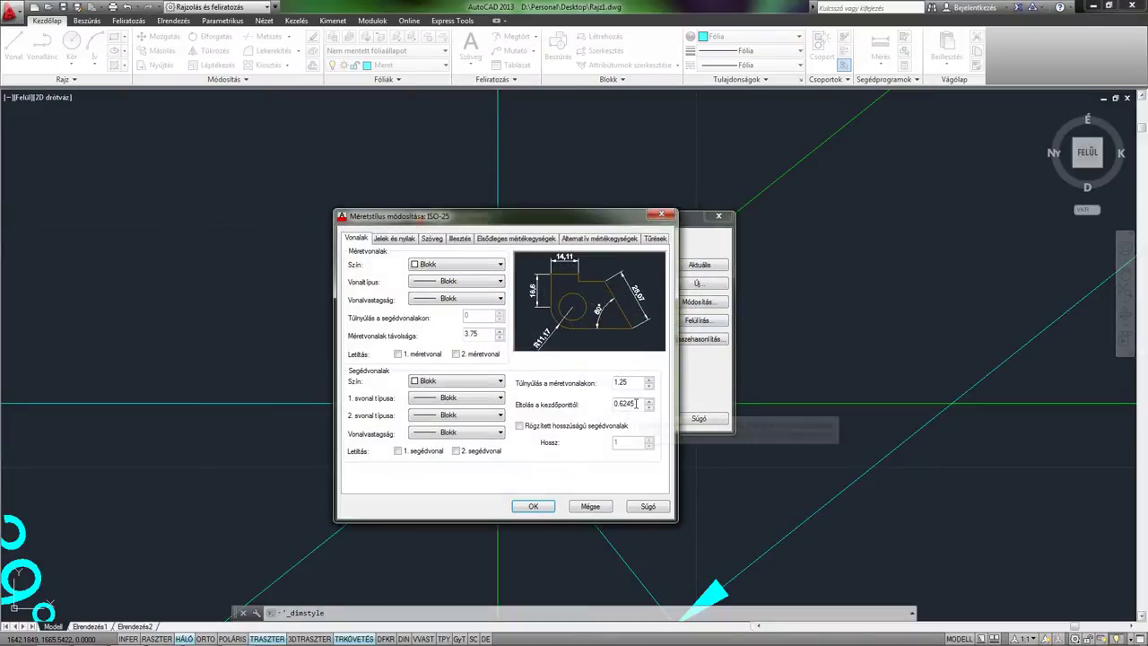
left_click_drag(637, 404, 572, 407)
type("0")
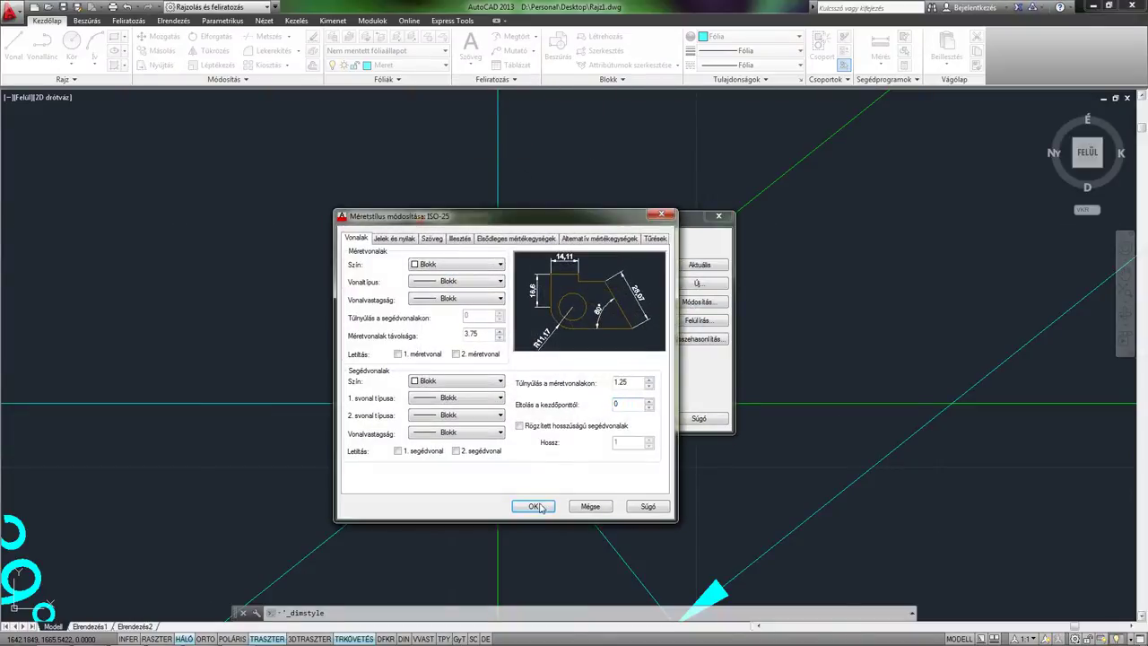
left_click(534, 506)
left_click(643, 419)
scroll(628, 416, "up", 1)
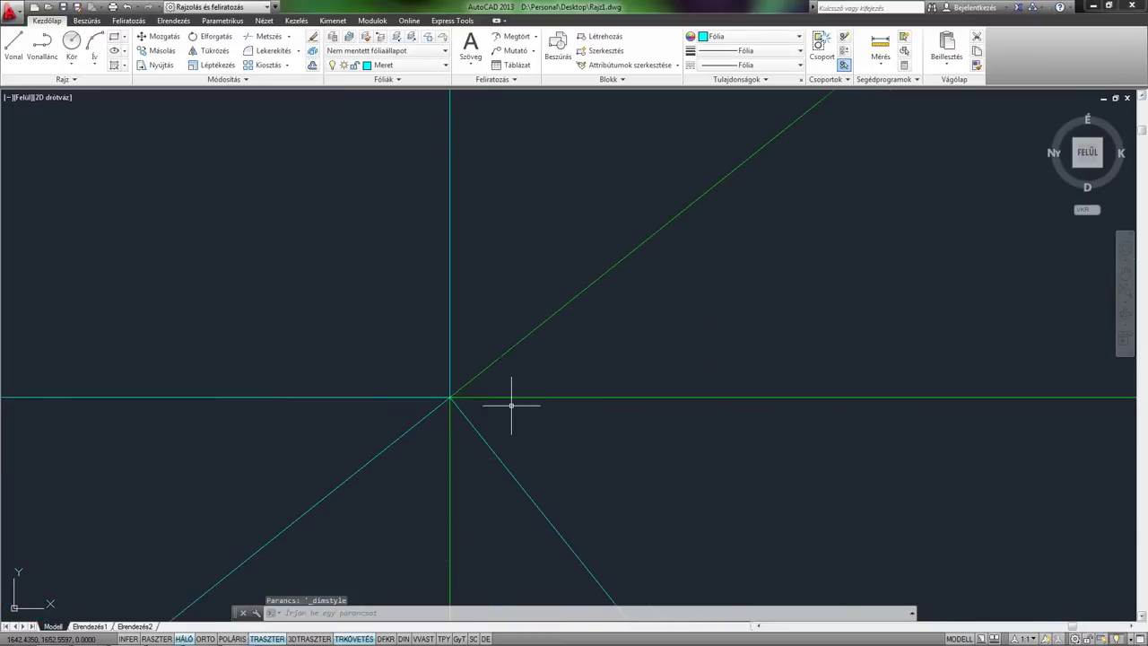
middle_click_drag(484, 411, 495, 400)
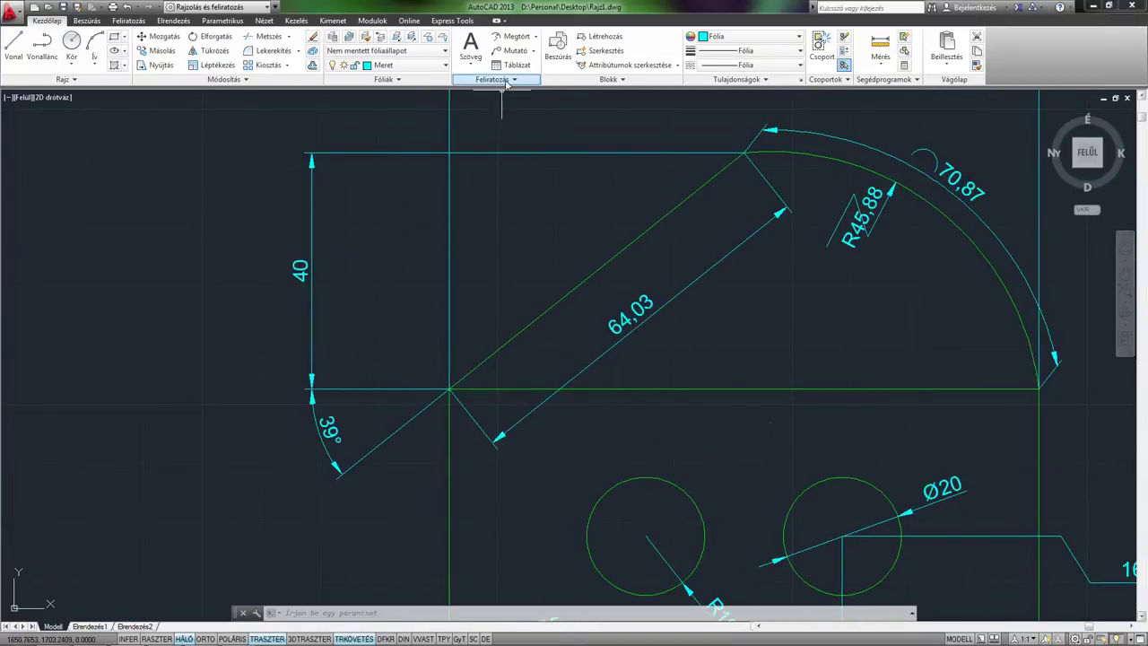
Try architectural tick arrowheads on ISO-25 and check the 100 dimension.
left_click(491, 79)
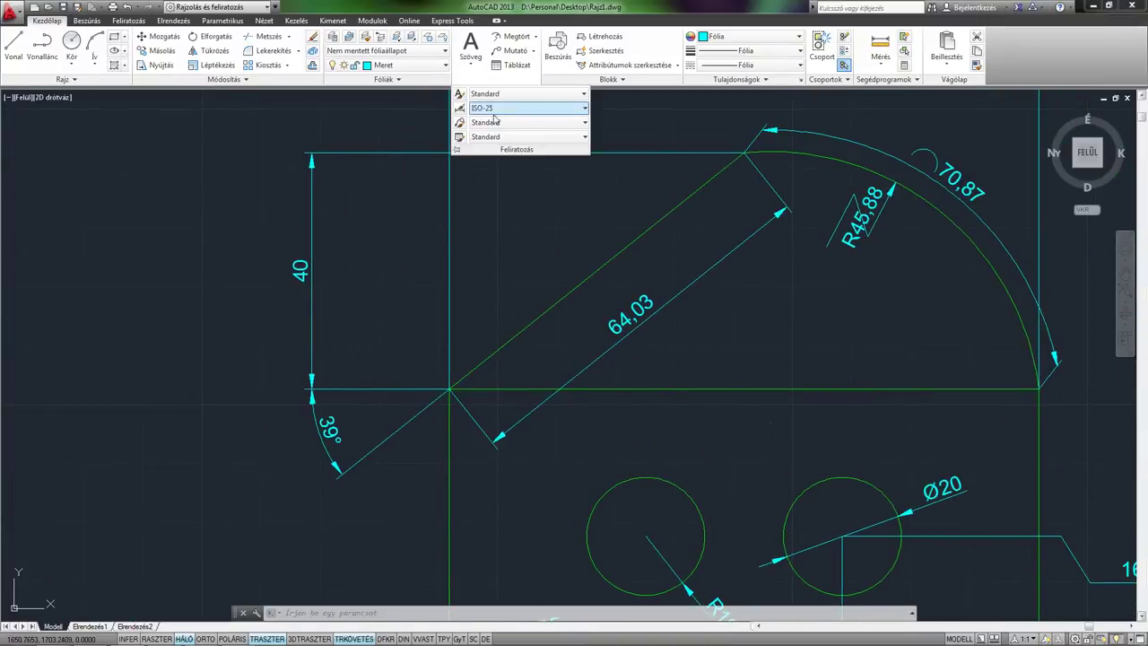
left_click(459, 108)
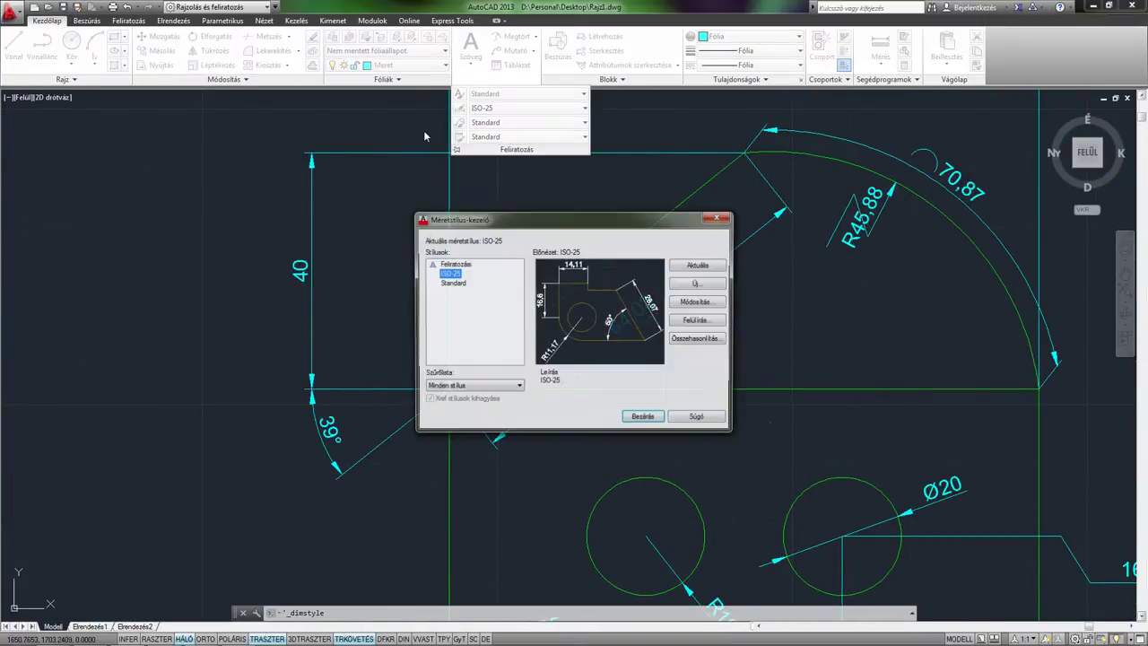
left_click(696, 302)
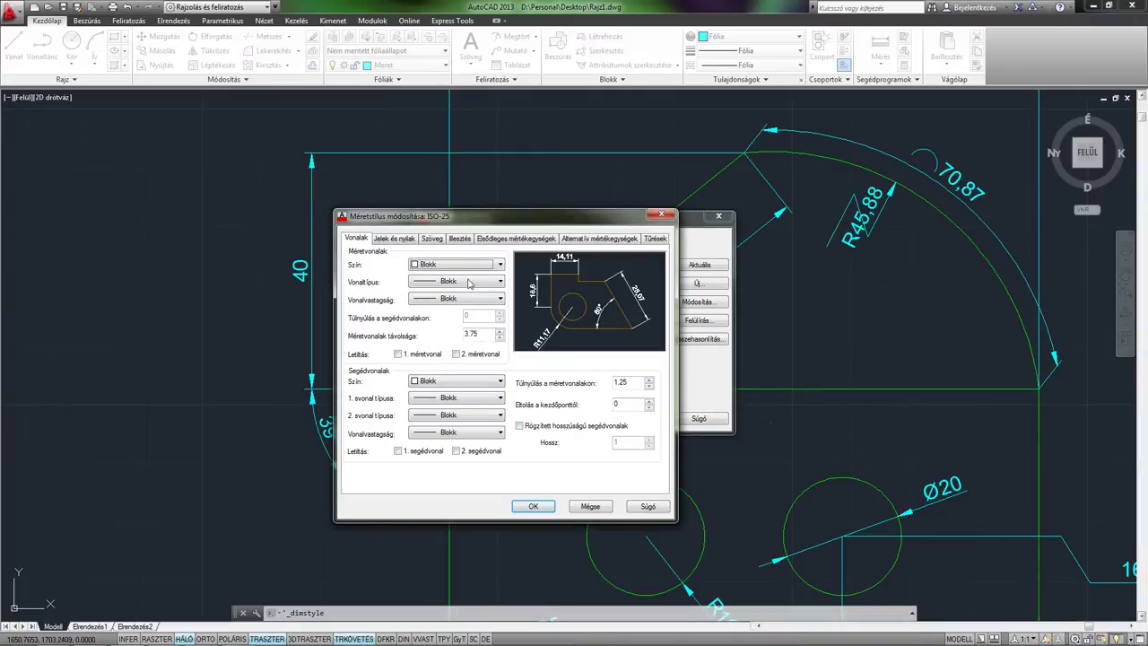
left_click(404, 241)
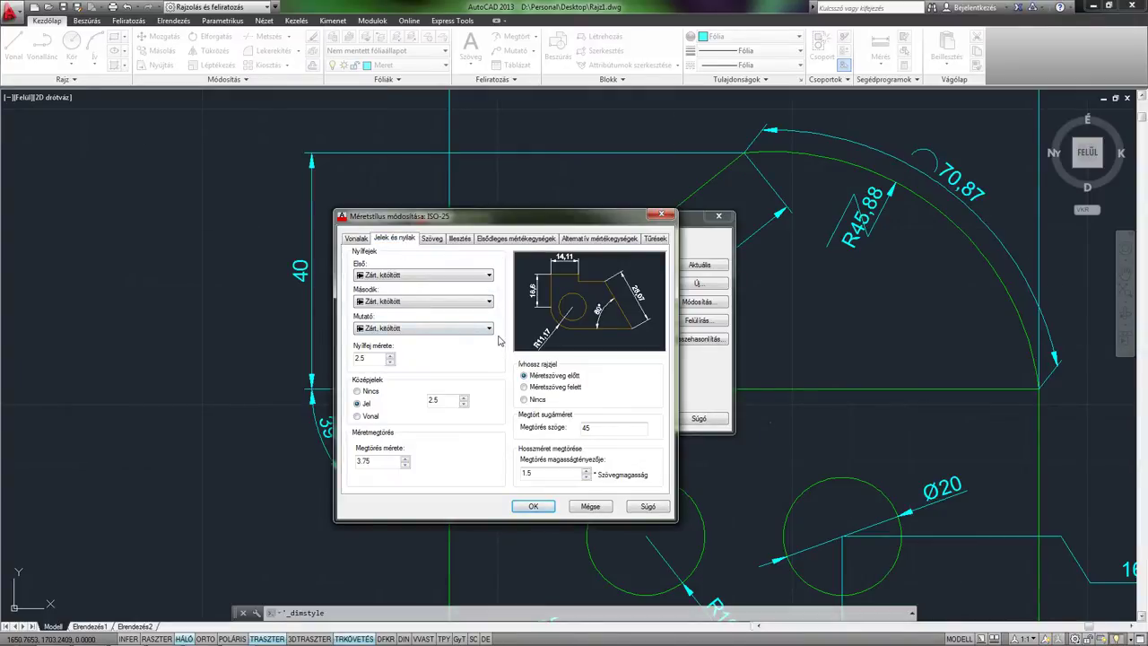
left_click(431, 275)
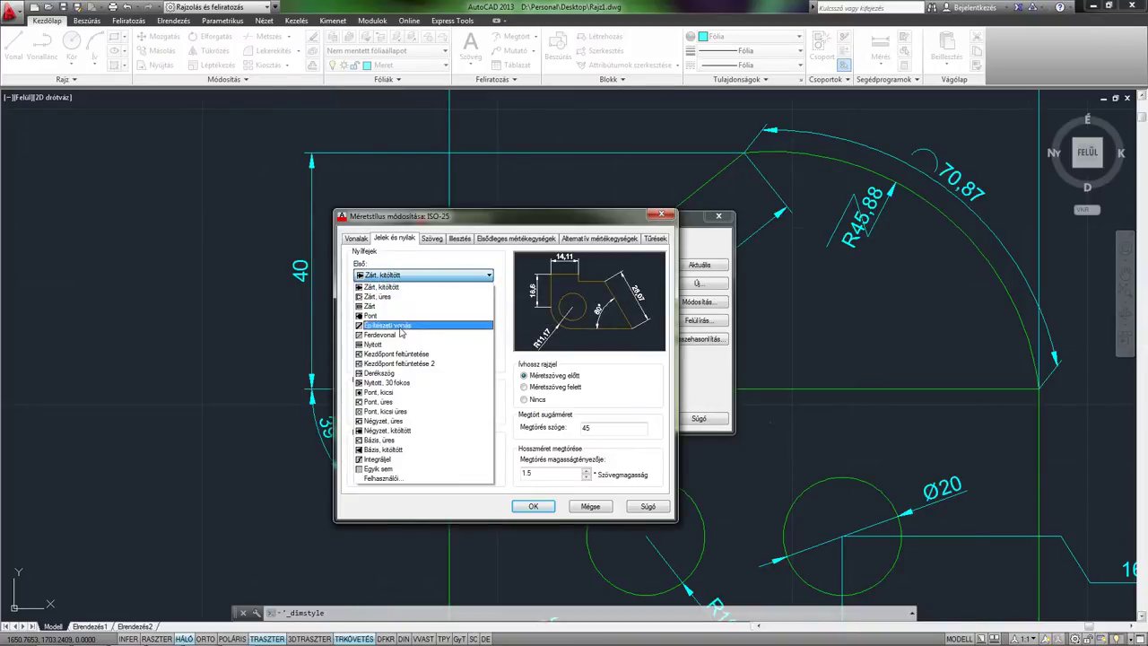
left_click(400, 327)
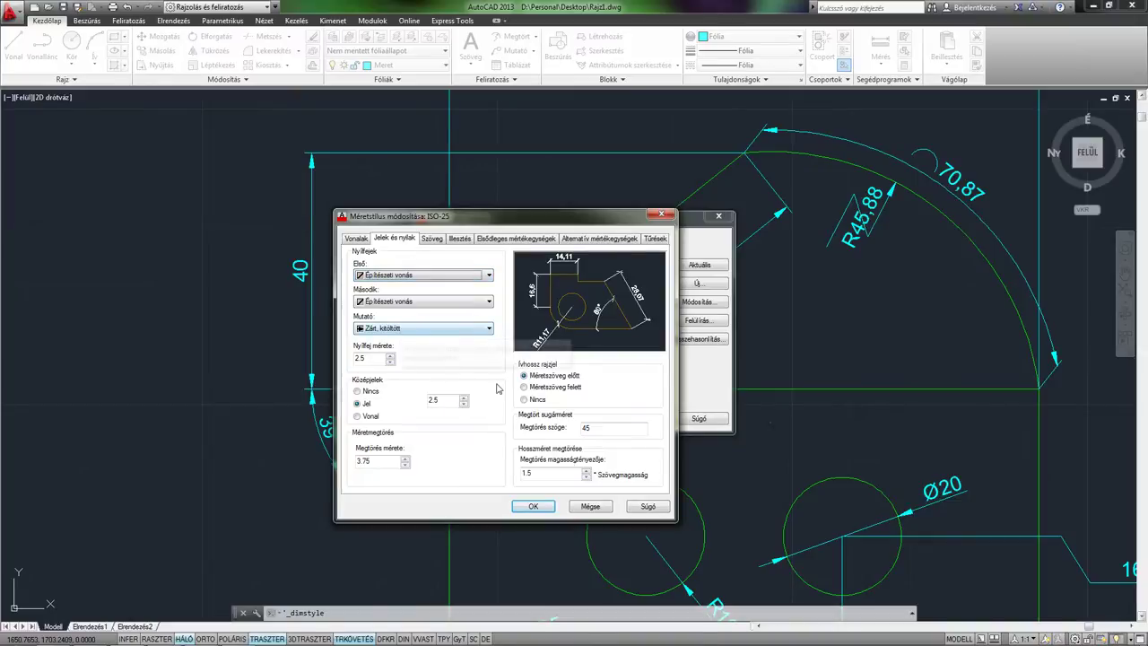
left_click(535, 506)
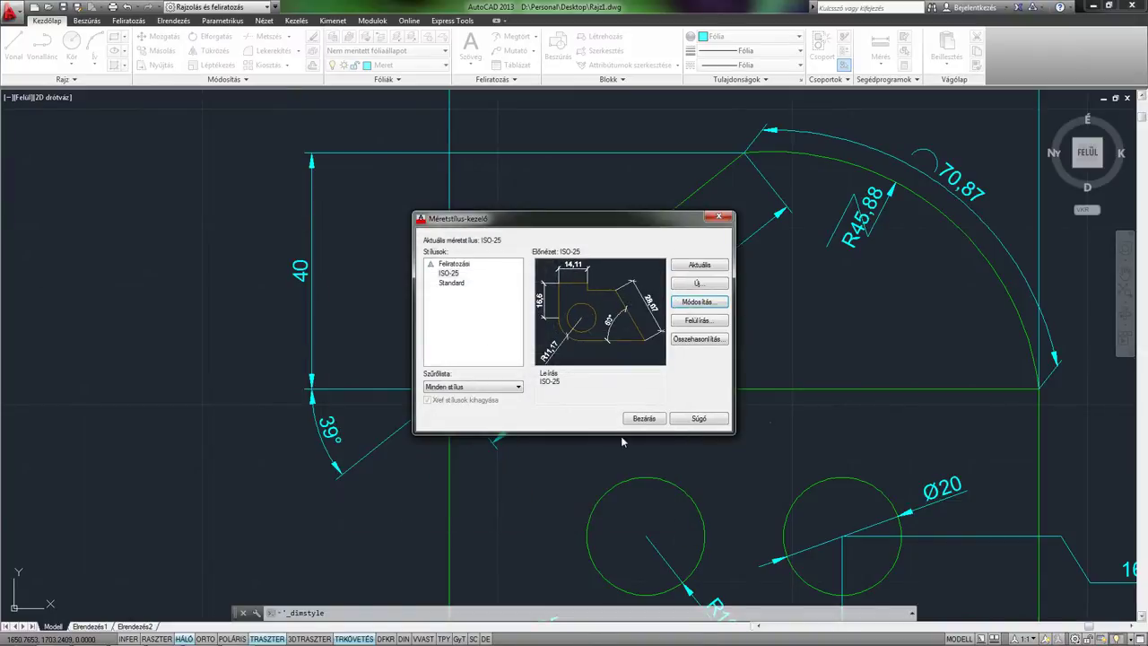
left_click(645, 416)
middle_click_drag(476, 235, 410, 263)
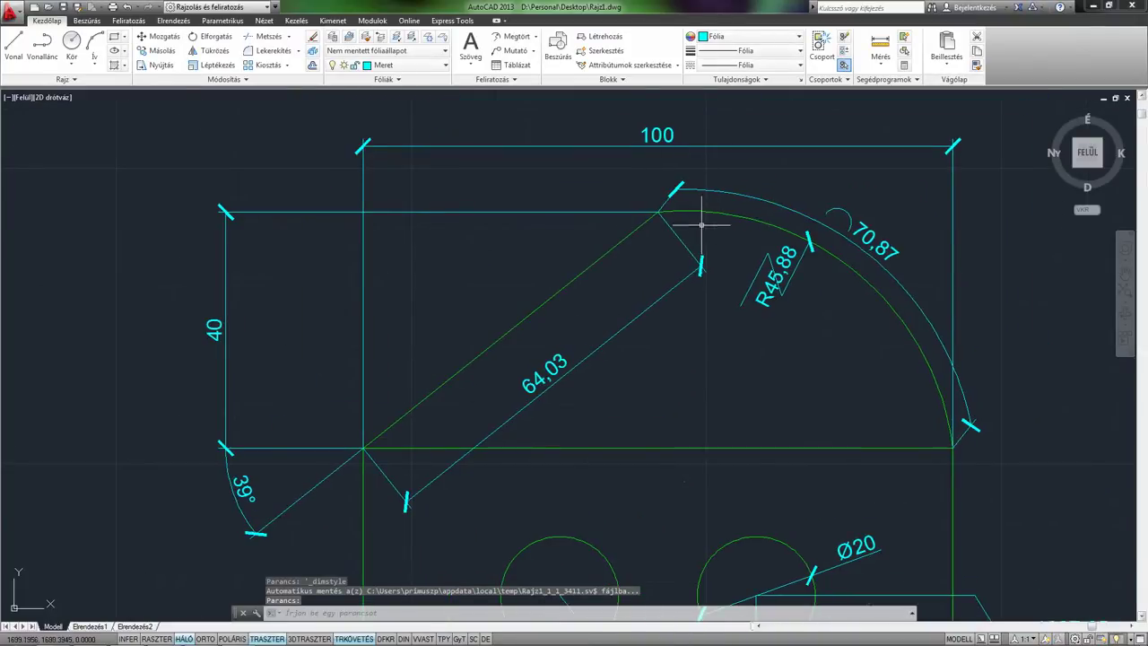
Switch the ISO-25 arrowheads to oblique ticks (Ferdevonal) and recentre the part.
left_click(493, 79)
left_click(461, 109)
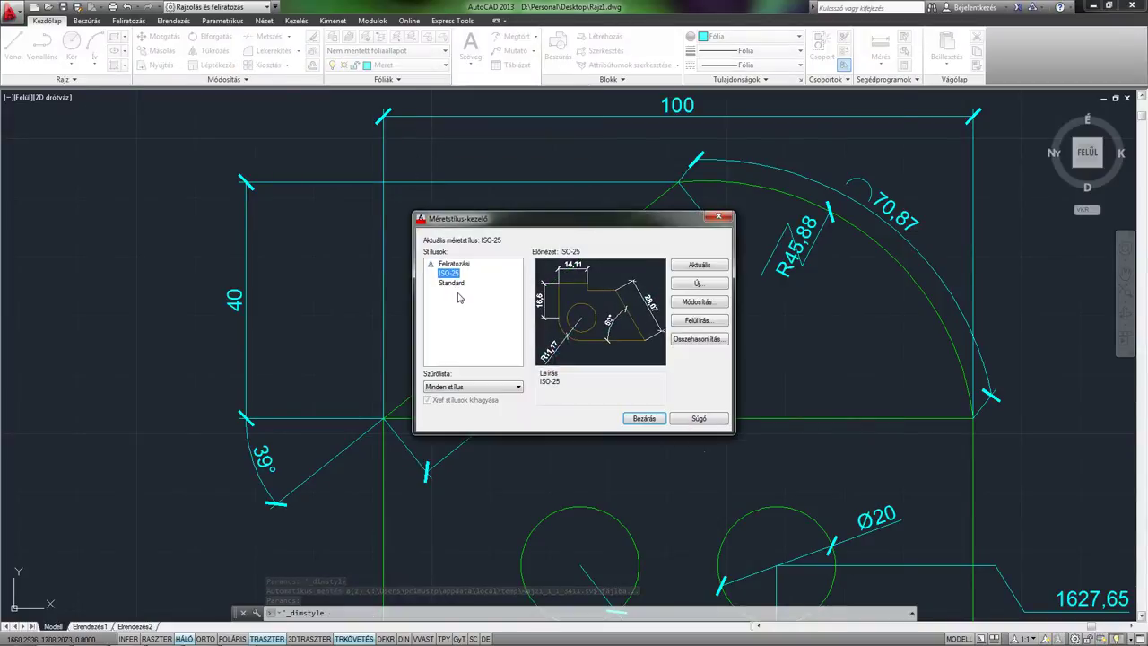
left_click(675, 307)
left_click(423, 274)
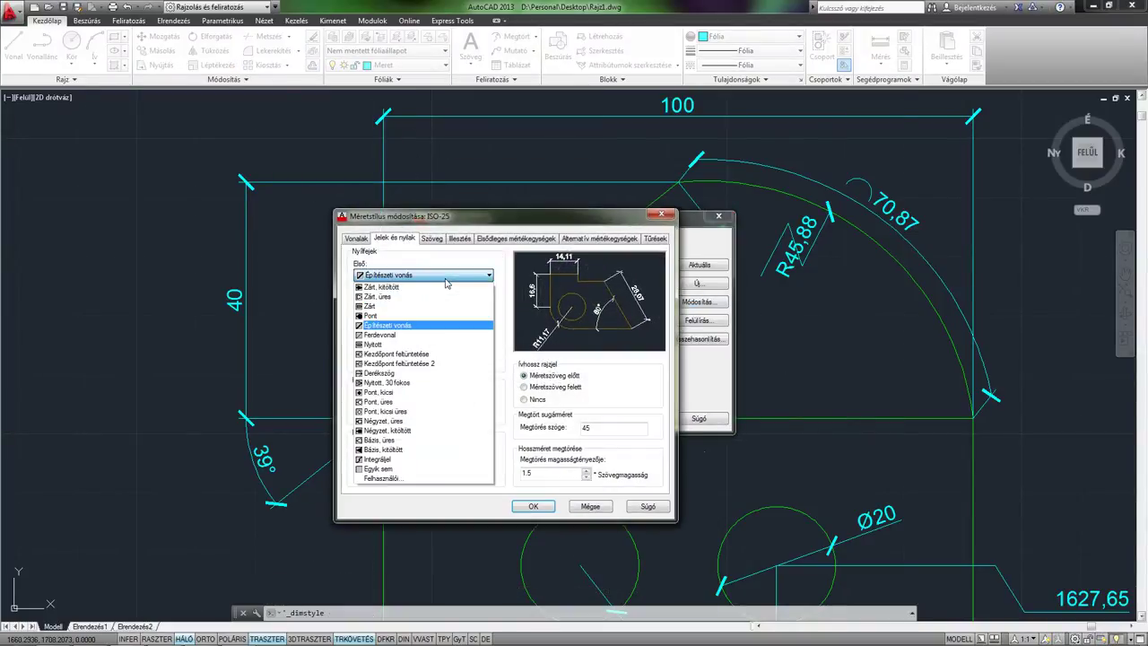
left_click(413, 337)
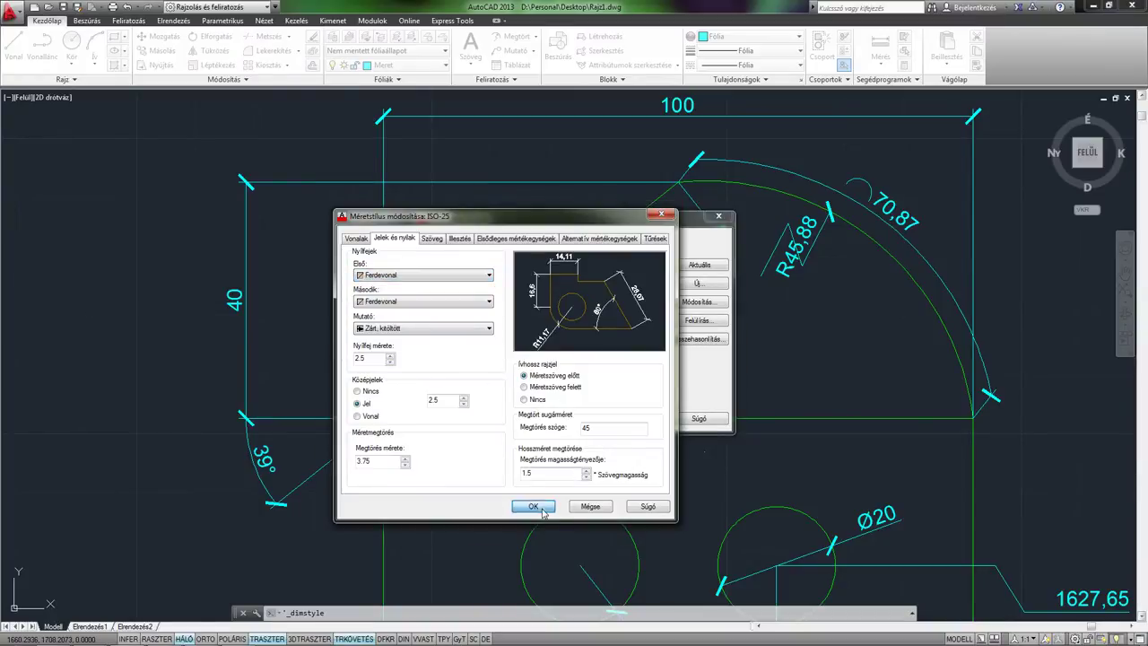
left_click(533, 506)
left_click(645, 419)
scroll(687, 371, "up", 1)
scroll(487, 404, "down", 1)
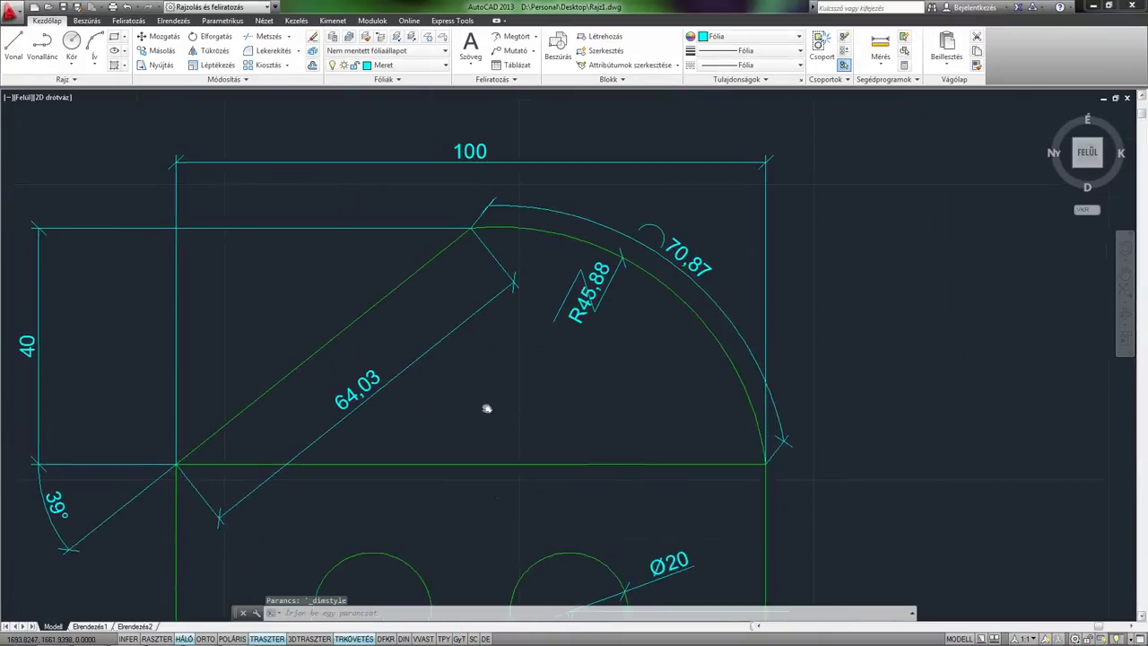
middle_click_drag(487, 405, 564, 366)
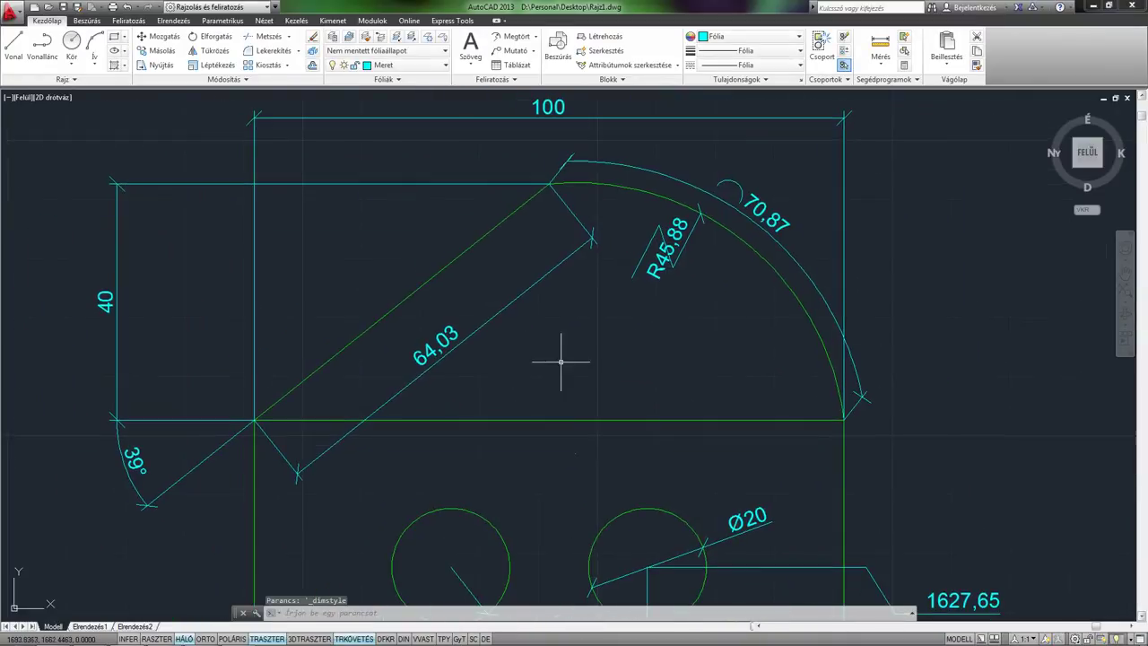
Set ISO-25 arrowheads to closed filled with a trial arrow size of 5.
left_click(500, 80)
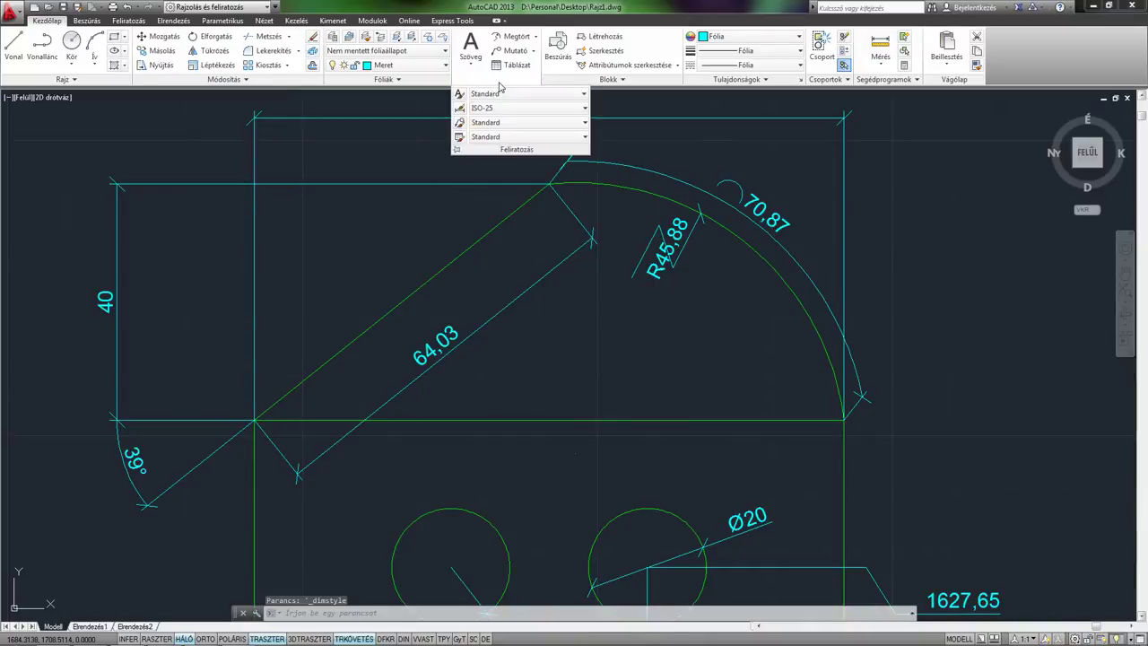
left_click(460, 109)
left_click(688, 305)
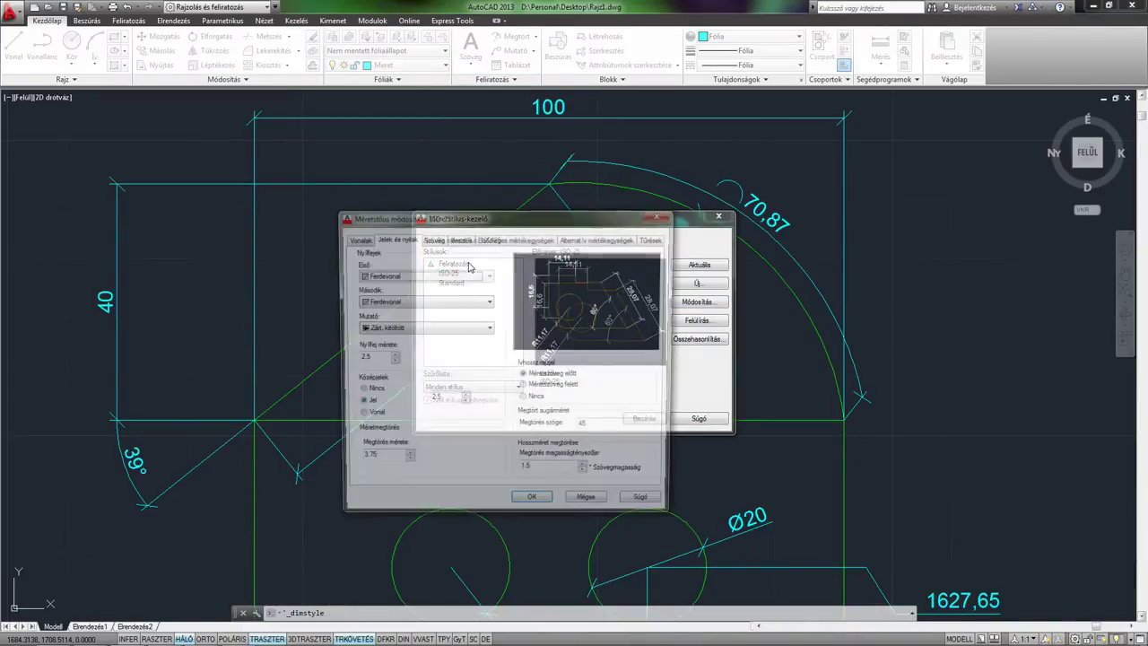
left_click(440, 274)
left_click(428, 288)
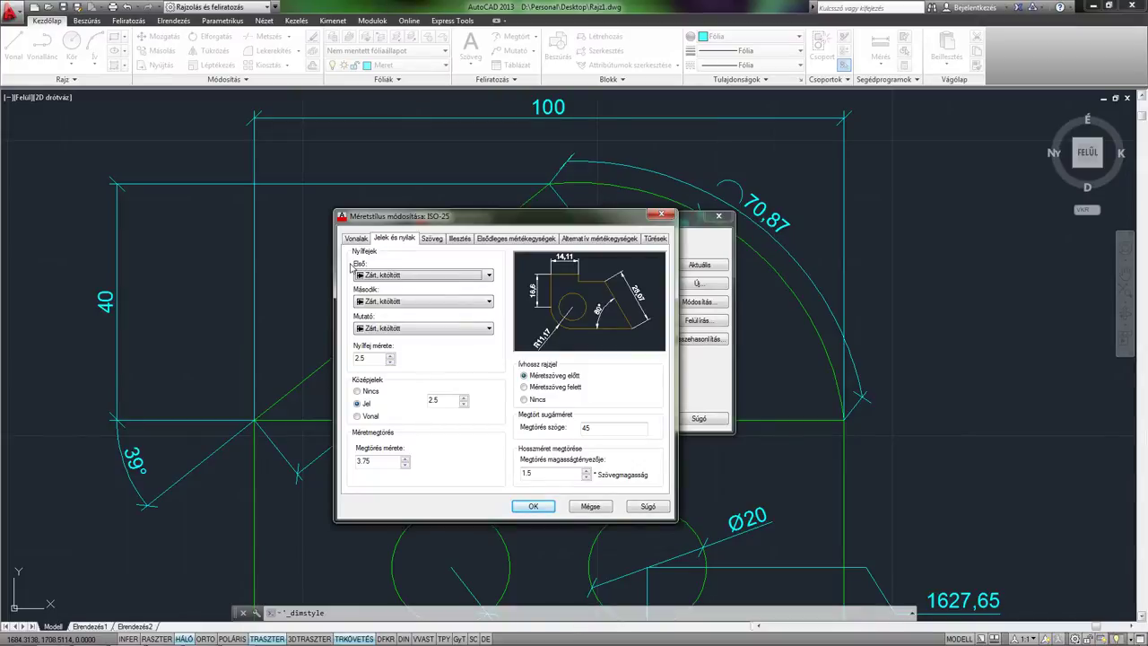
mouse_move(420, 226)
left_mouse_down()
mouse_move(503, 203)
mouse_move(484, 191)
left_mouse_up()
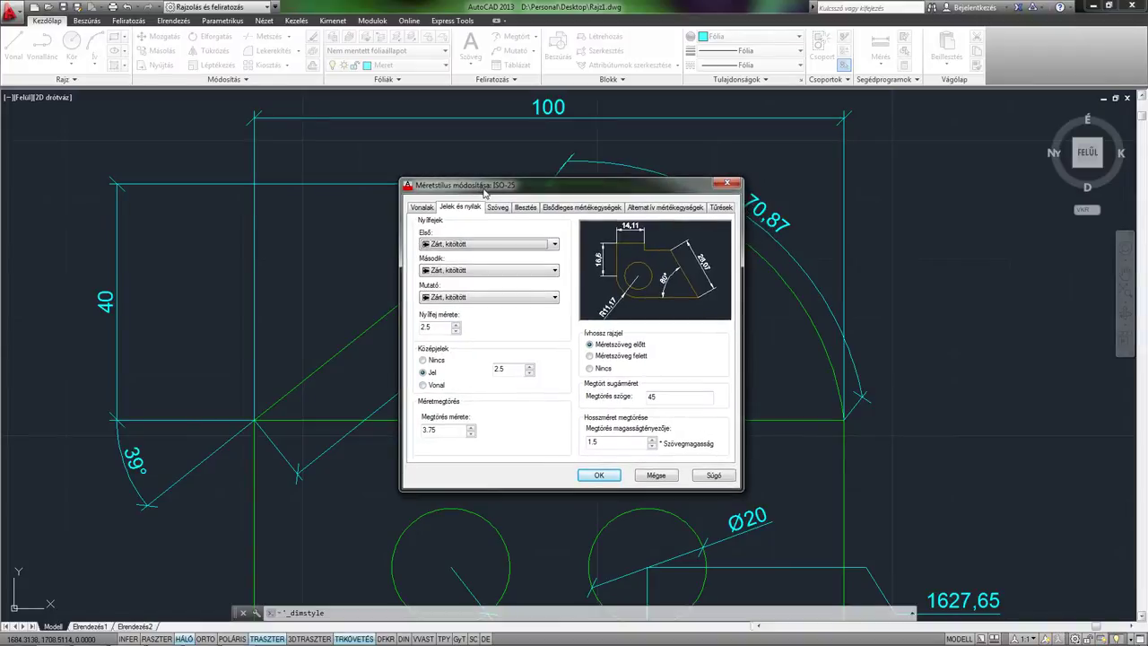
double_click(444, 329)
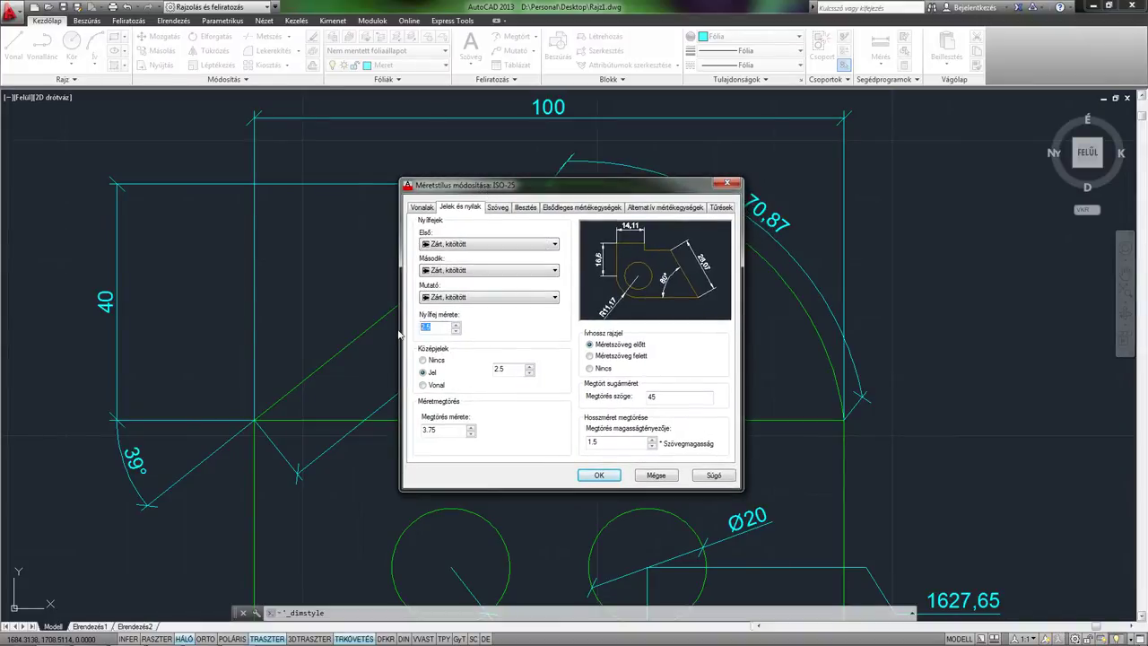
type("5")
left_click(506, 369)
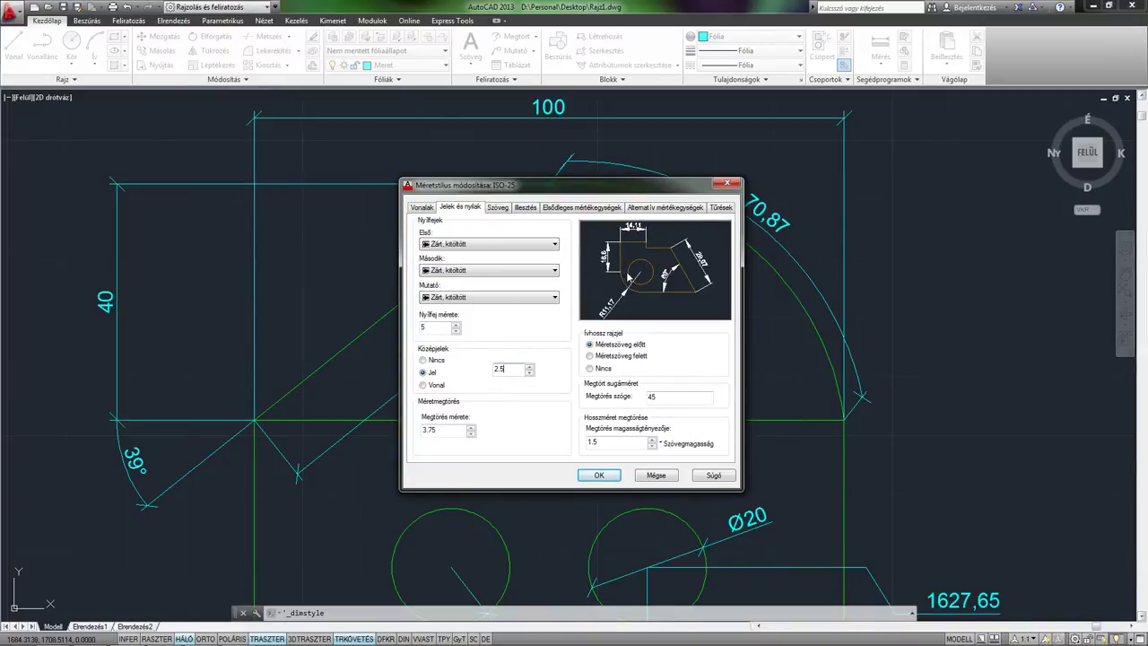
Correct the arrow size to 3.5 after the comma entry 3,5 fails, and apply.
left_click_drag(429, 331, 414, 334)
type("2.5")
left_click_drag(438, 330, 419, 331)
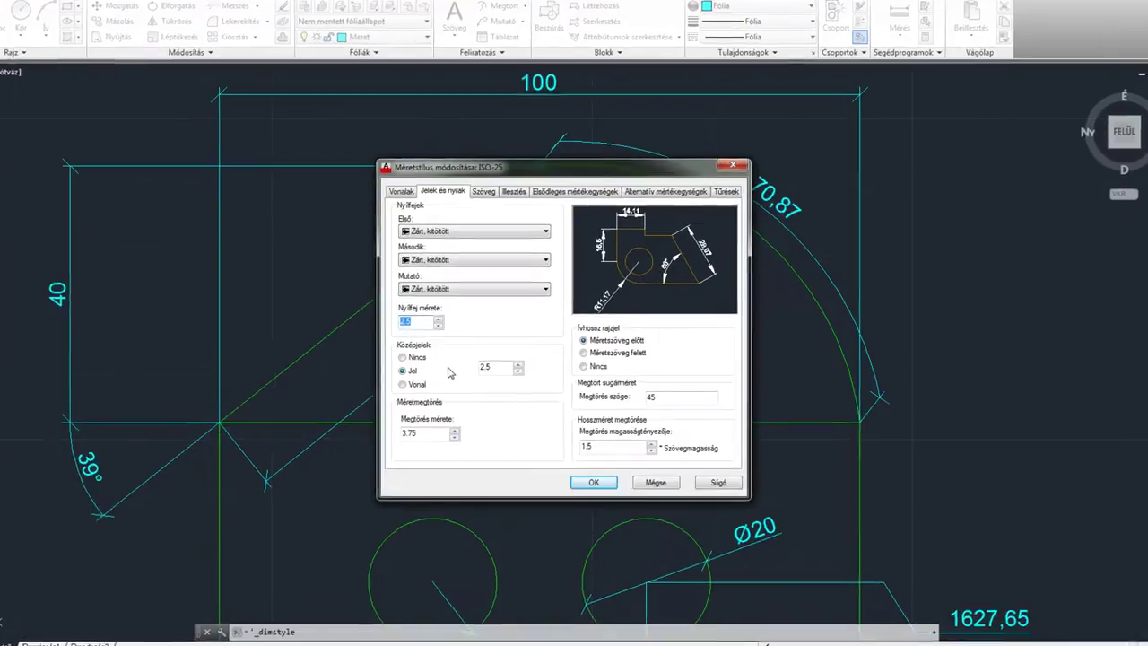
type("3")
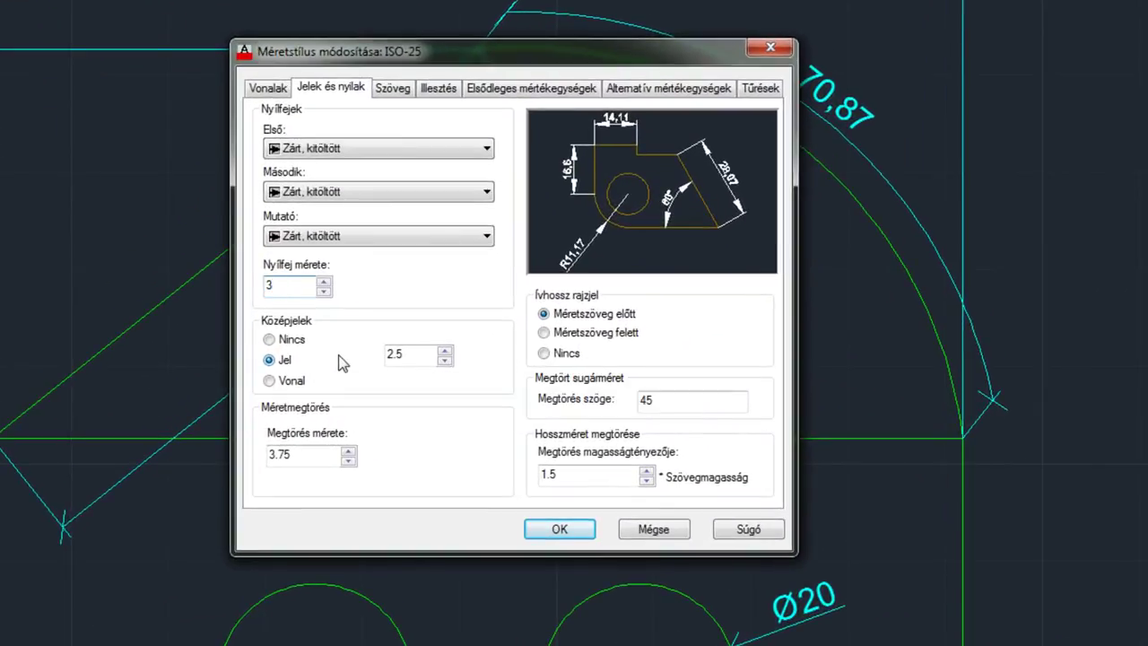
type(",5")
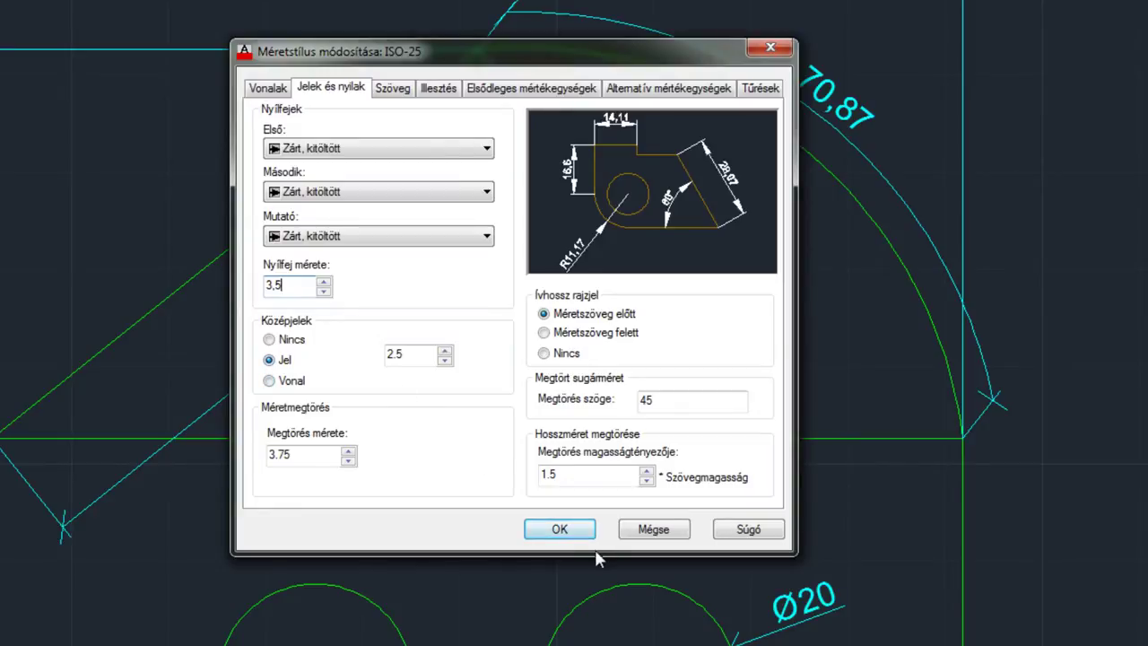
left_click(564, 531)
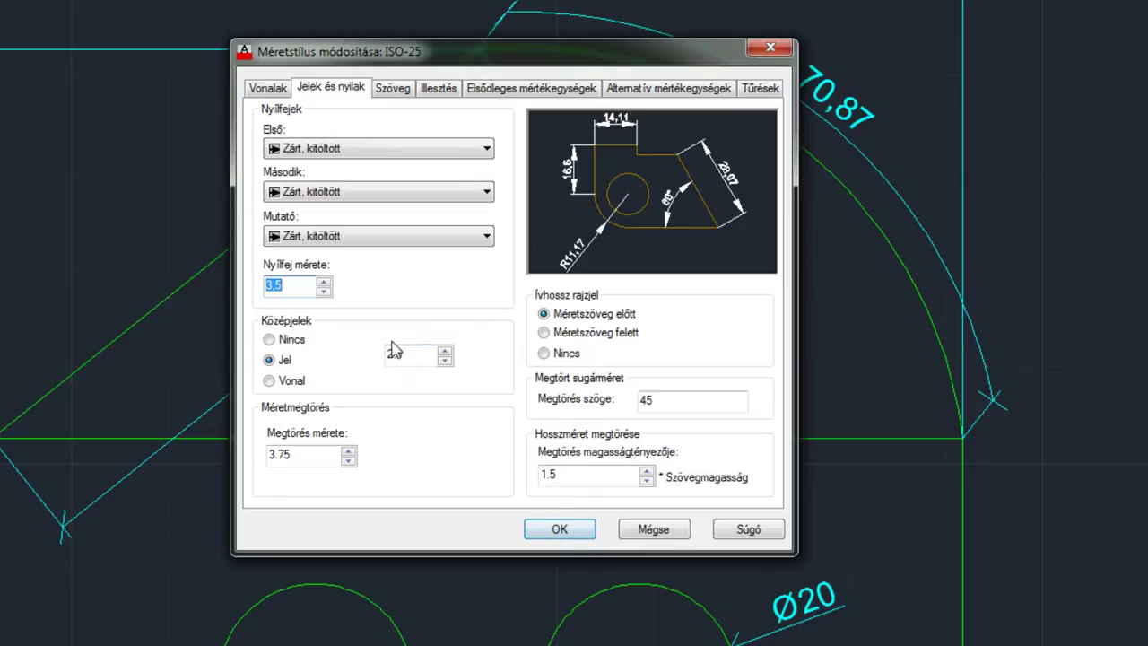
left_click(296, 286)
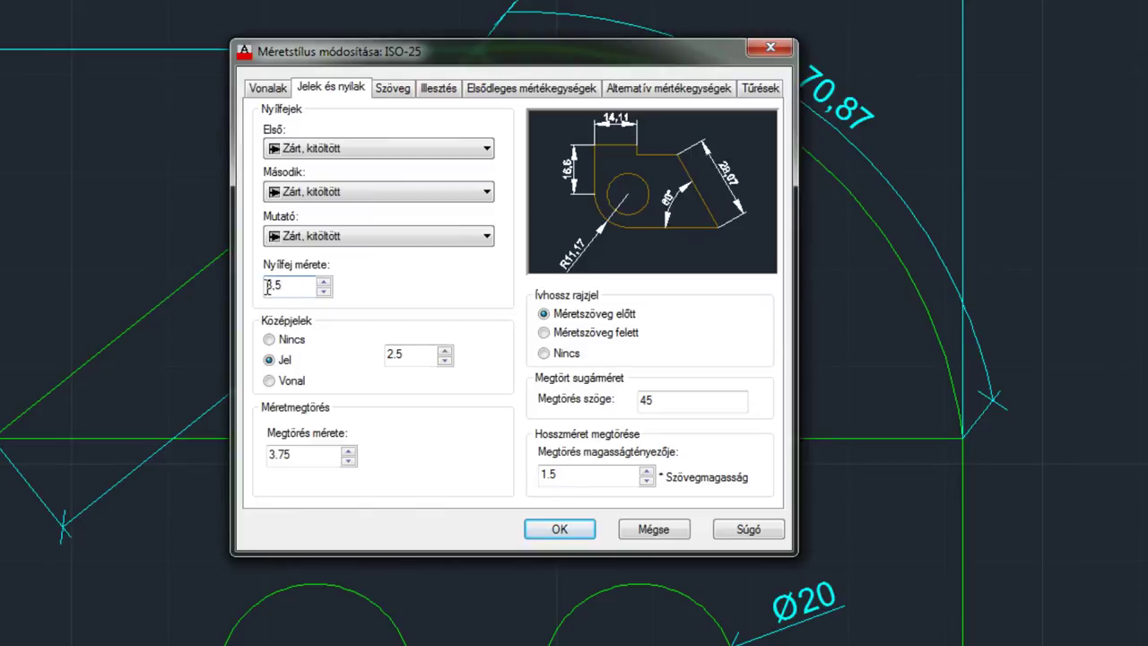
type("3.5")
type("3")
type(".")
left_click(553, 527)
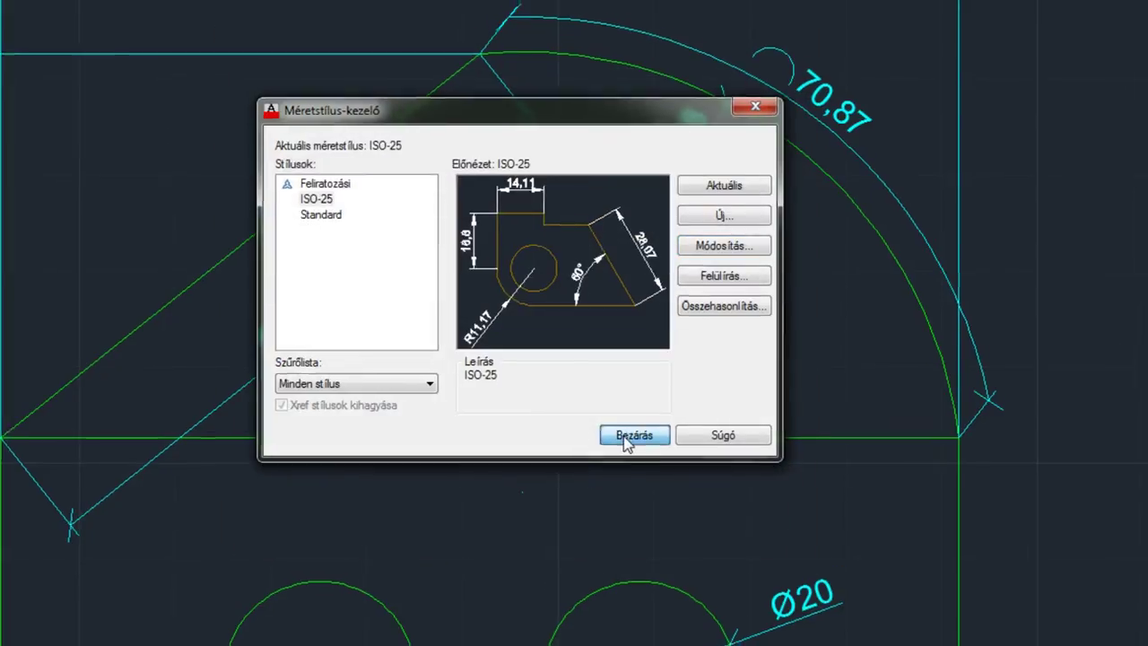
left_click(628, 438)
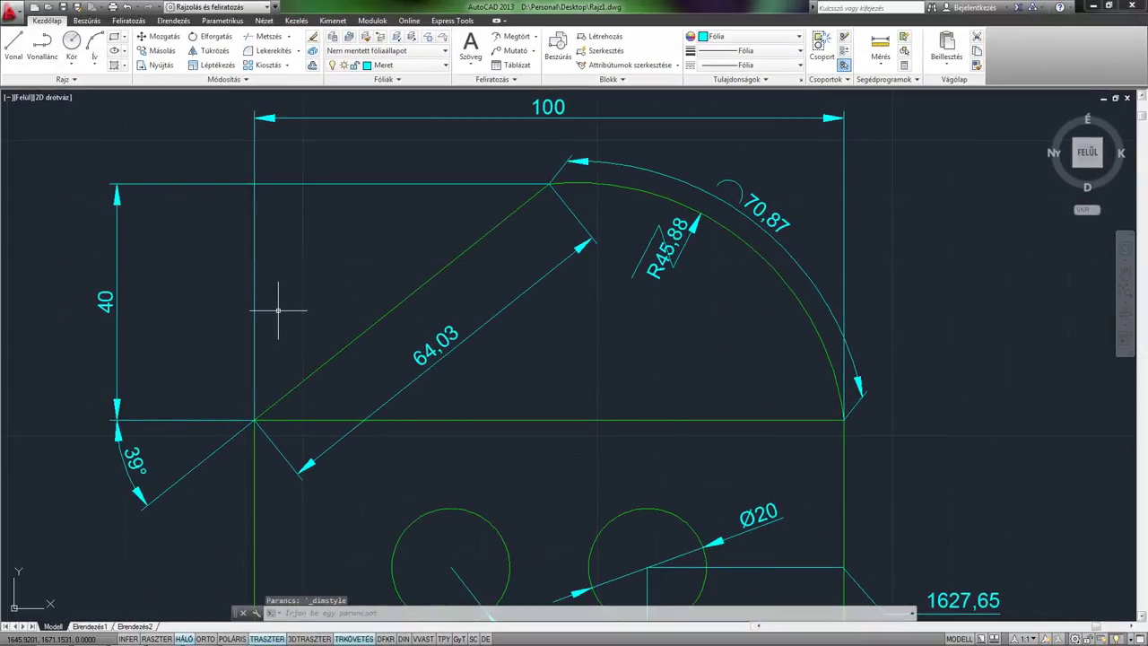
Reopen ISO-25 for editing to review its closed filled 3.5 arrowheads and 2.5 centre marks.
left_click(499, 79)
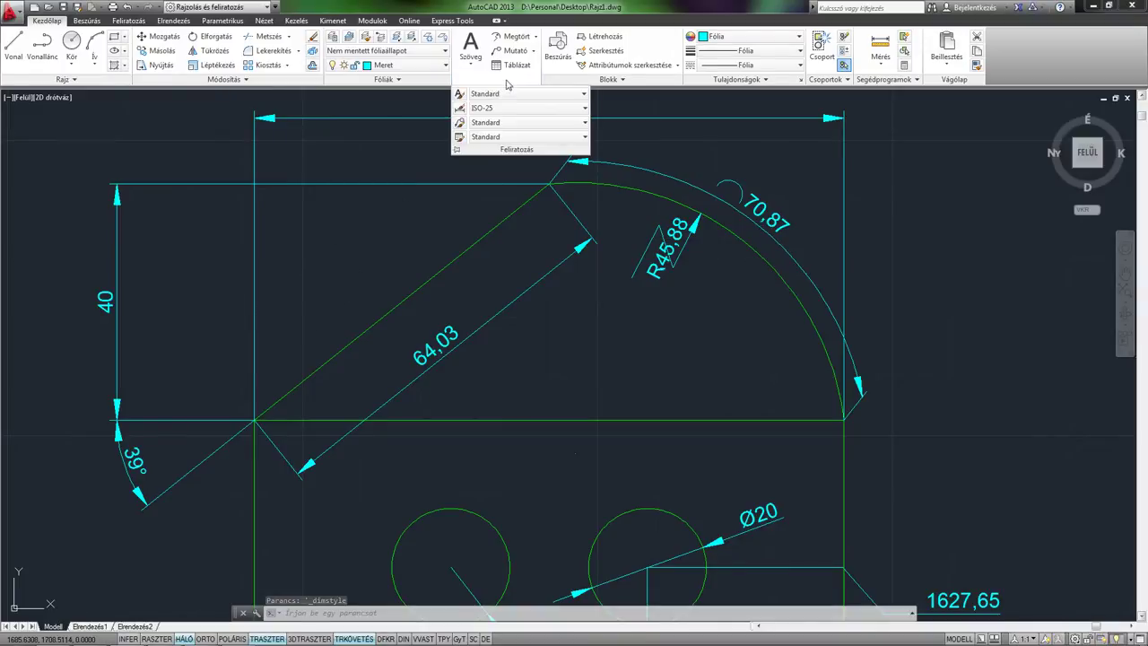
left_click(460, 114)
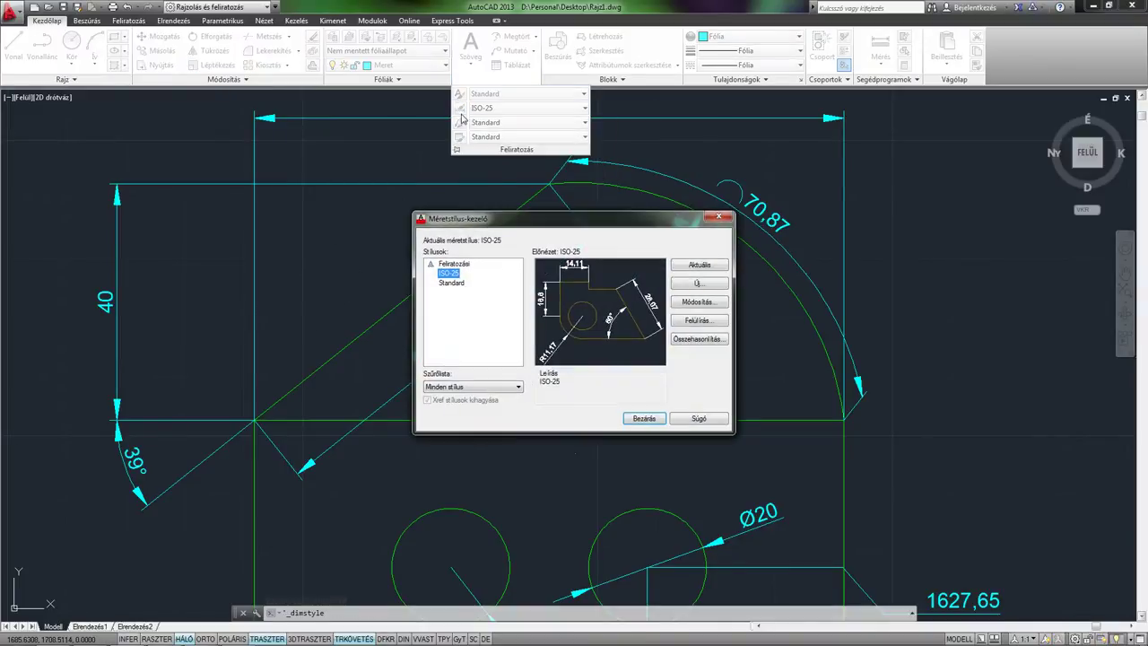
left_click_drag(540, 226, 483, 217)
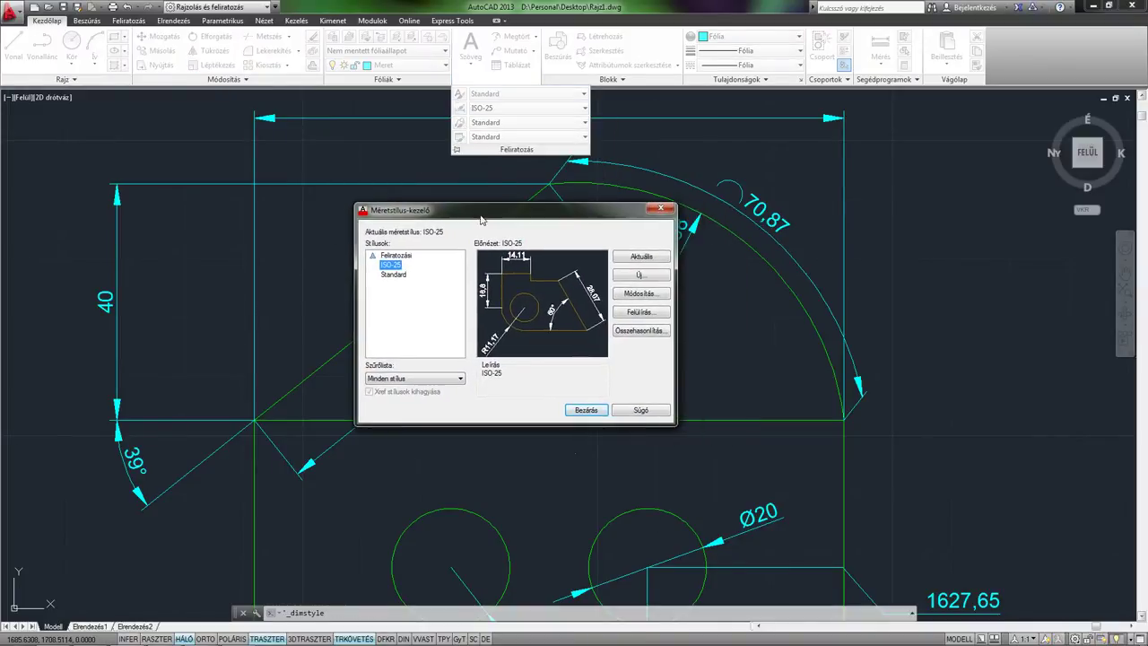
left_click(635, 294)
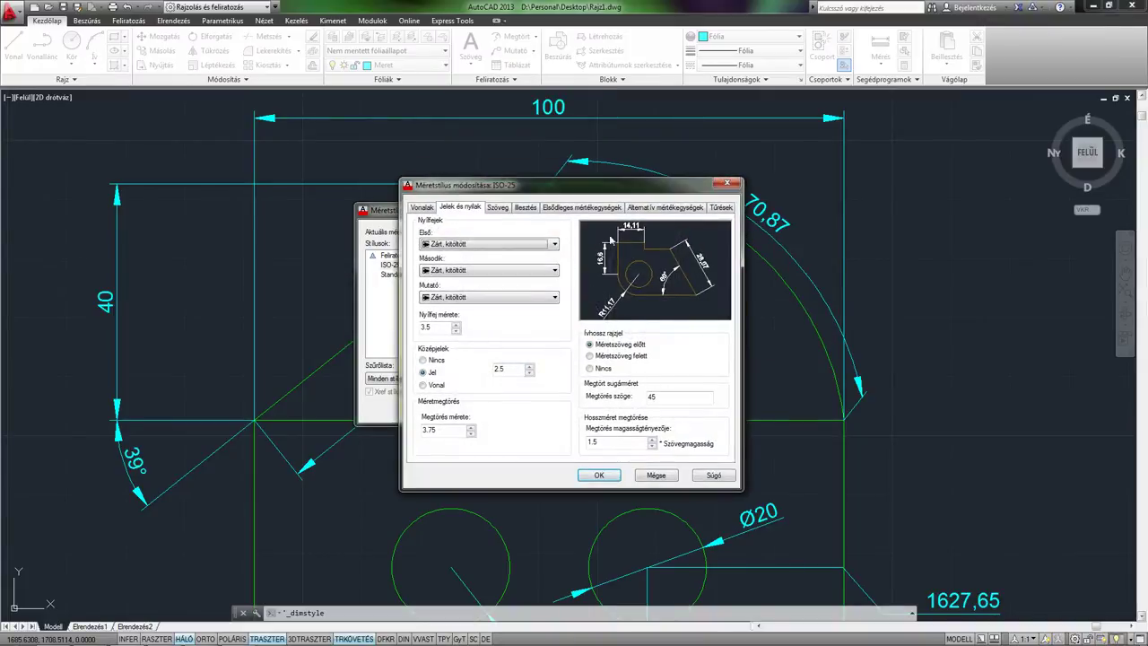
left_click_drag(606, 190, 564, 190)
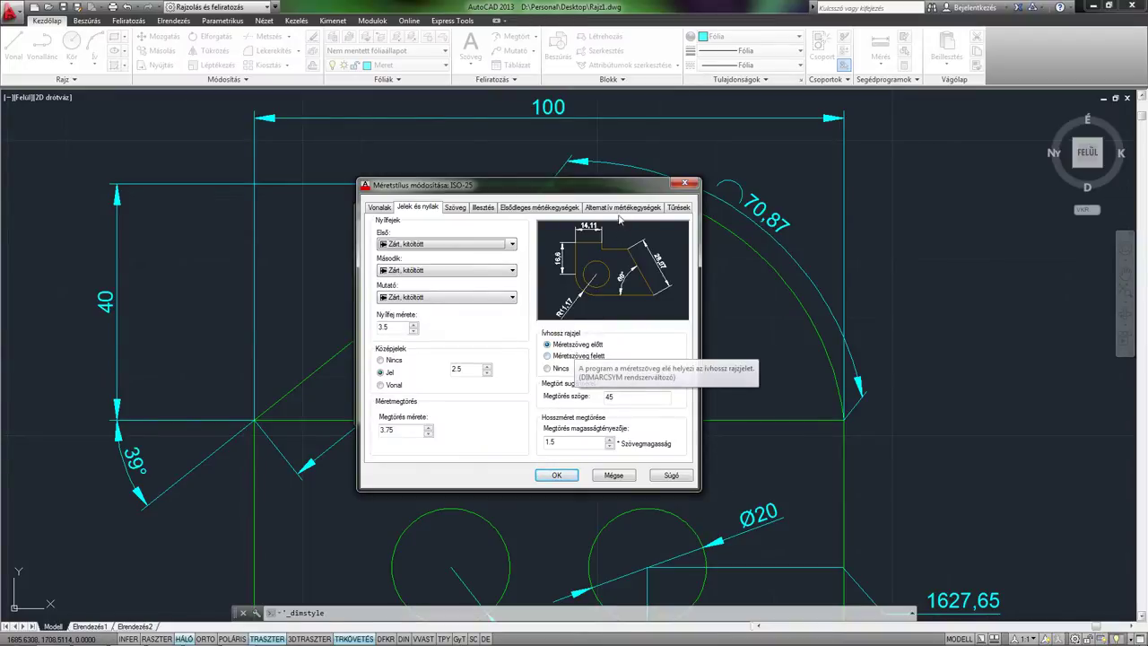
left_click_drag(616, 185, 585, 180)
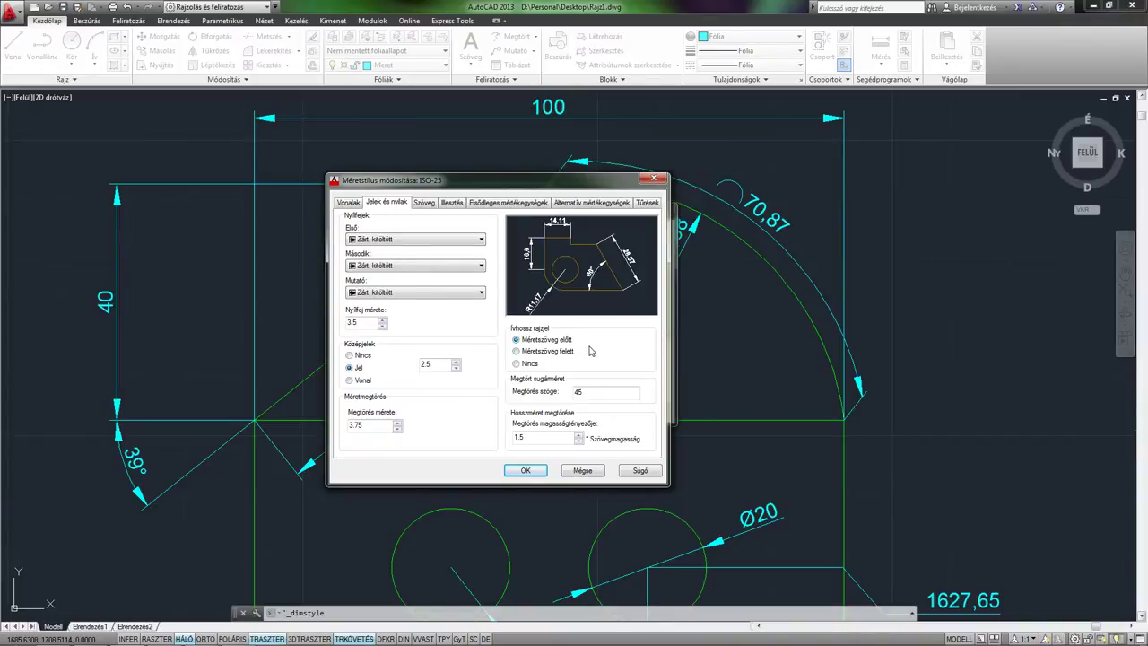
Review the ISO-25 Text page, keeping Standard as the text style unchanged.
left_click(429, 208)
left_click_drag(489, 188, 507, 205)
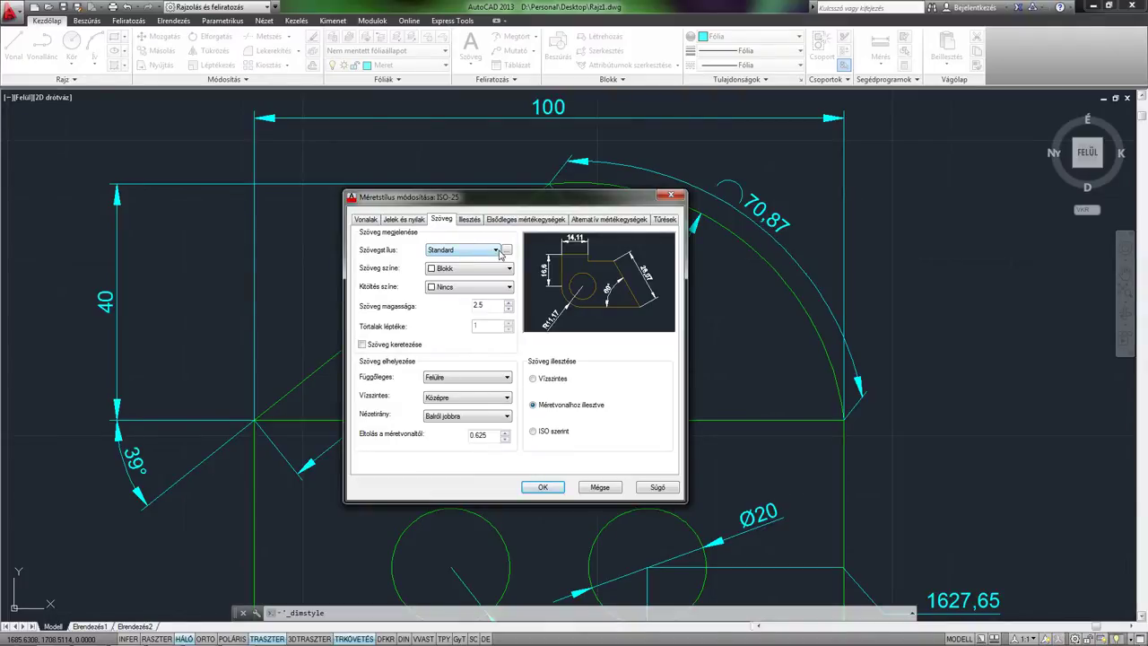
left_click(492, 251)
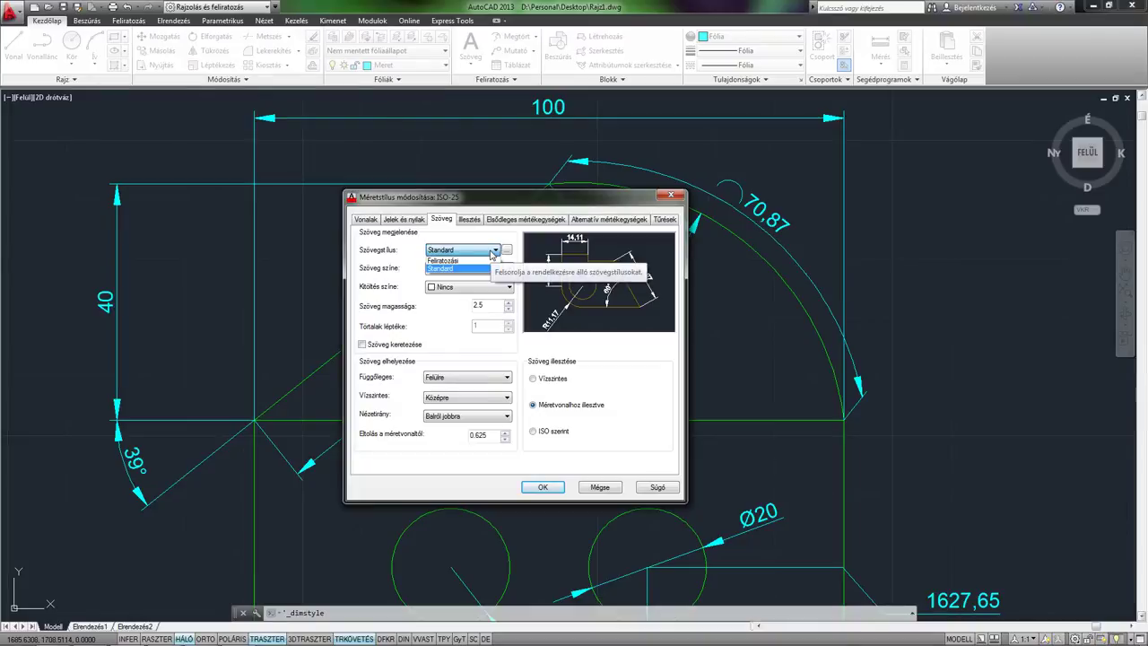
left_click(494, 252)
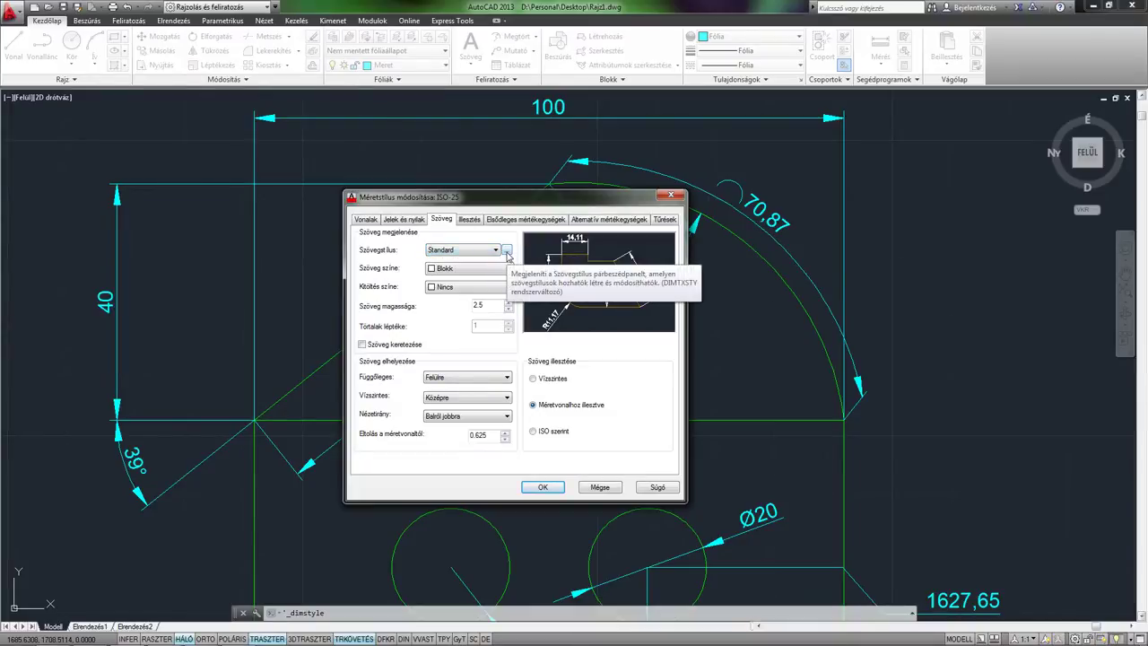
left_click(507, 251)
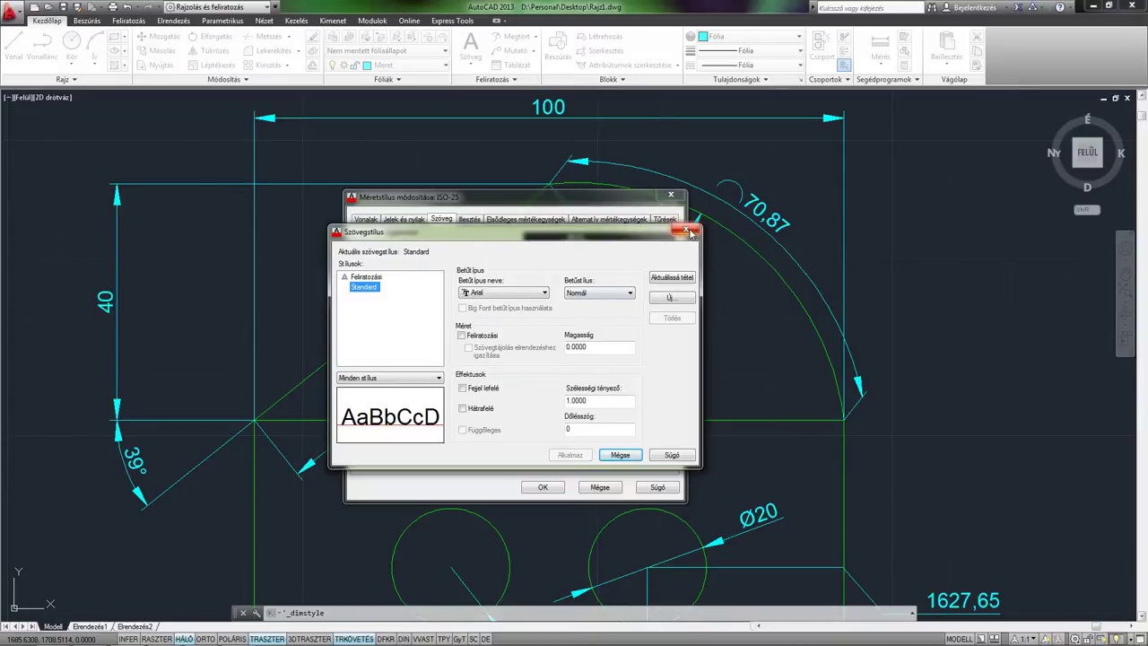
left_click(687, 232)
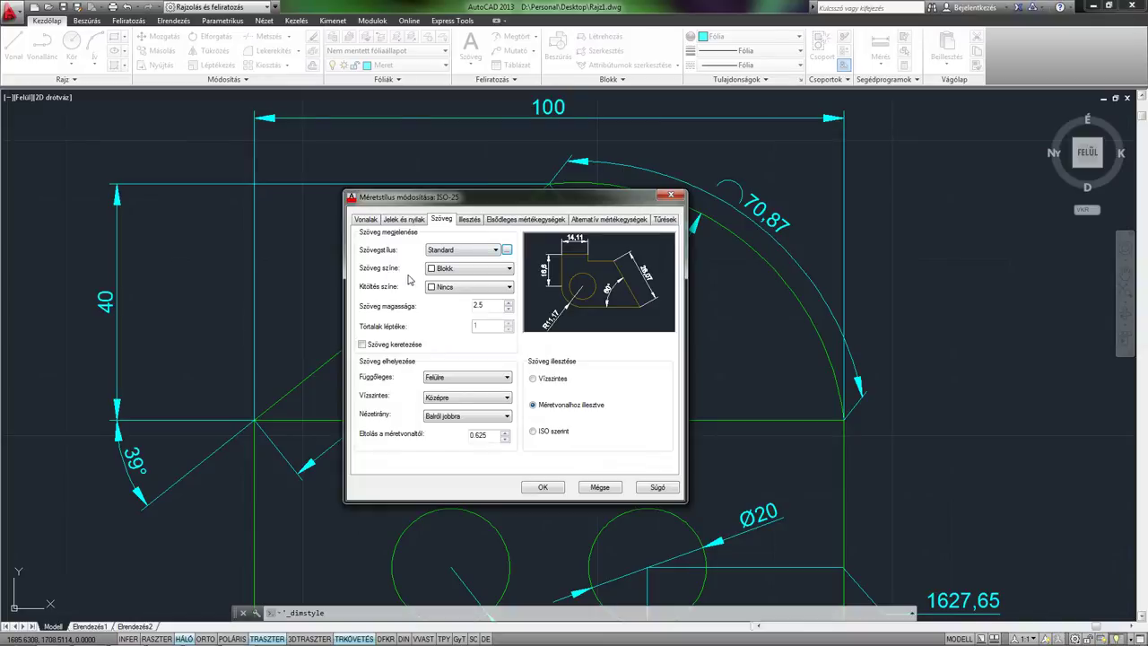
Set the ISO-25 text colour to Sárga (yellow) and check the 2.5 text height.
left_click(457, 275)
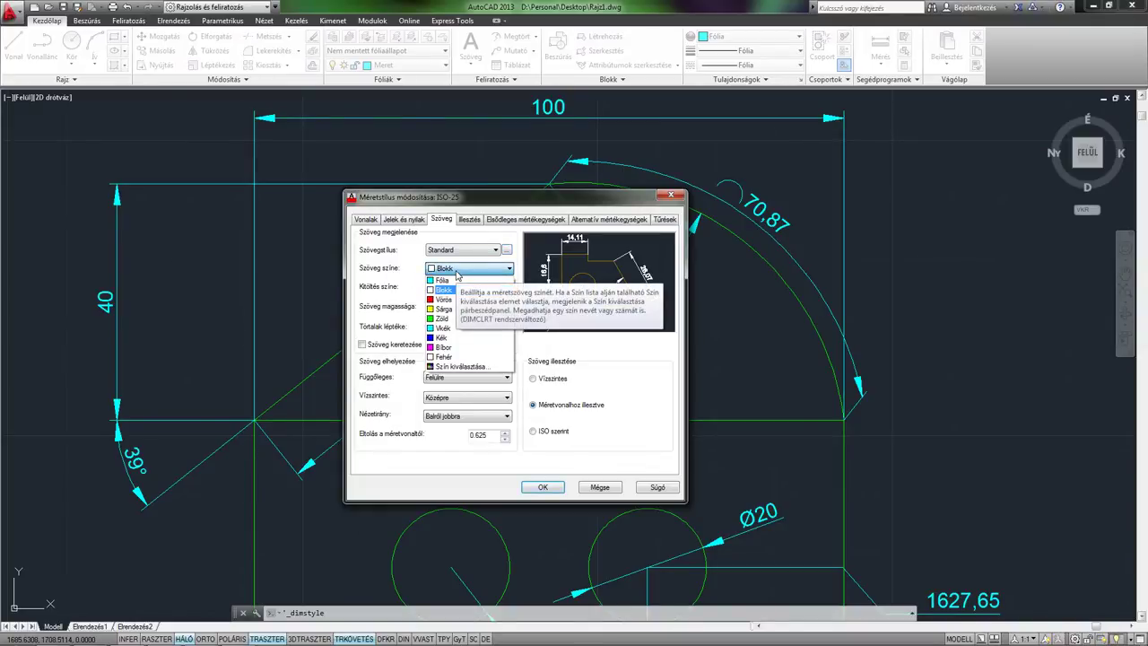
left_click(455, 310)
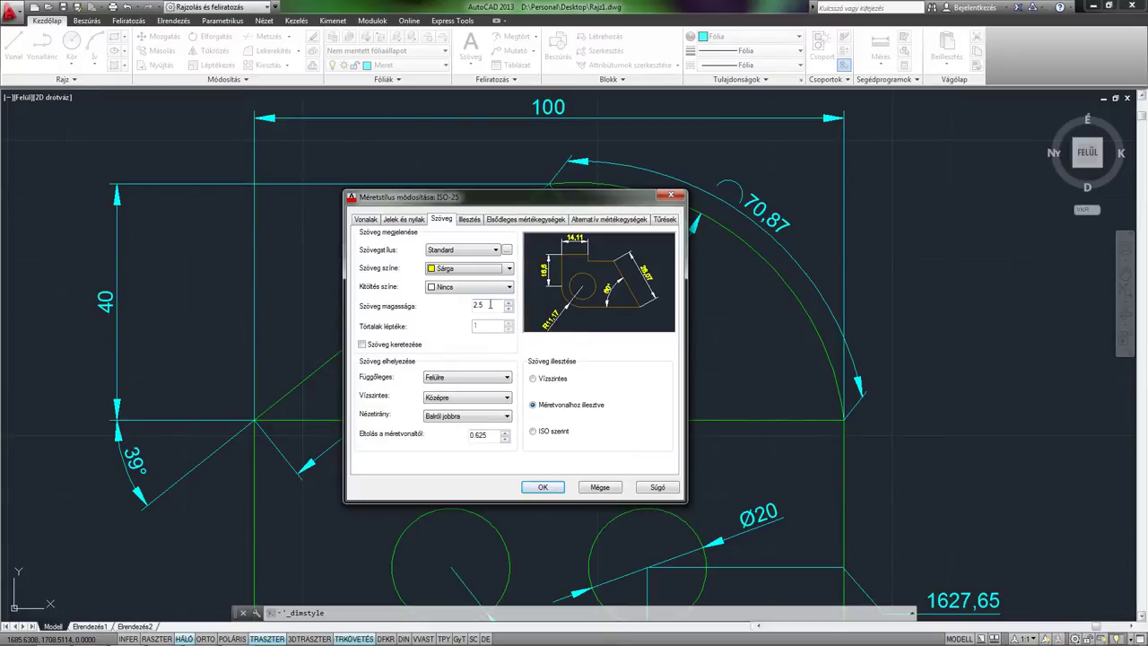
left_click(491, 305)
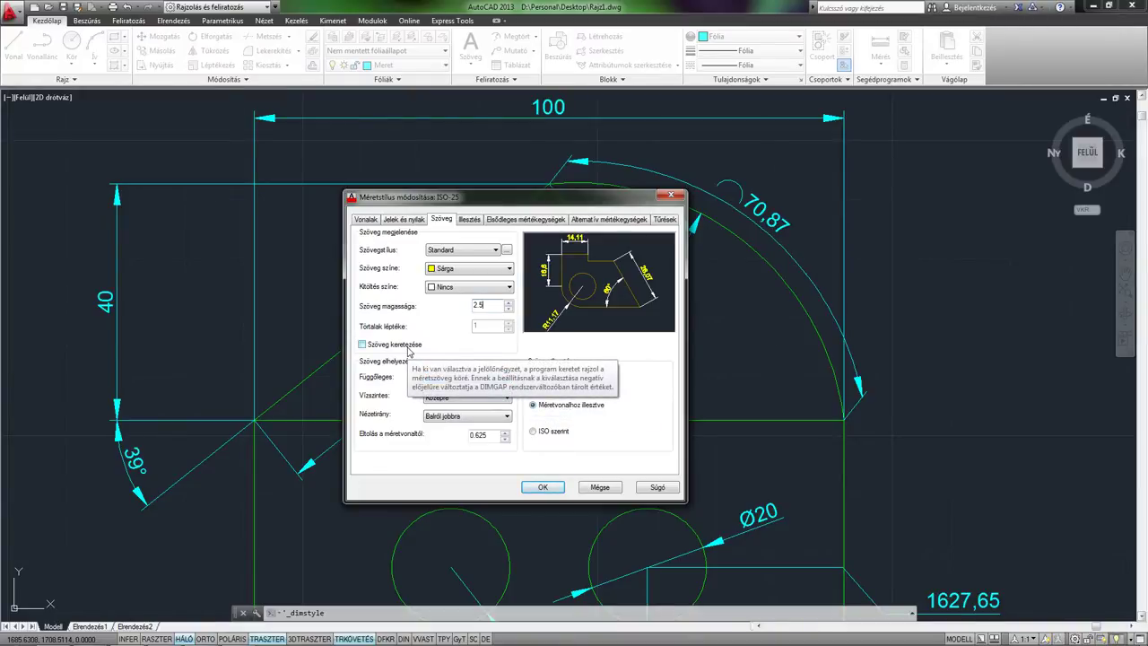
Leave the text frame off and set ISO-25 text alignment to ISO standard.
left_click(408, 352)
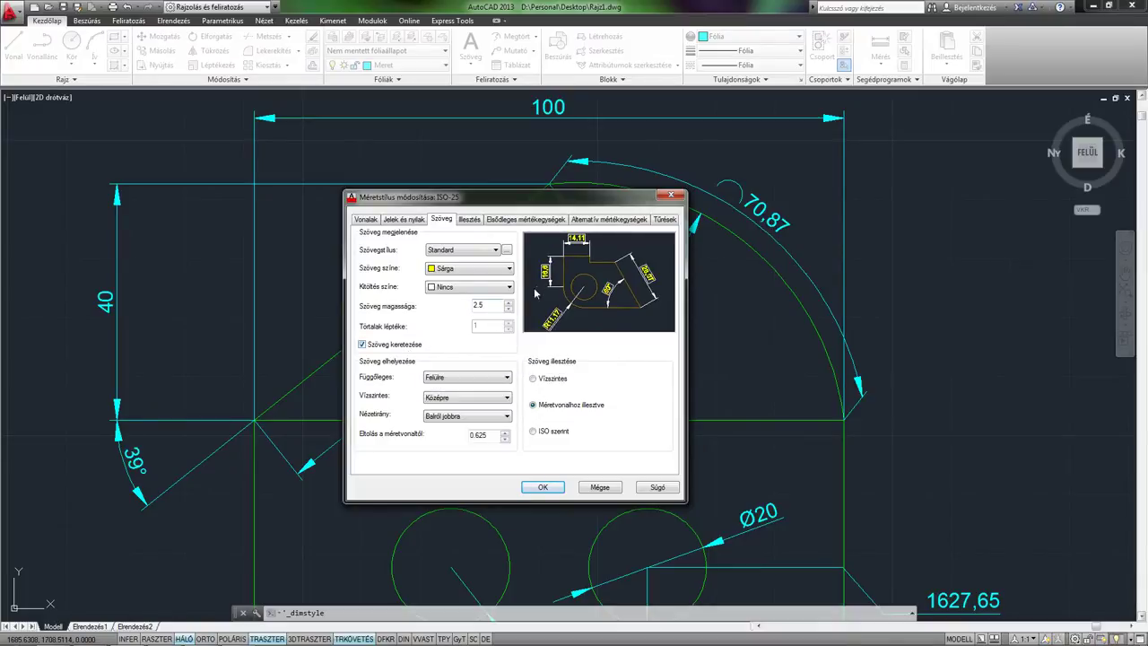
left_click(402, 350)
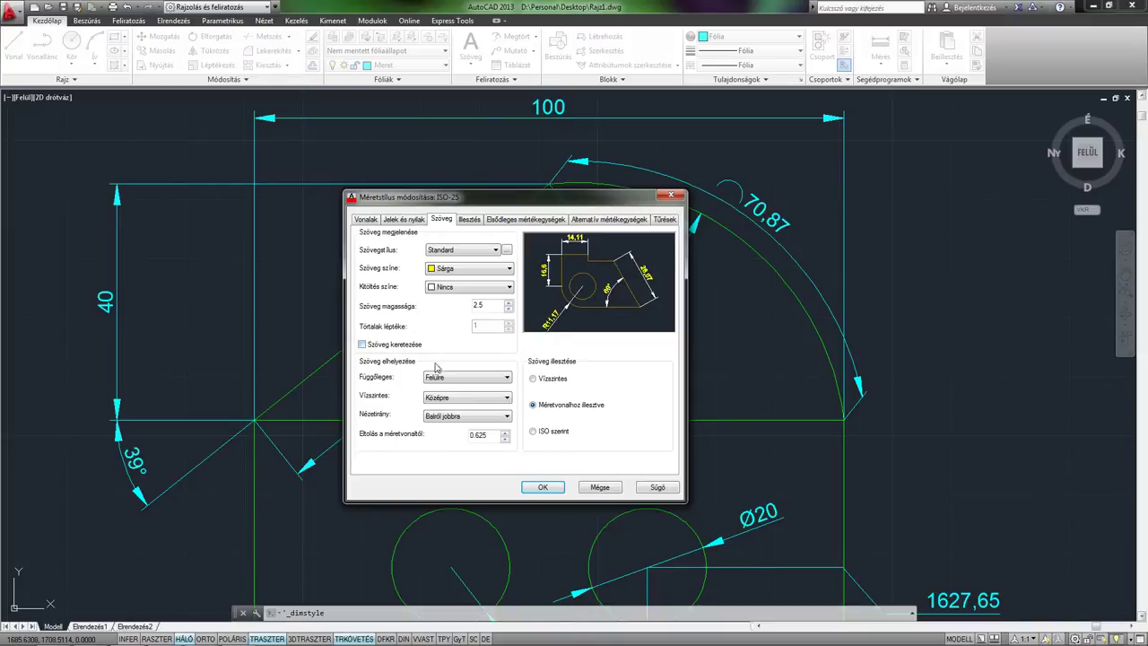
left_click(561, 380)
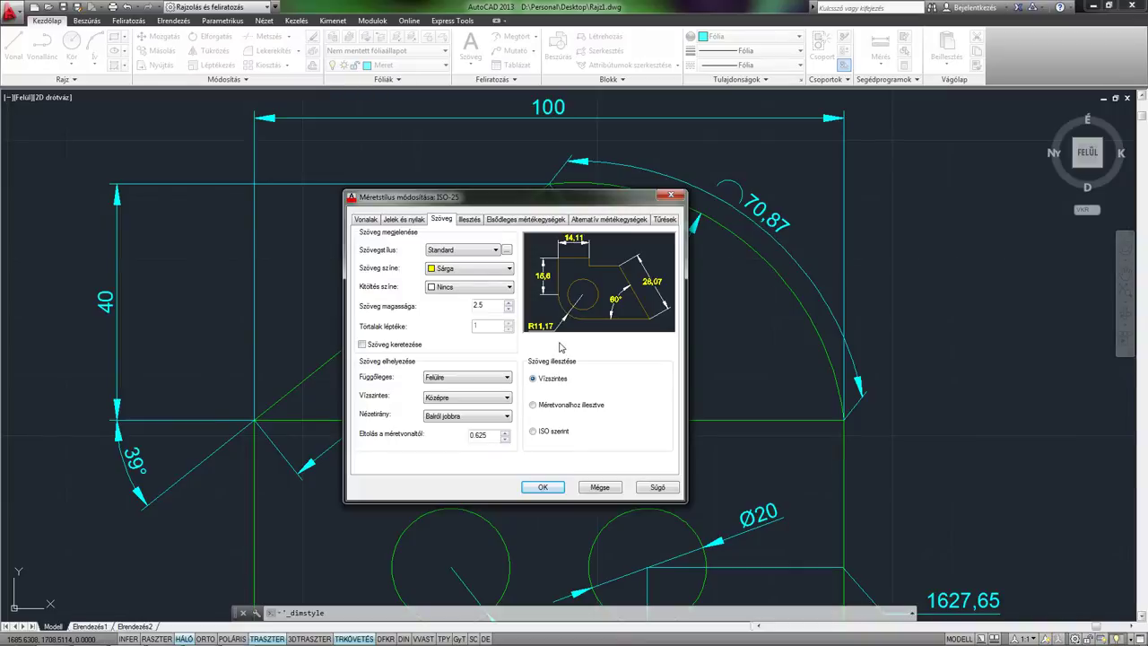
left_click(574, 409)
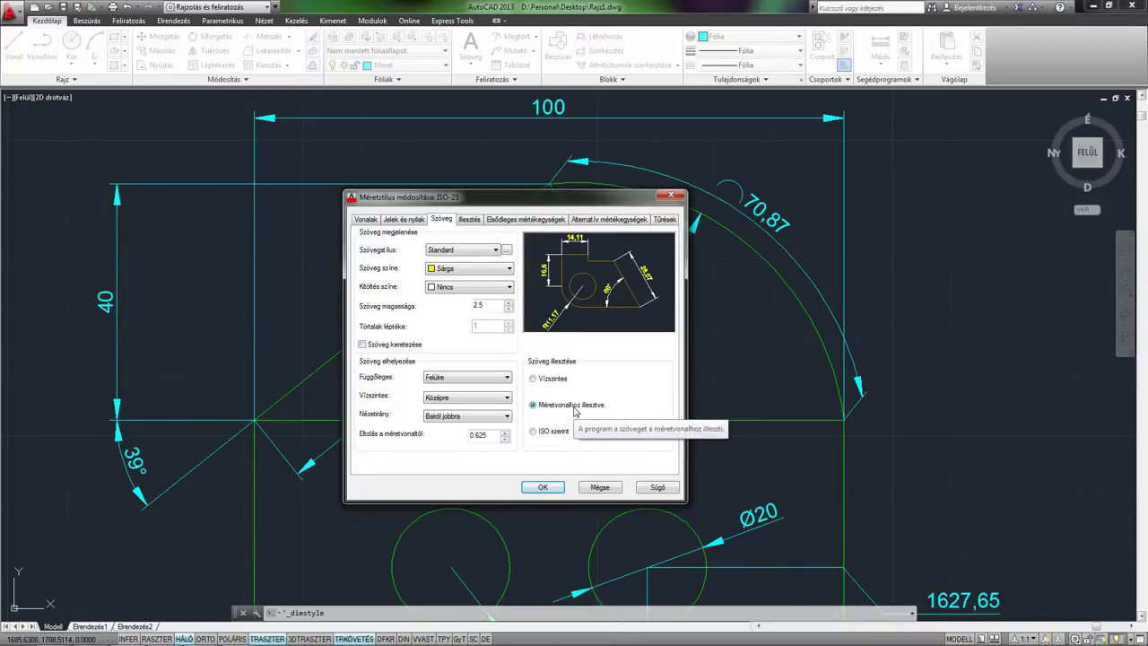
left_click(552, 433)
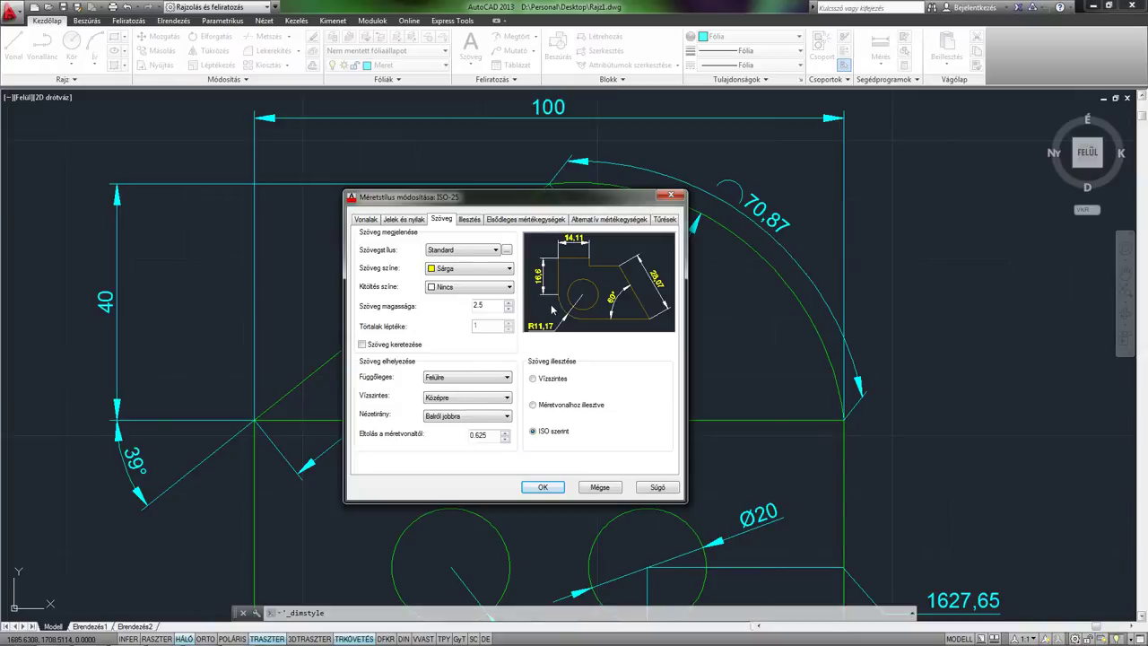
Apply the ISO-25 changes so the drawing's dimension text turns yellow.
left_click(542, 487)
left_click(586, 410)
scroll(574, 395, "down", 2)
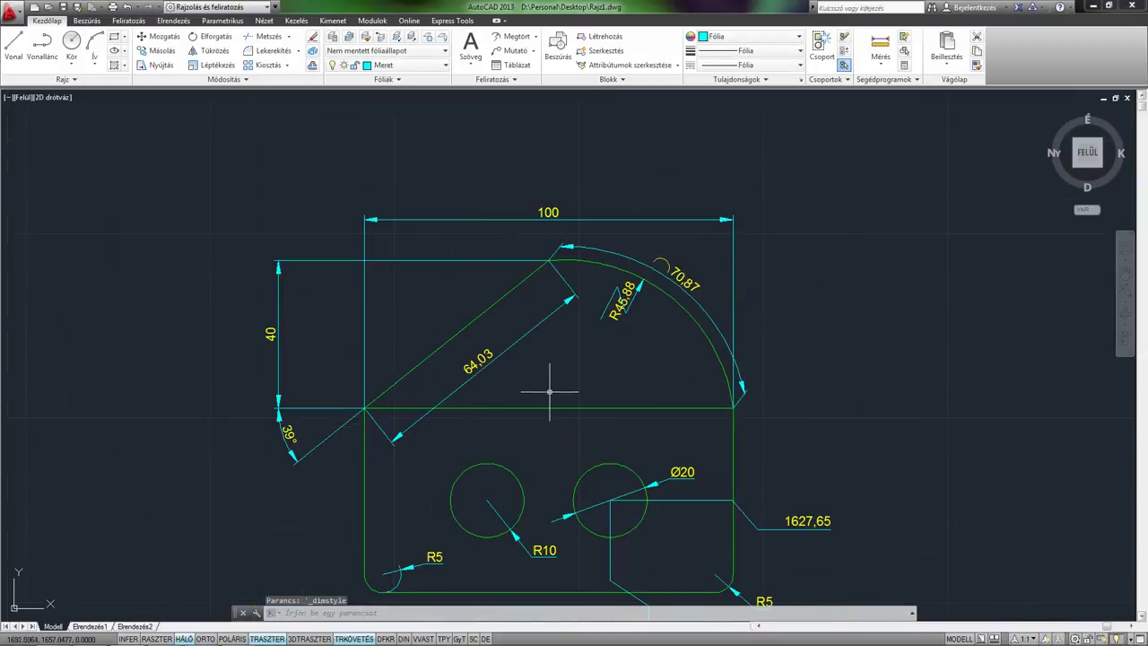
scroll(549, 373, "down", 2)
middle_click_drag(546, 356, 543, 358)
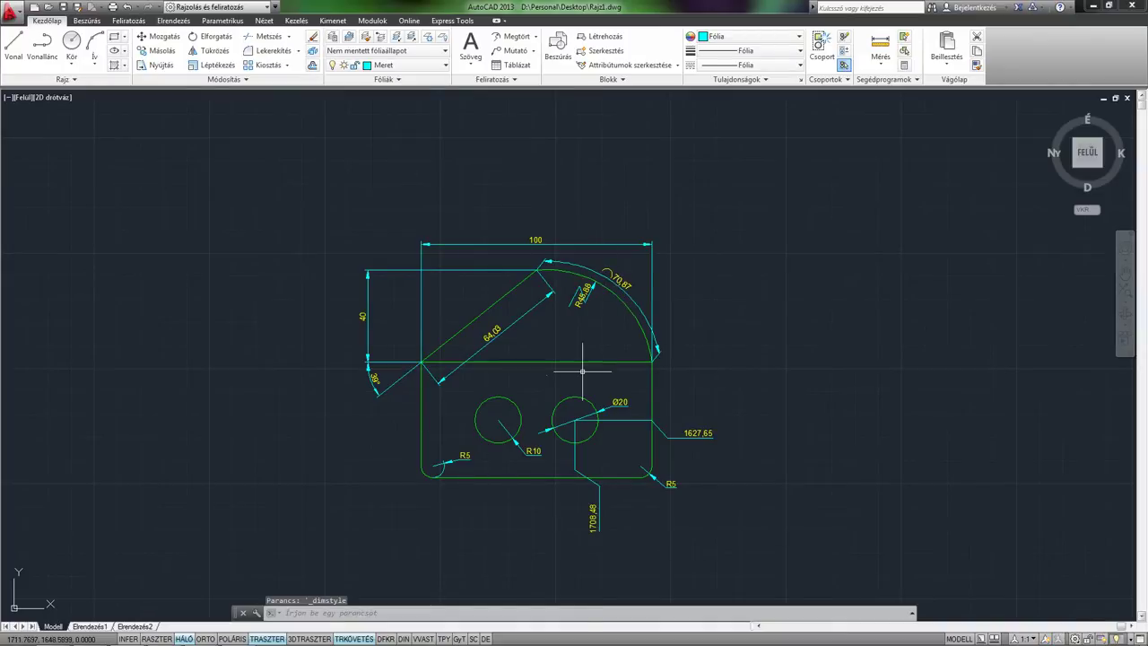
Review the yellow dimensions across the part, then bring up the Dimension Style Manager.
scroll(577, 345, "up", 2)
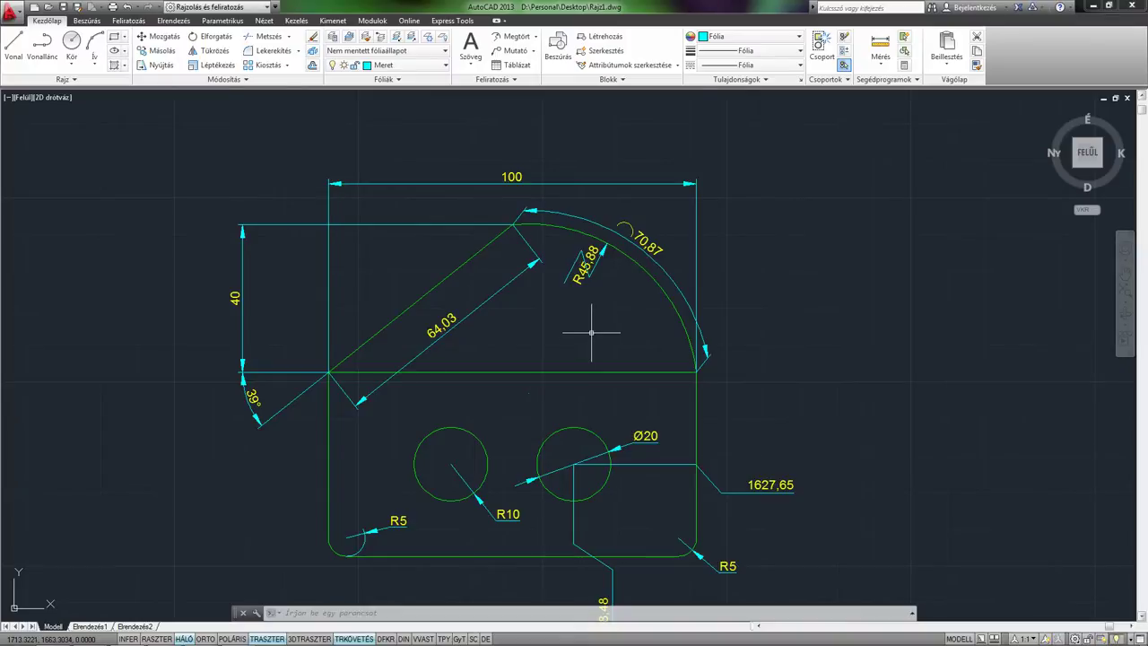
scroll(449, 334, "up", 2)
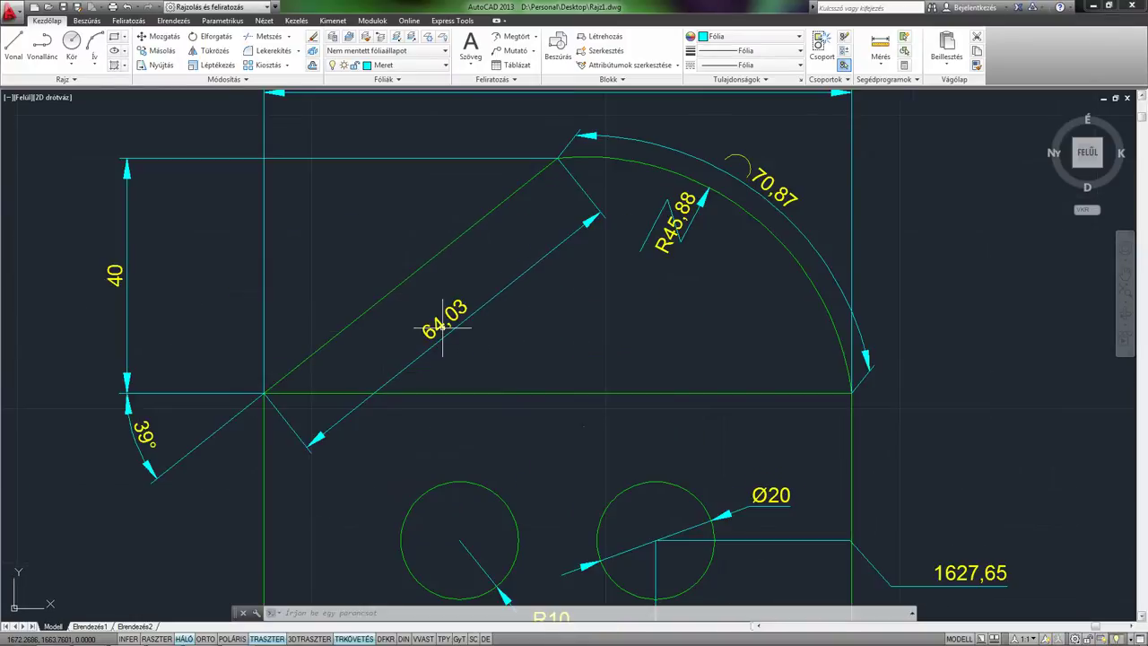
scroll(519, 367, "down", 1)
scroll(564, 385, "down", 1)
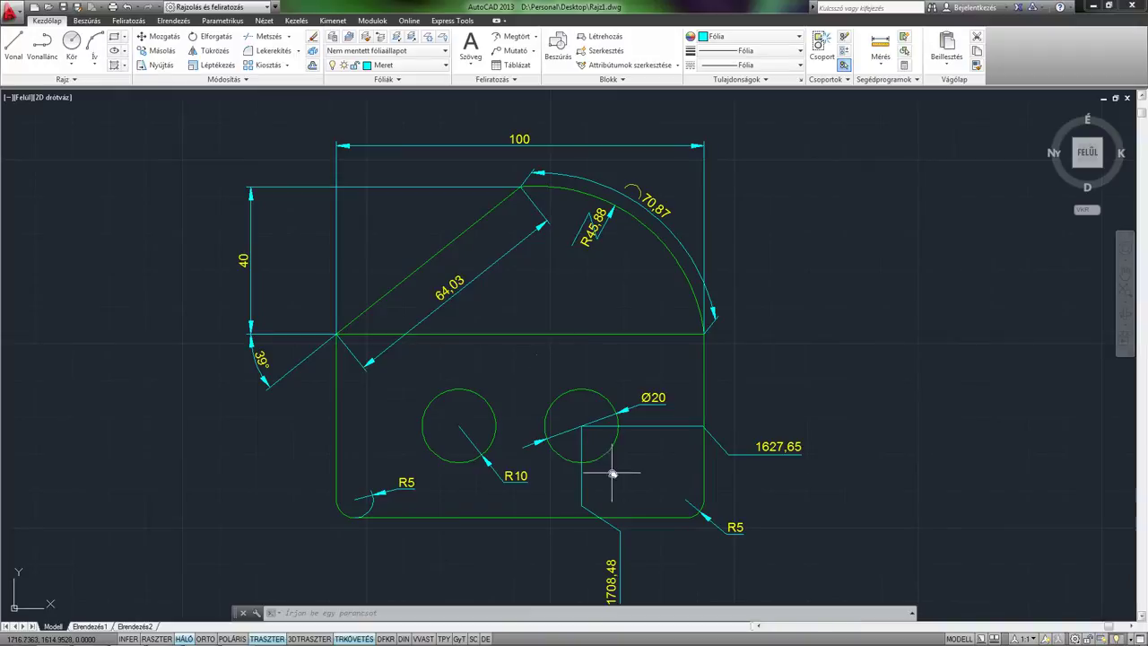
middle_click_drag(613, 474, 628, 460)
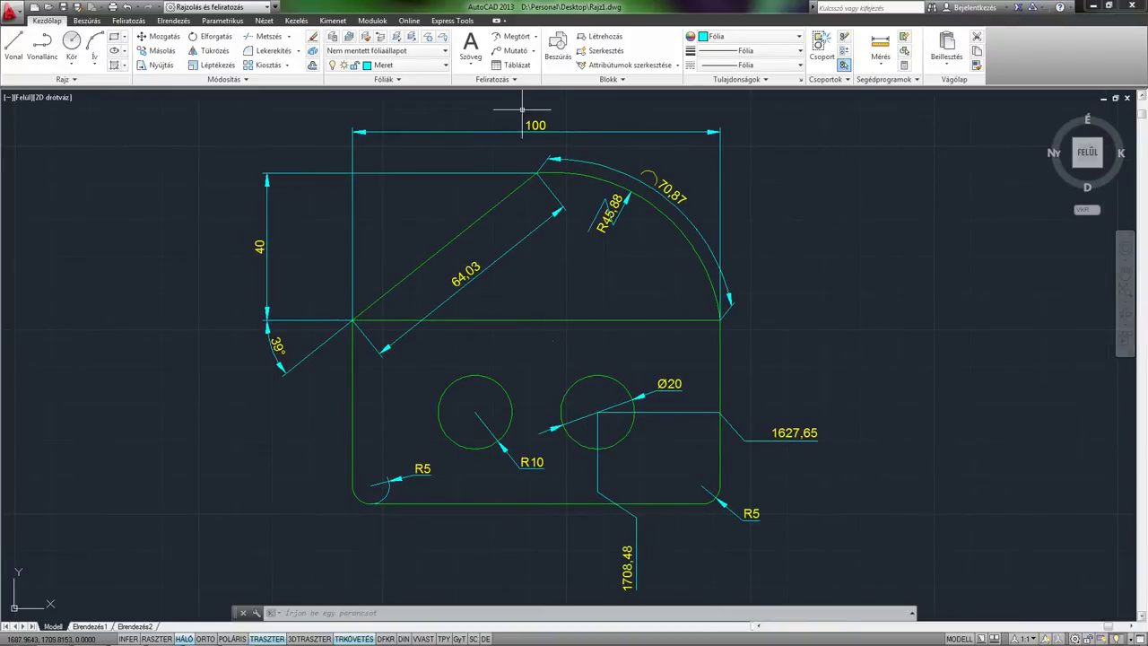
left_click(514, 80)
left_click(459, 108)
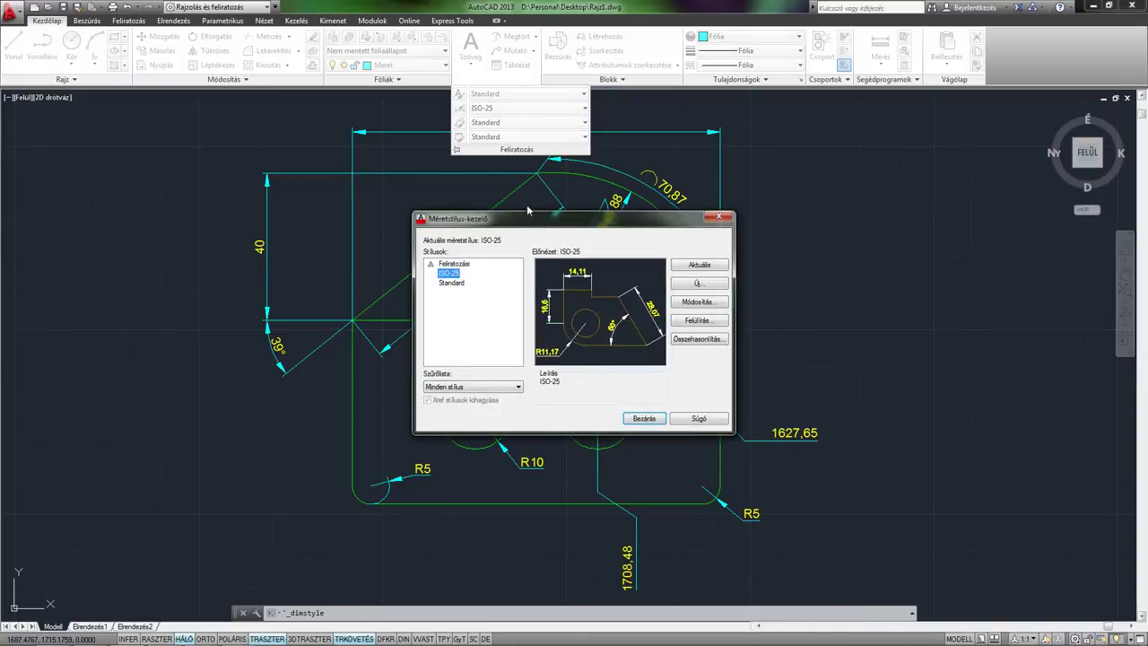
Set the ISO-25 style's overall scale on the Fit tab to 2 and apply it.
left_click(711, 307)
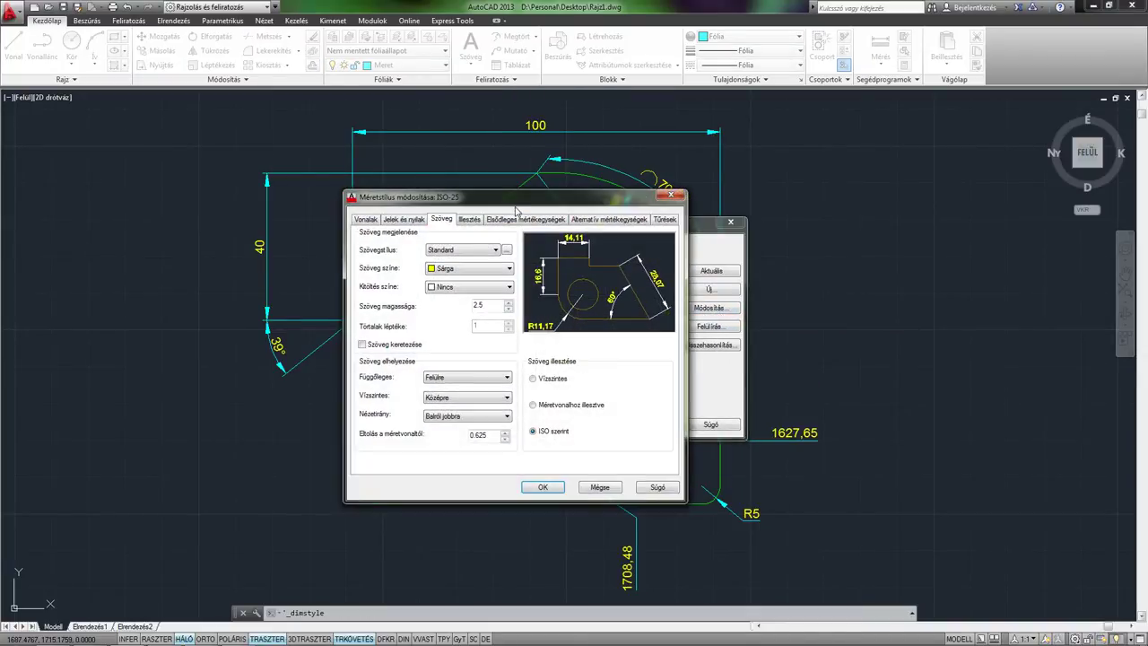
left_click(469, 219)
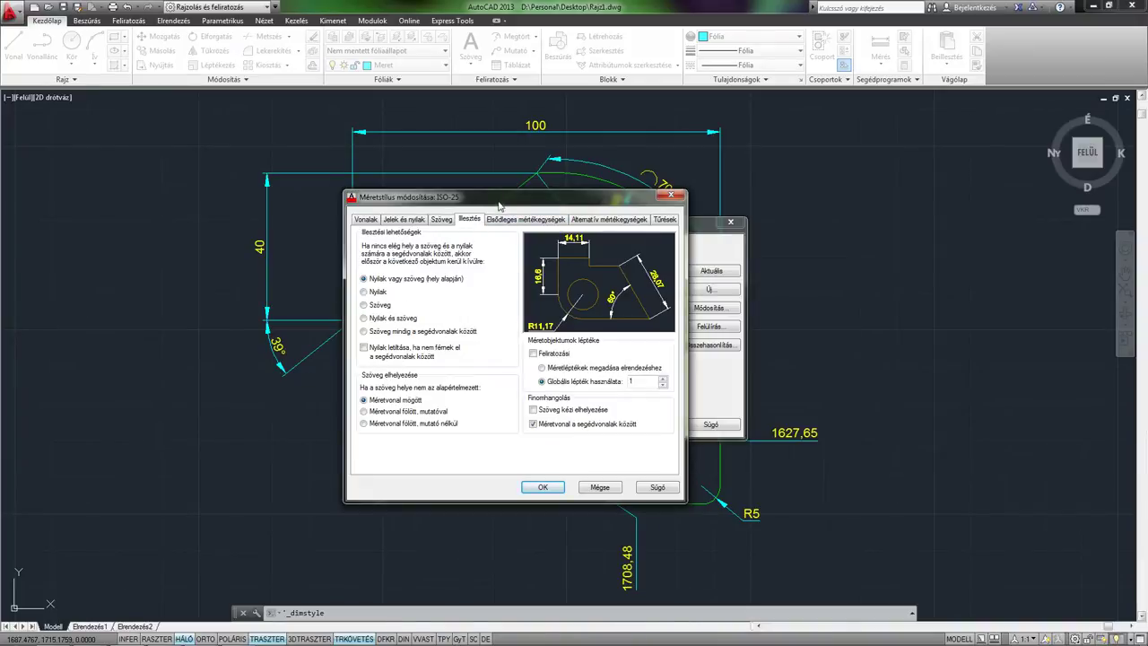
left_click_drag(500, 203, 505, 209)
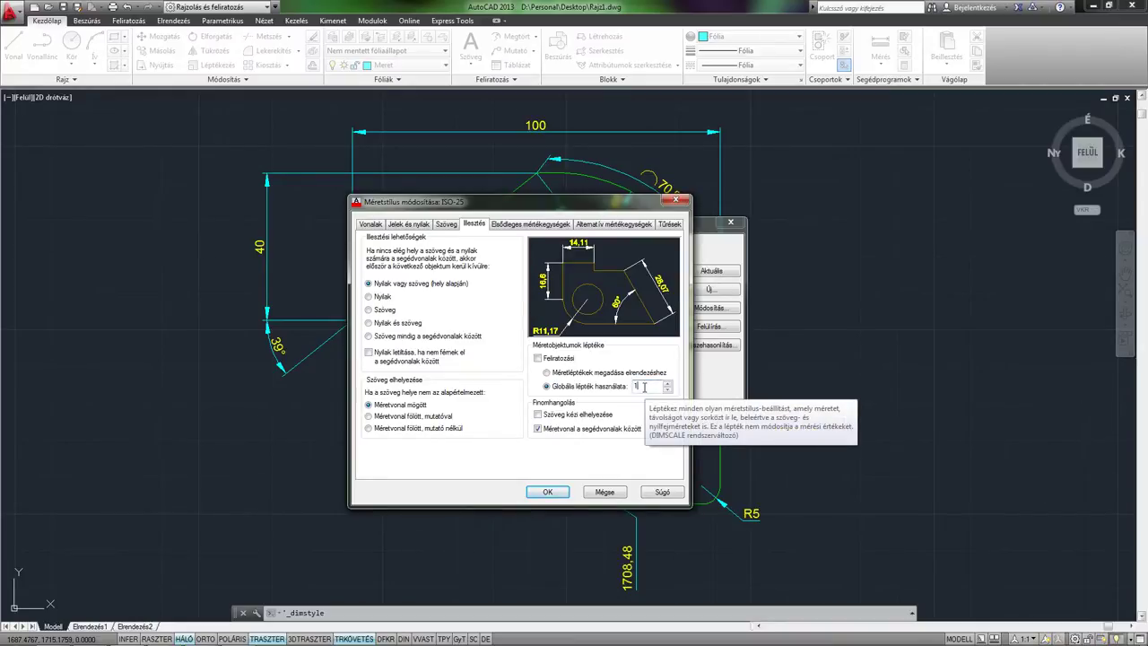
double_click(644, 387)
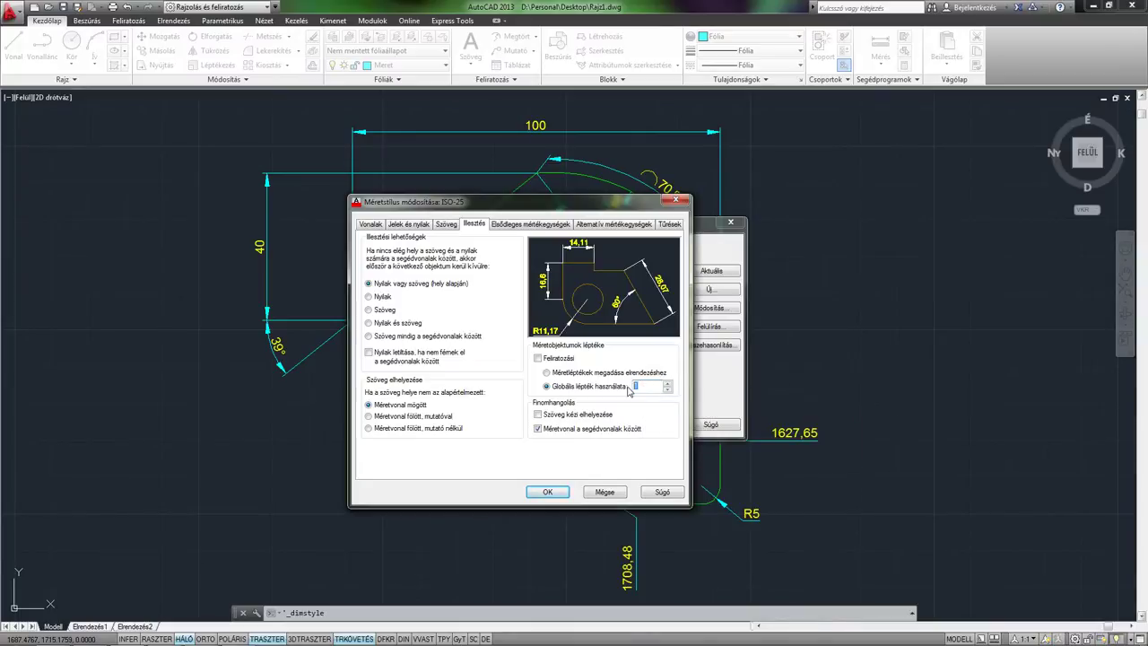
left_click_drag(644, 386, 635, 388)
type("2")
left_click(543, 493)
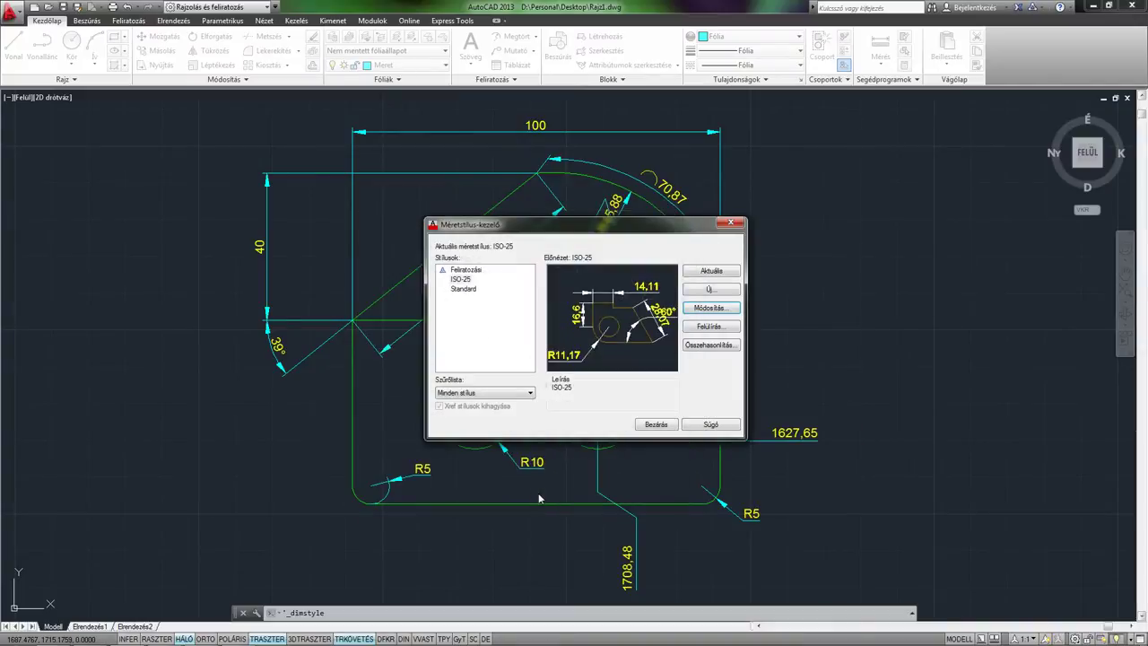
left_click(655, 424)
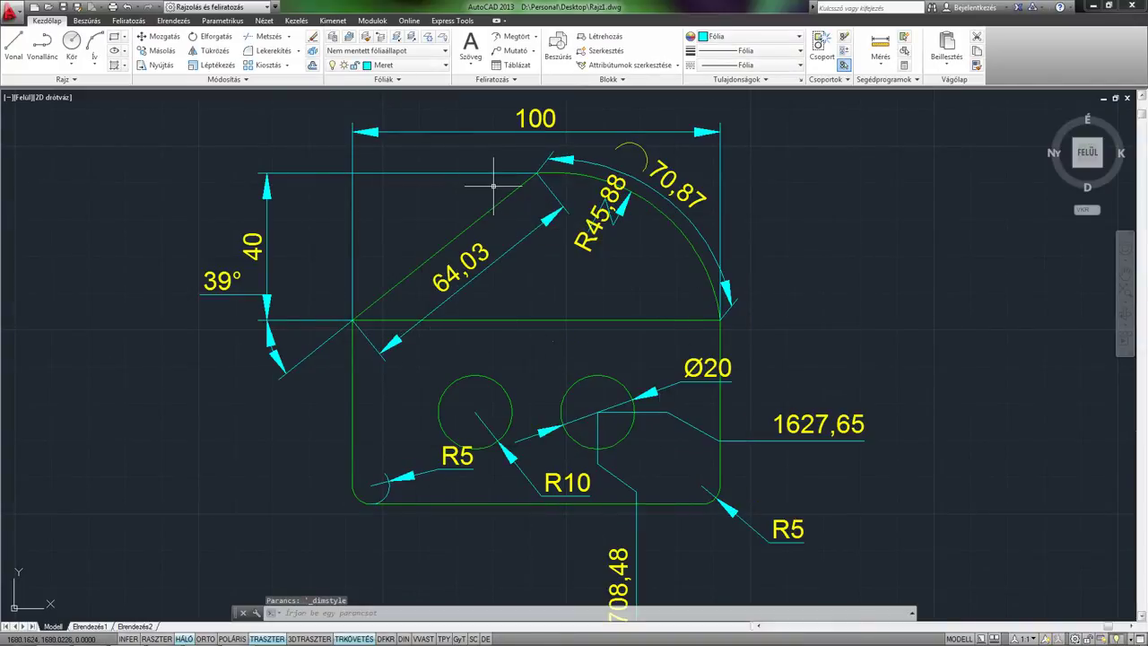
Reopen the ISO-25 style for editing and set the overall scale back to 1.
left_click(518, 80)
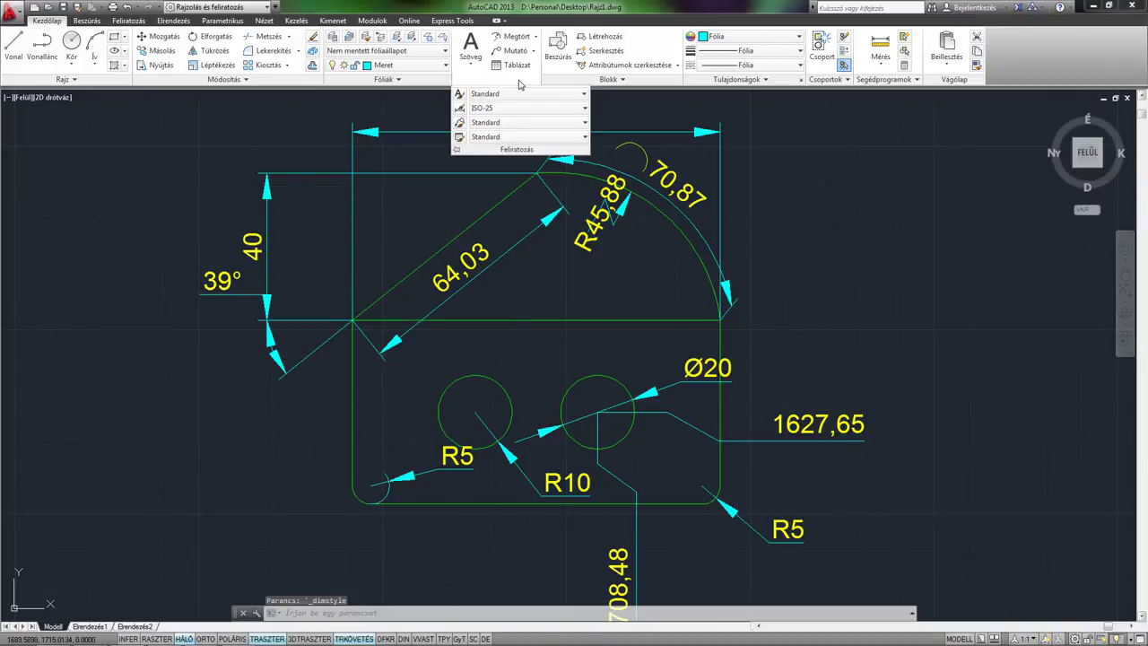
left_click(460, 108)
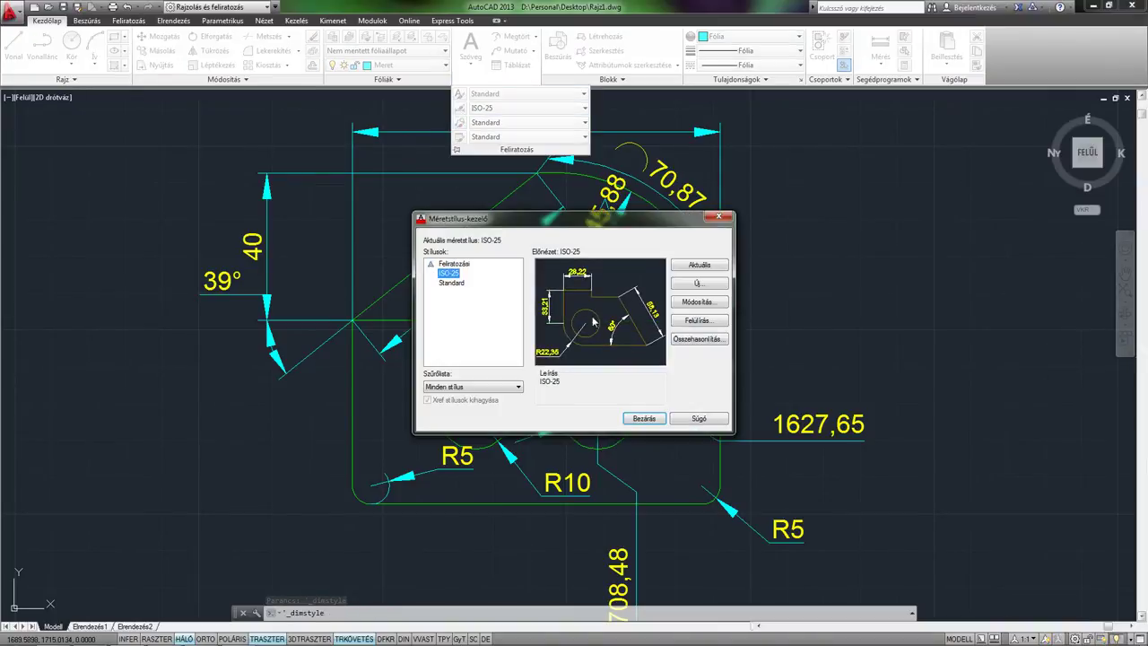
left_click(699, 301)
double_click(641, 386)
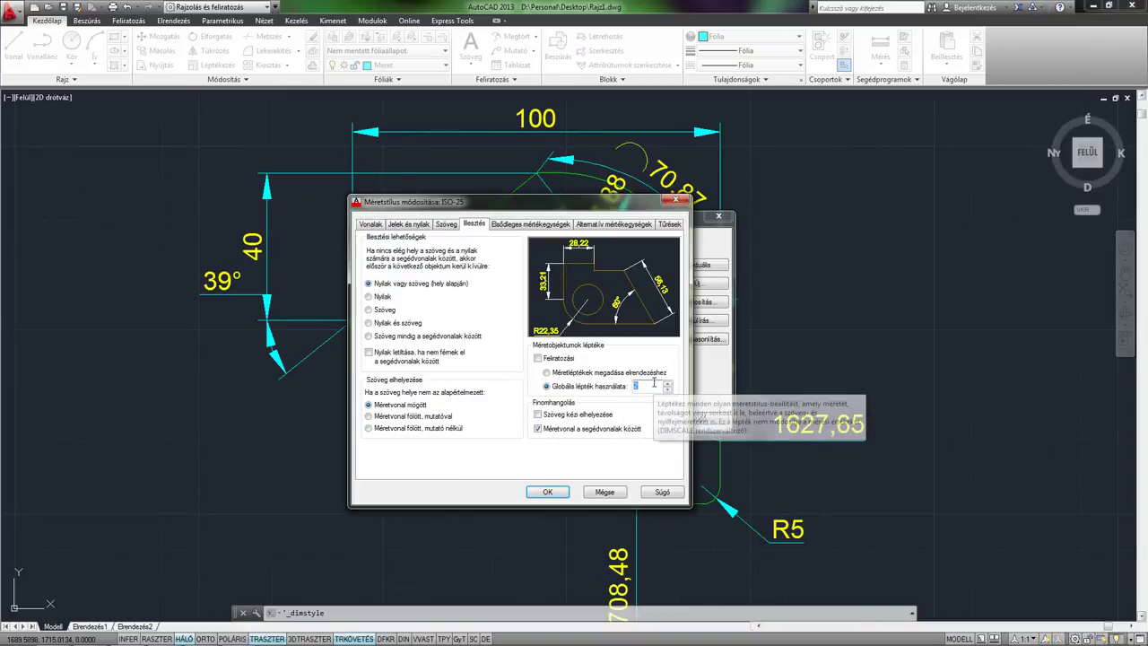
type("1")
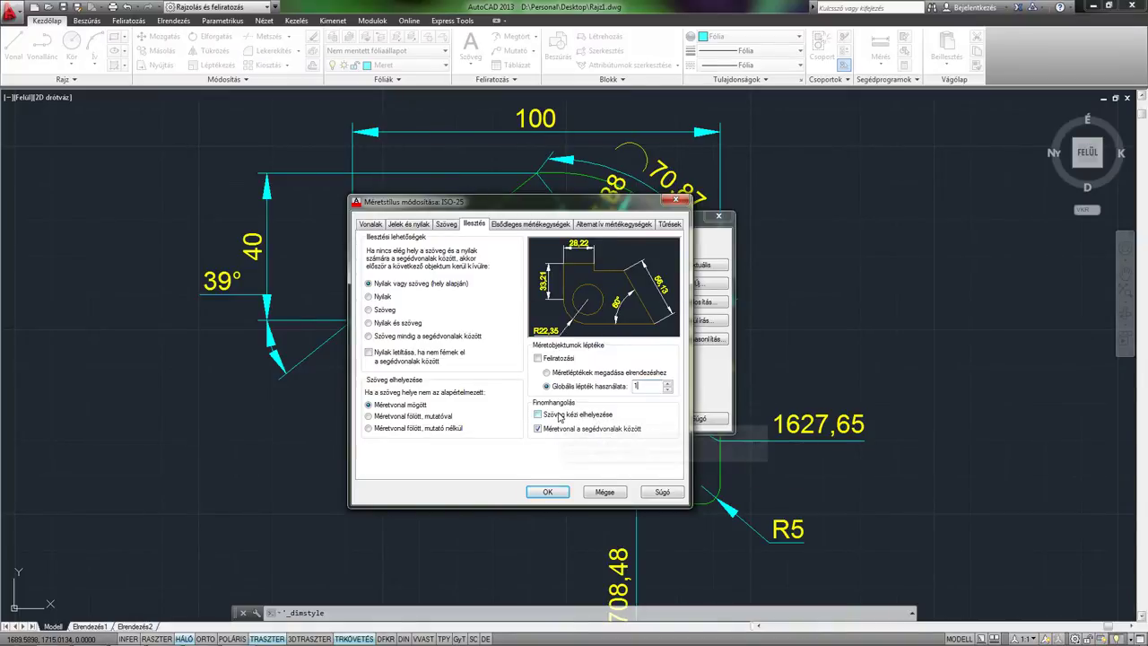
Toggle the manual text placement and dimension-line fit options, leaving them as they were.
left_click(562, 417)
left_click(539, 429)
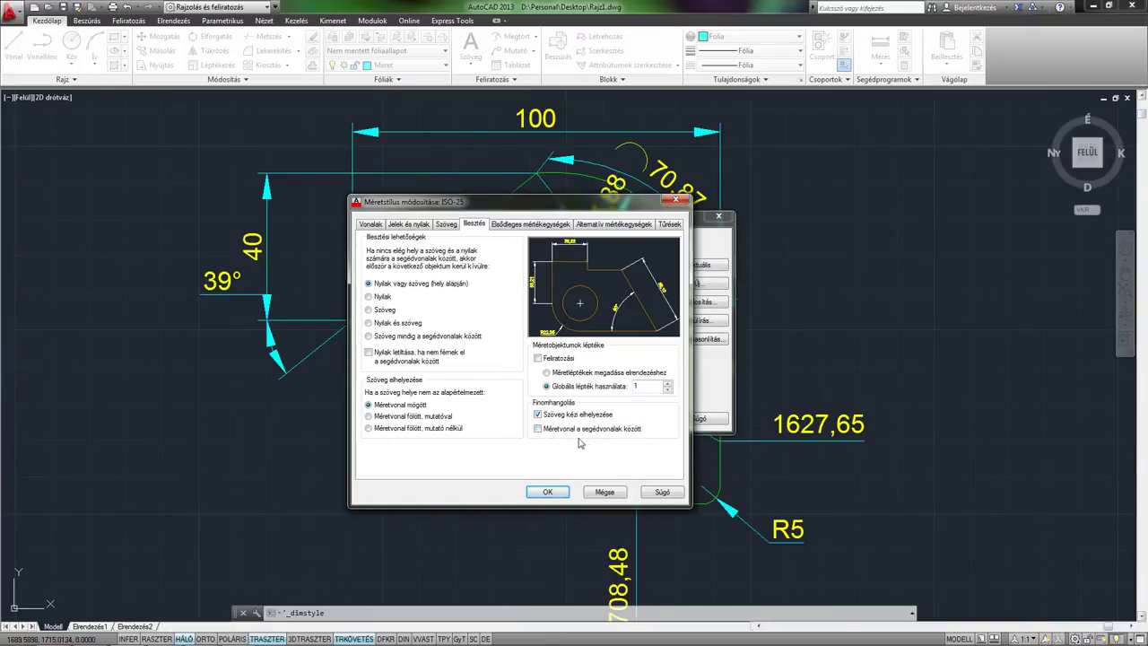
left_click(538, 429)
left_click(538, 415)
left_click(539, 415)
Keep Decimal linear units, set ISO-25 linear precision to 0.0000, and apply the style.
left_click(508, 226)
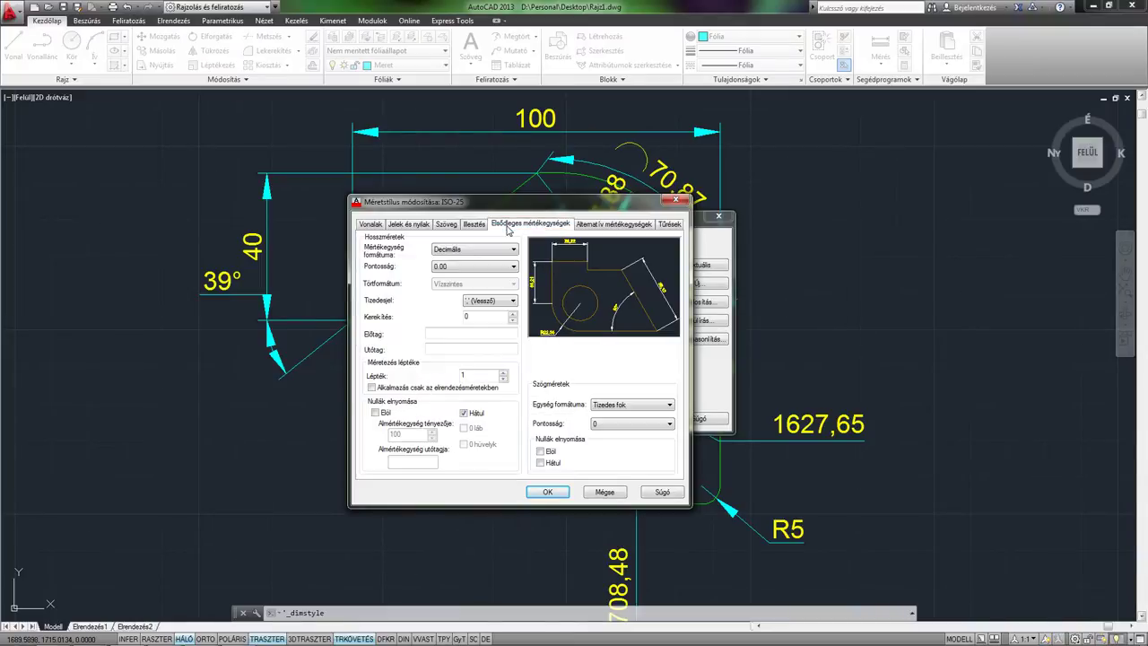
left_click_drag(509, 212, 553, 208)
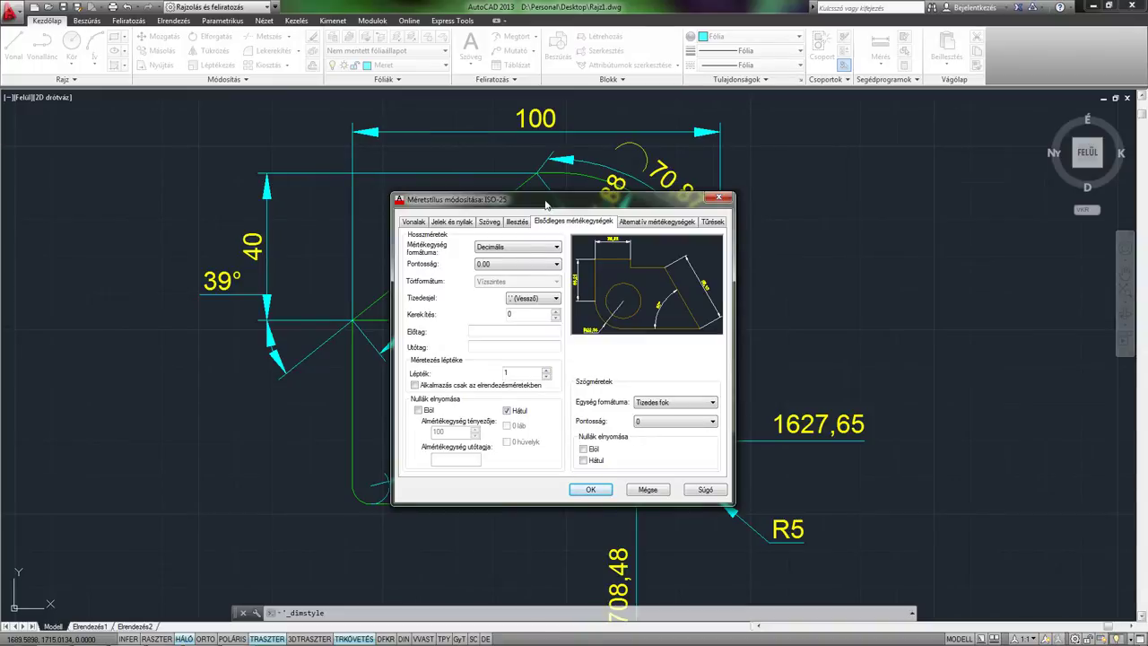
left_click(532, 248)
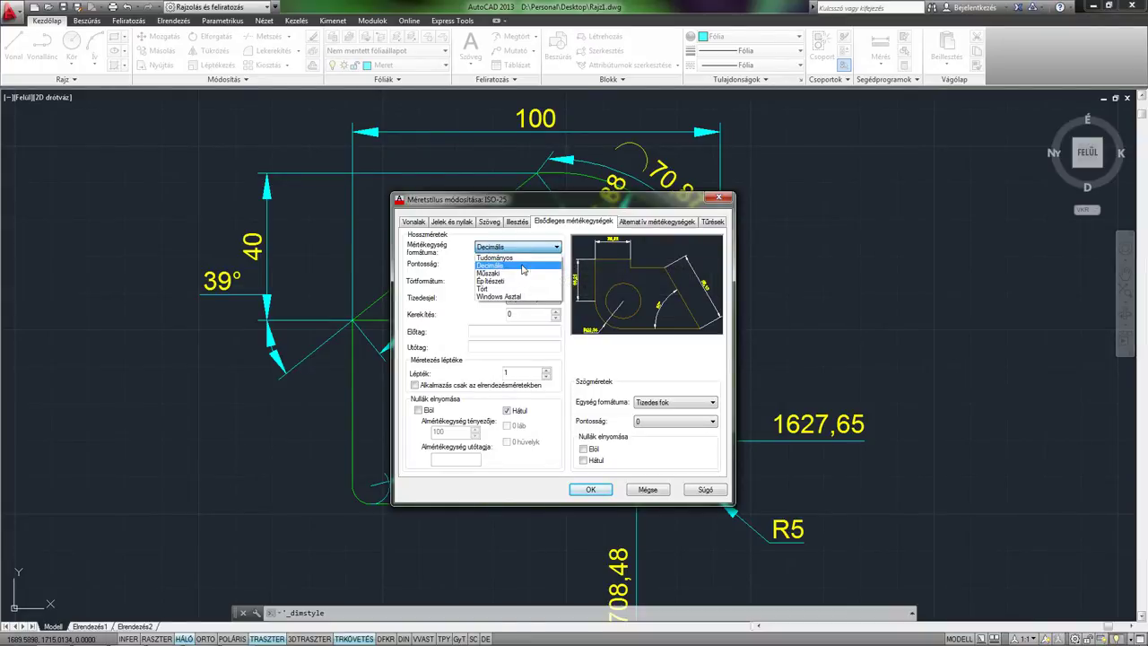
left_click(523, 268)
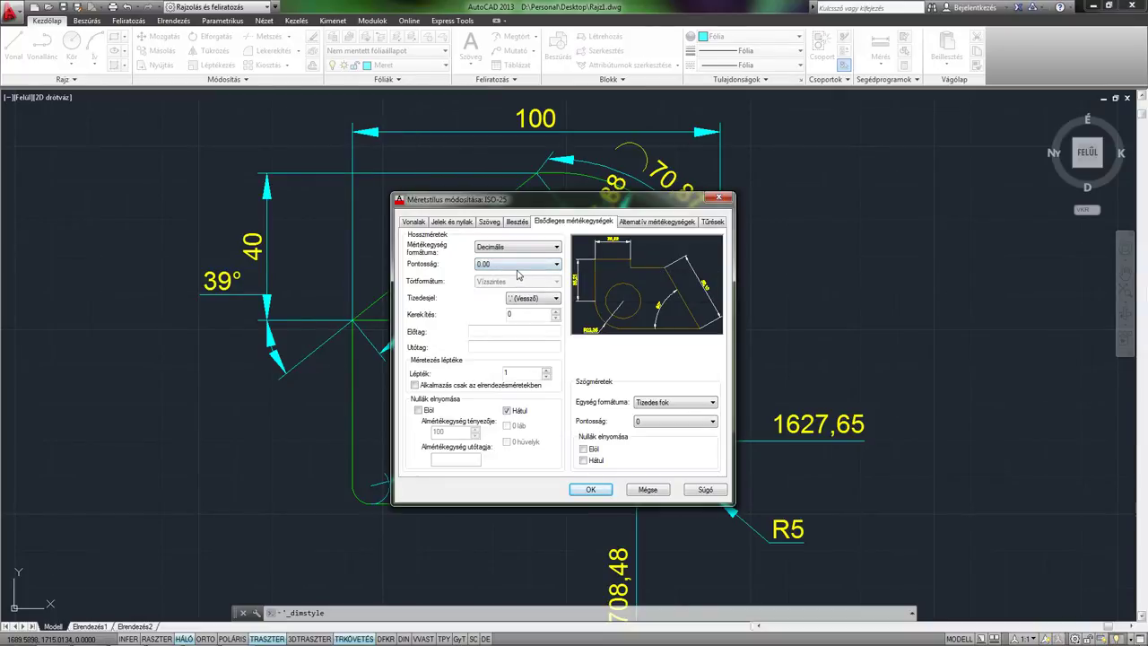
mouse_move(517, 263)
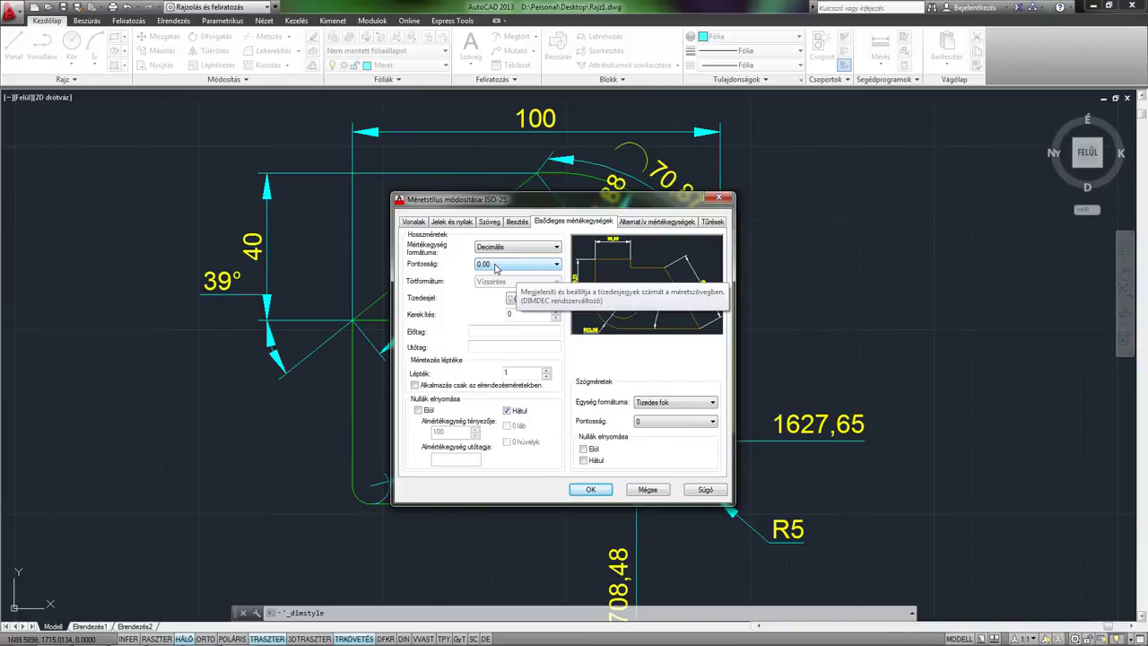
left_click(495, 266)
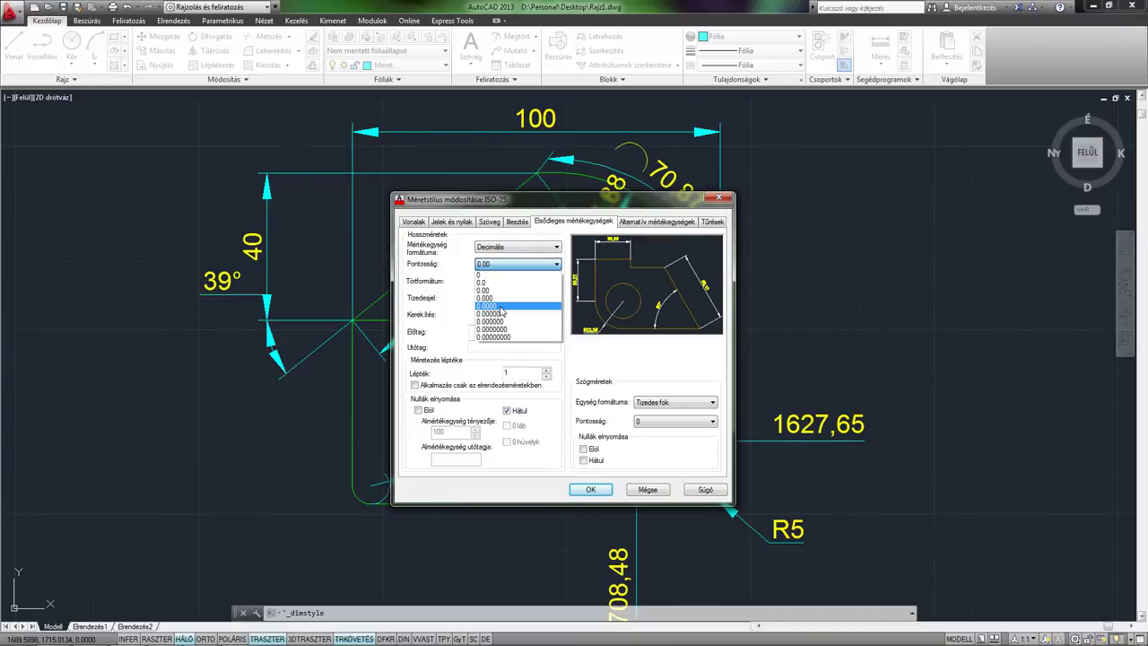
left_click(502, 307)
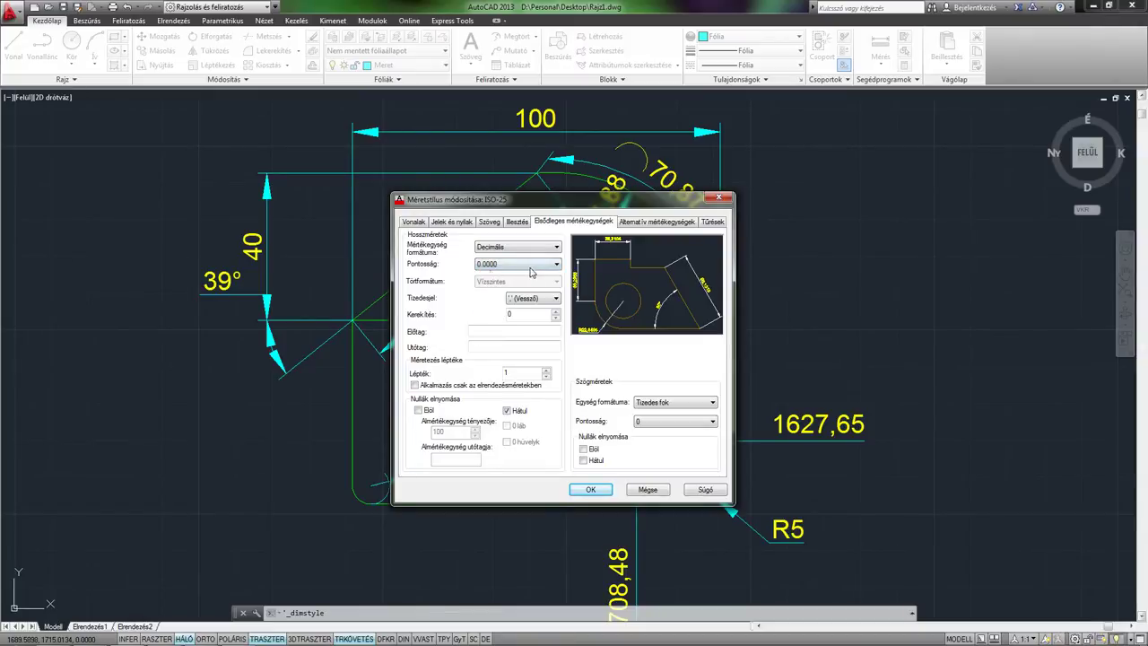
left_click(592, 490)
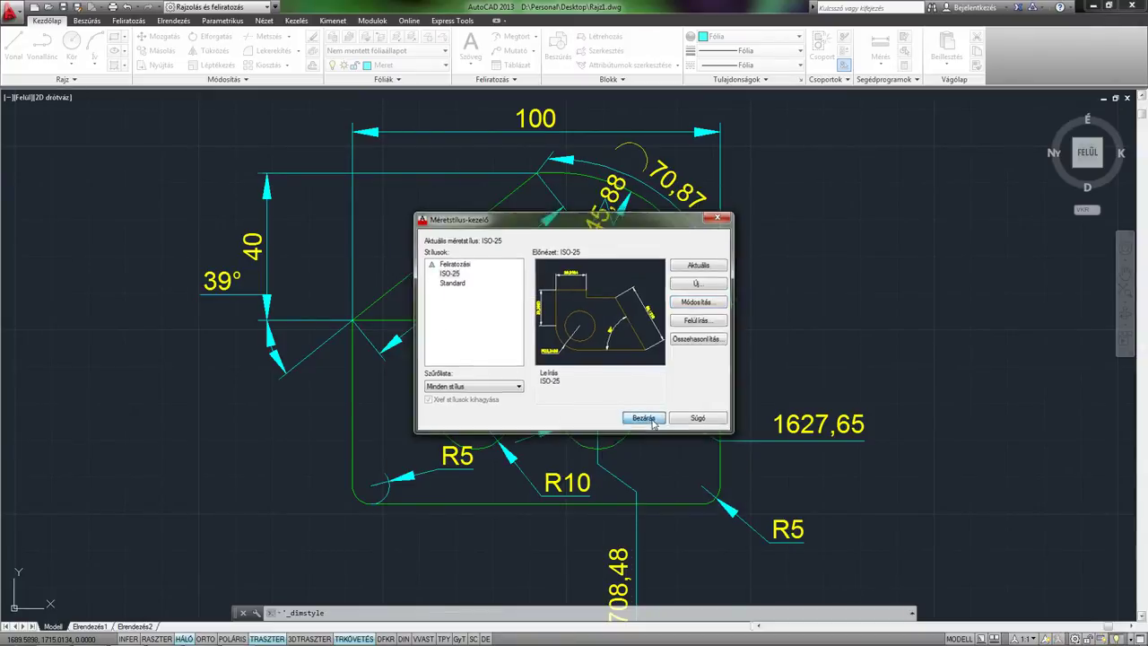
left_click(649, 415)
scroll(505, 308, "up", 4)
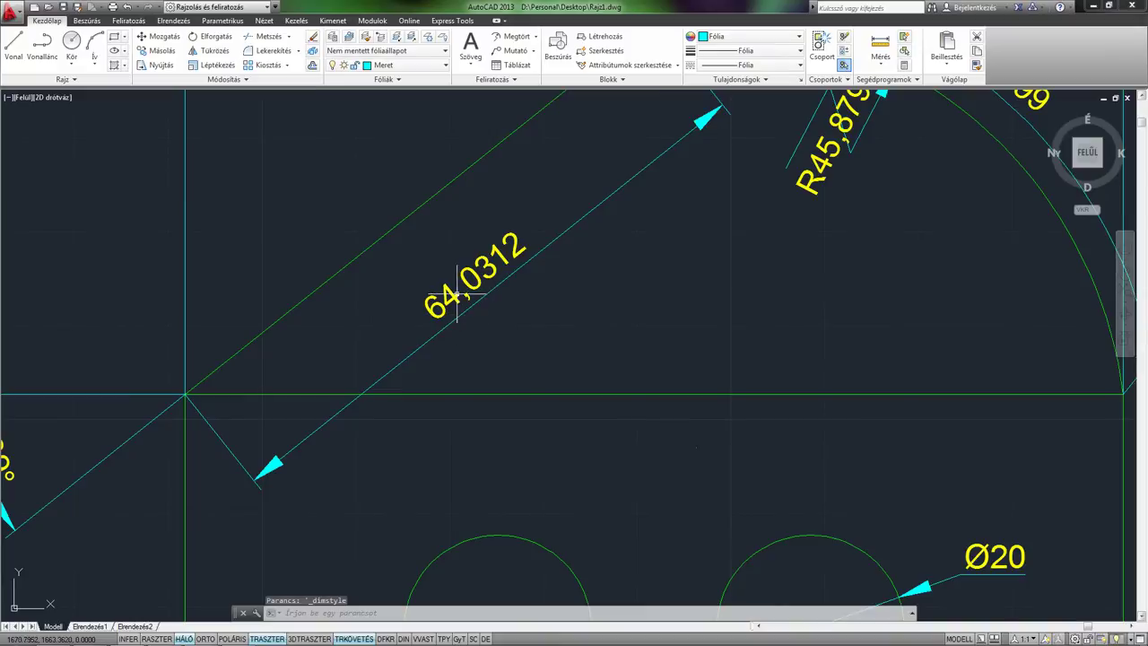
Zoom out to show the whole part with four-decimal values like 64,0312.
scroll(505, 307, "up", 1)
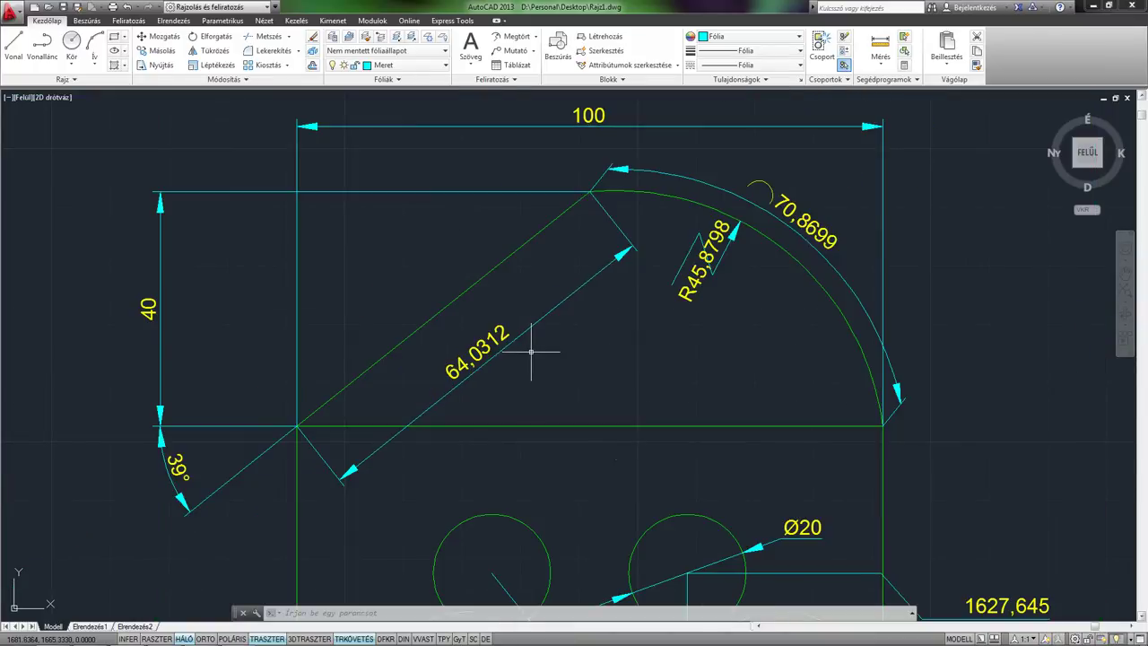
Change the ISO-25 linear precision back to 0.00 and apply the style.
left_click(510, 80)
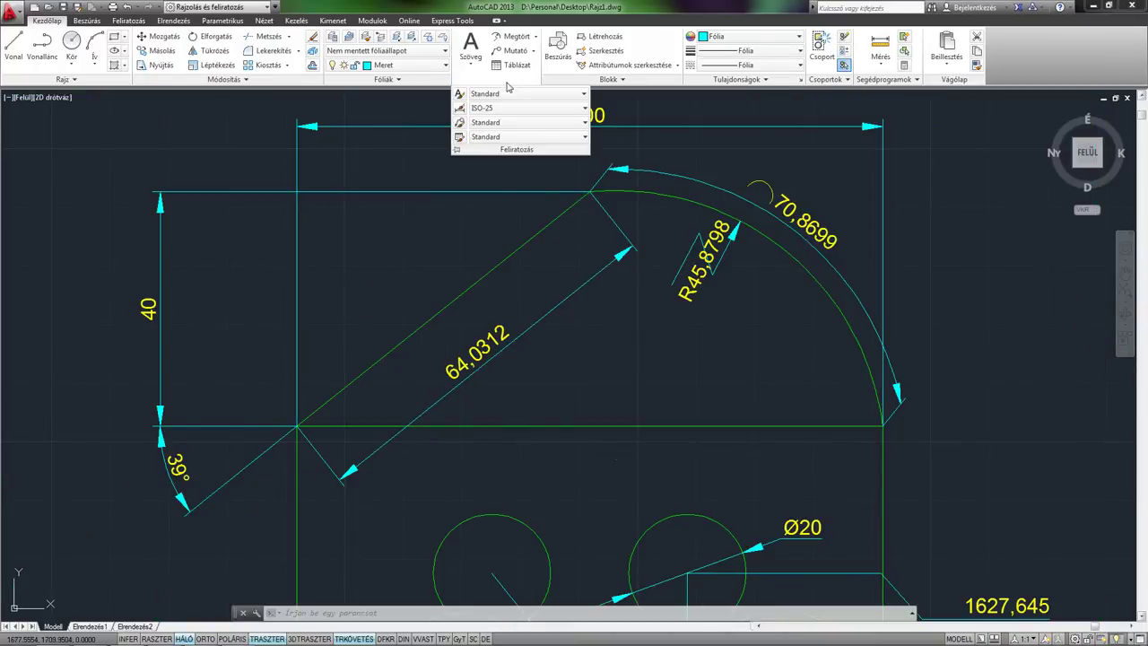
left_click(460, 108)
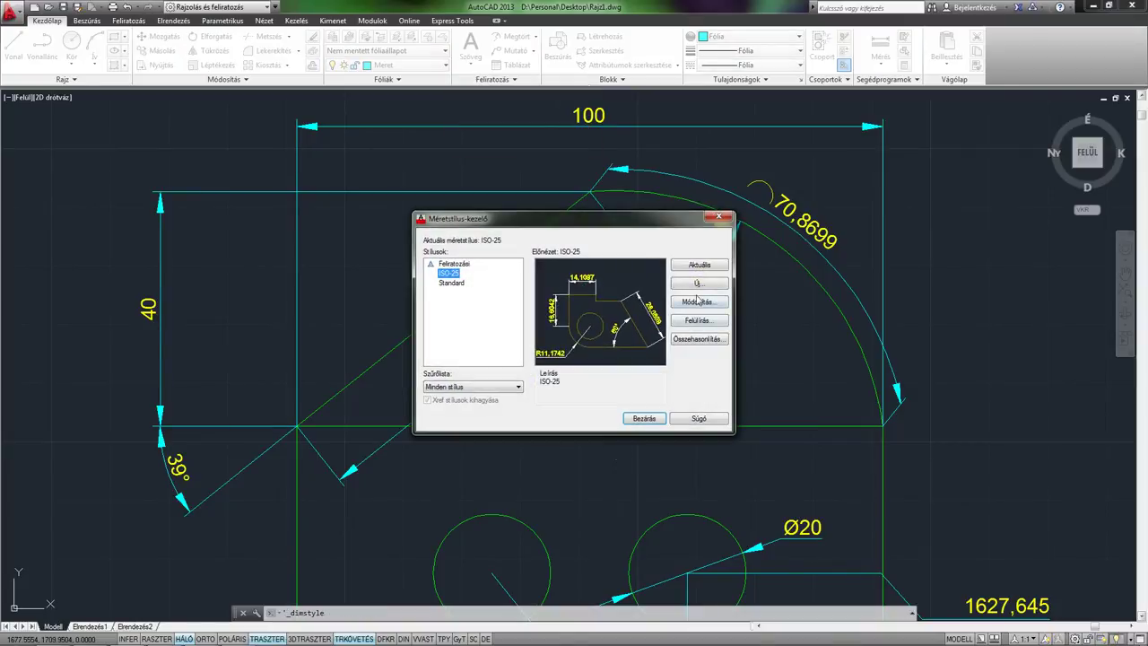
left_click(699, 301)
left_click(511, 264)
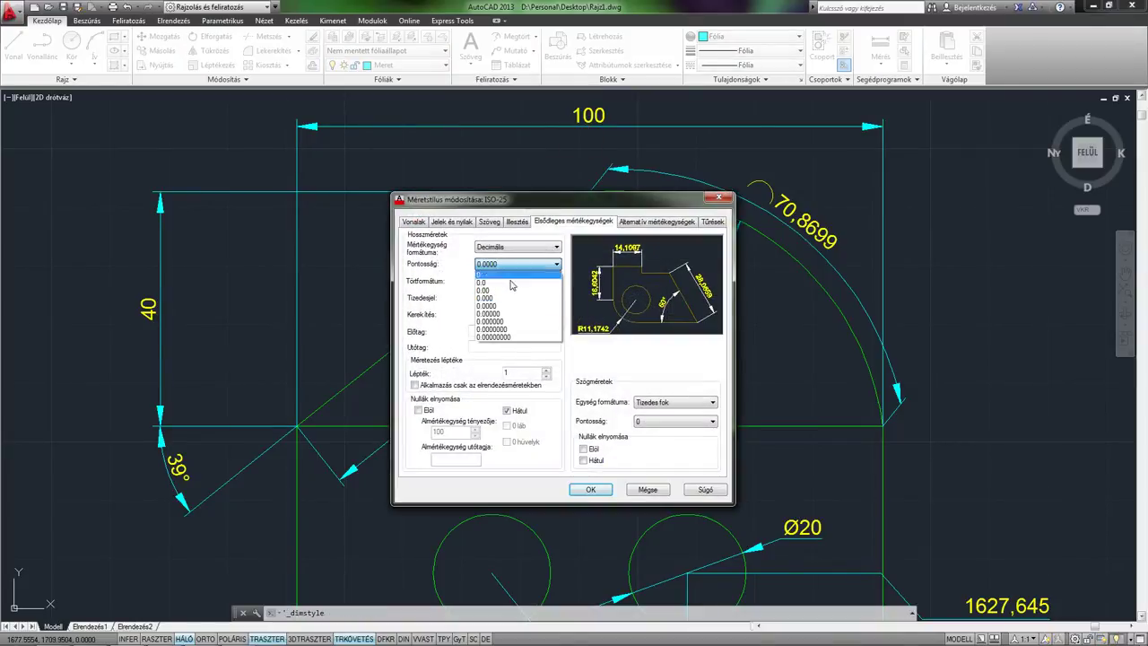
left_click(502, 296)
left_click(590, 490)
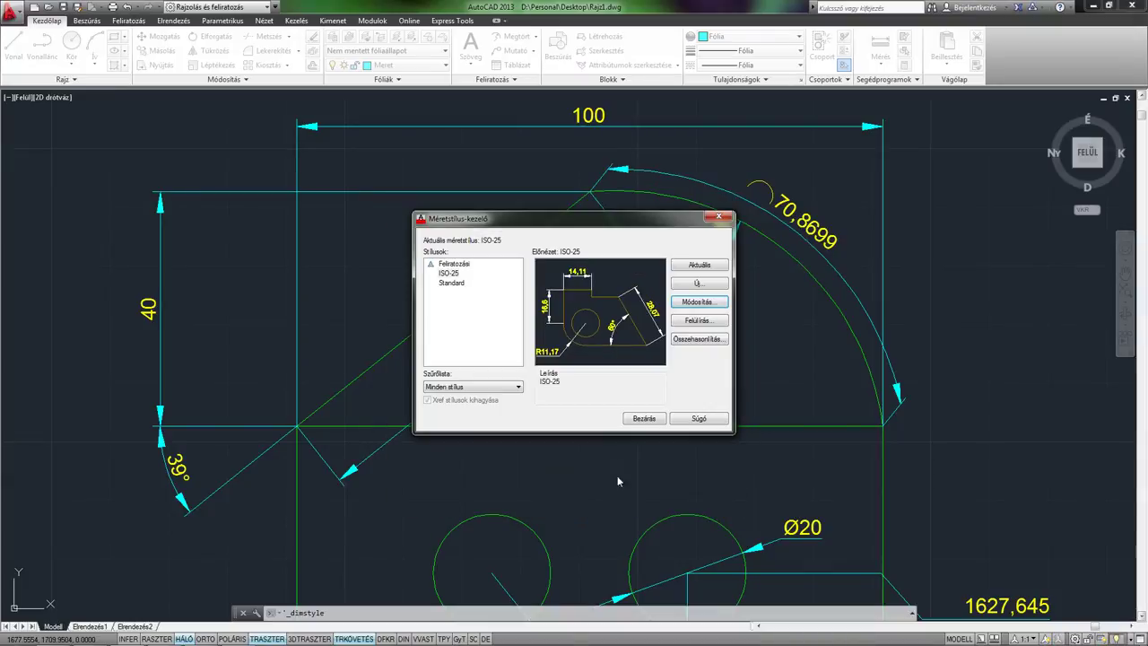
left_click(643, 429)
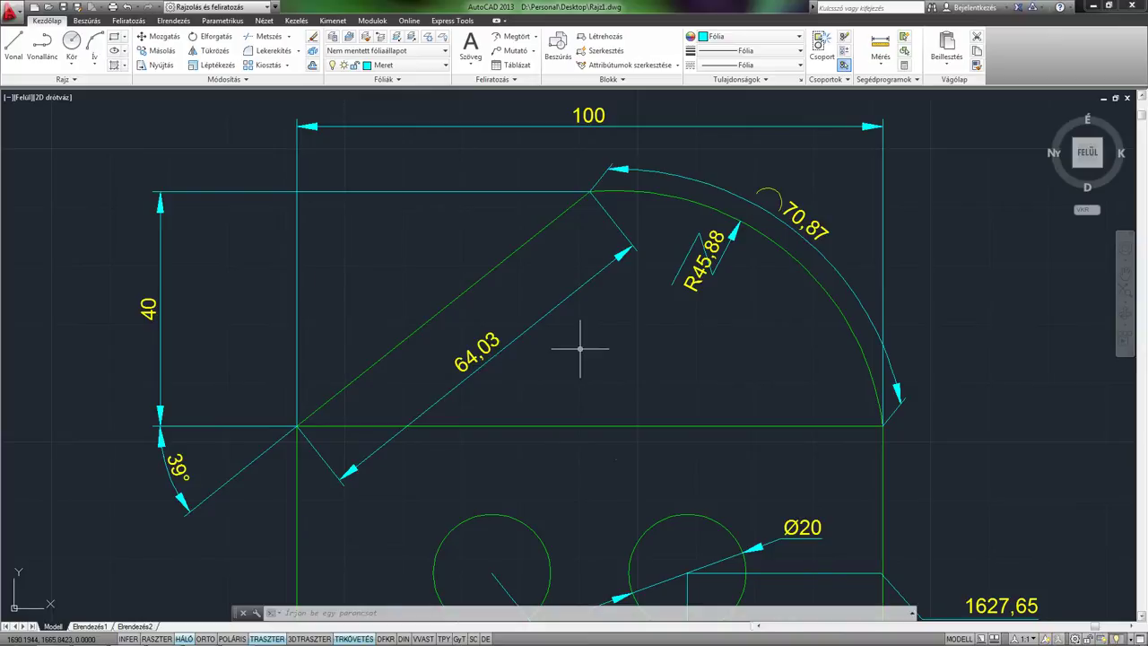
Measure with TÁVS from the line intersection to the arc's upper end, confirming 64.0312.
type("távs")
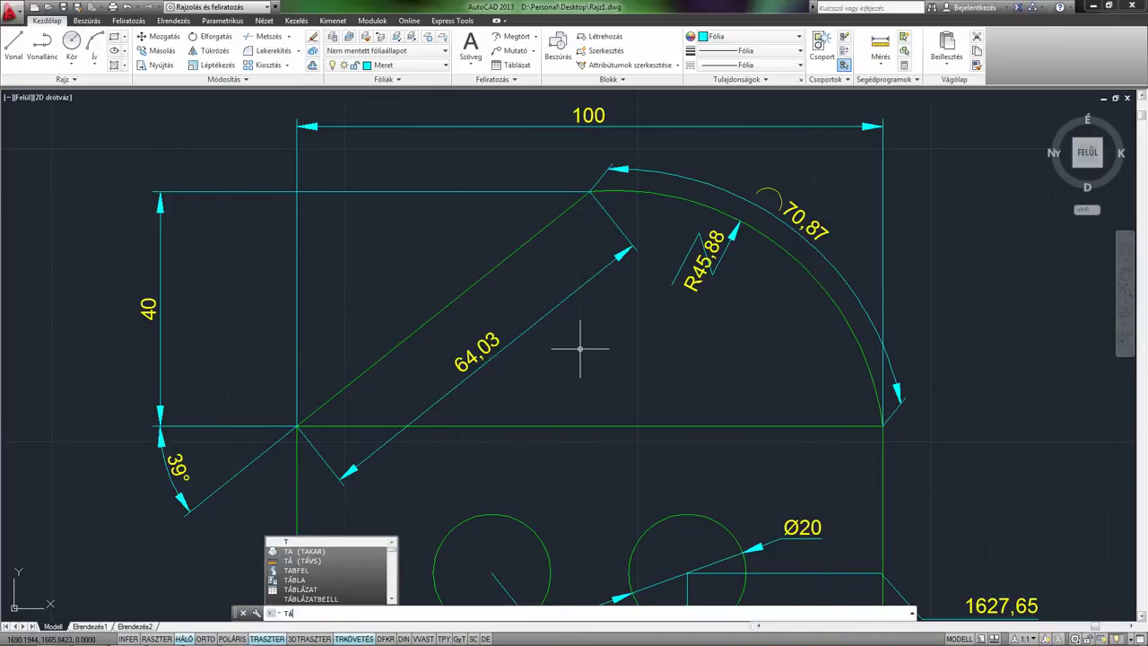
key("Return")
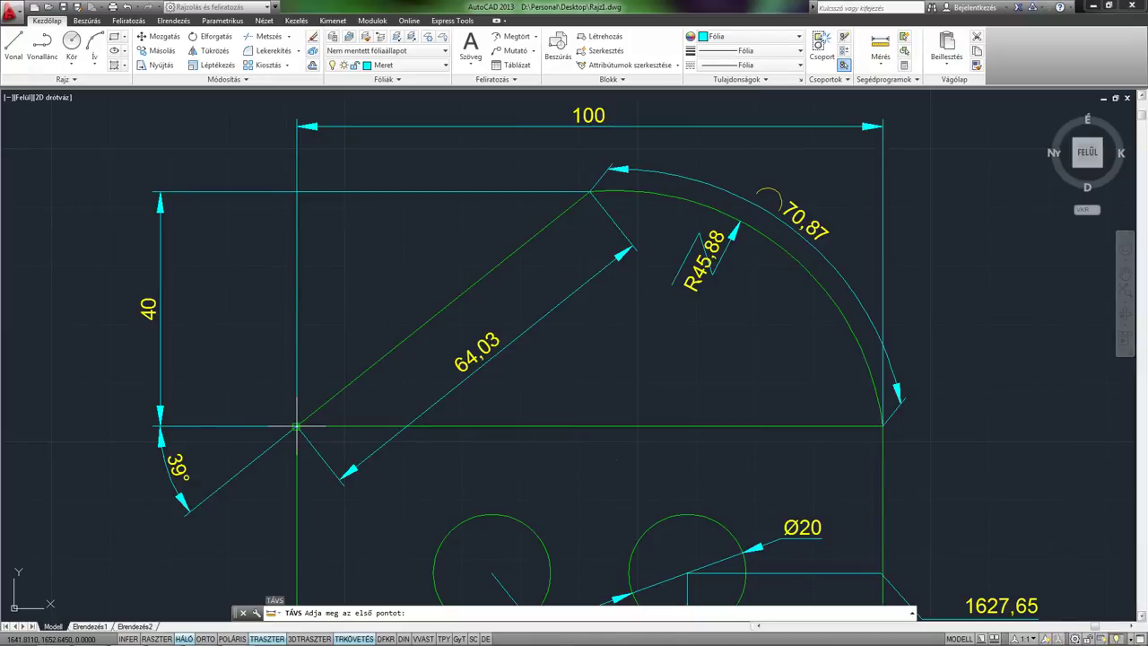
left_click(297, 427)
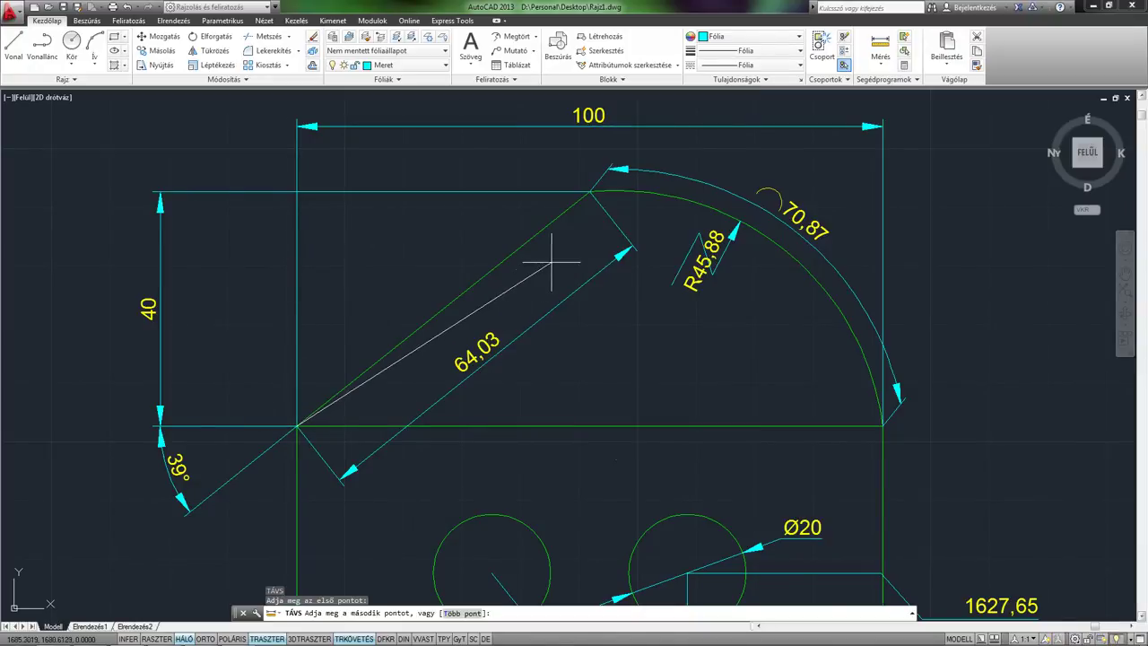
left_click(591, 191)
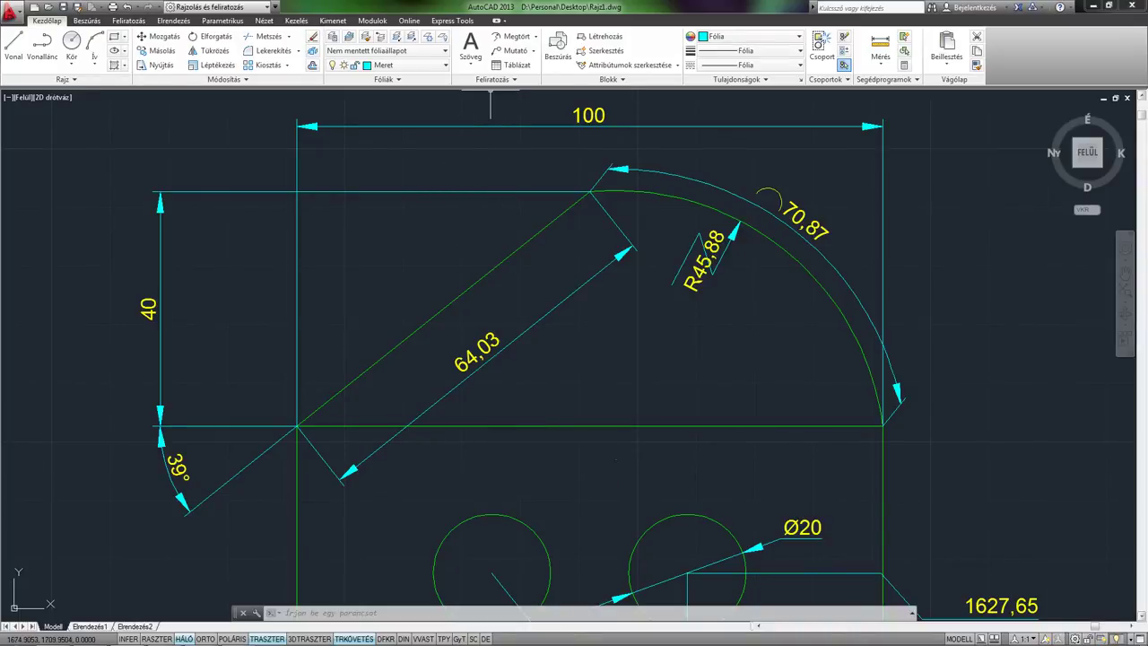
middle_click_drag(326, 239, 404, 228)
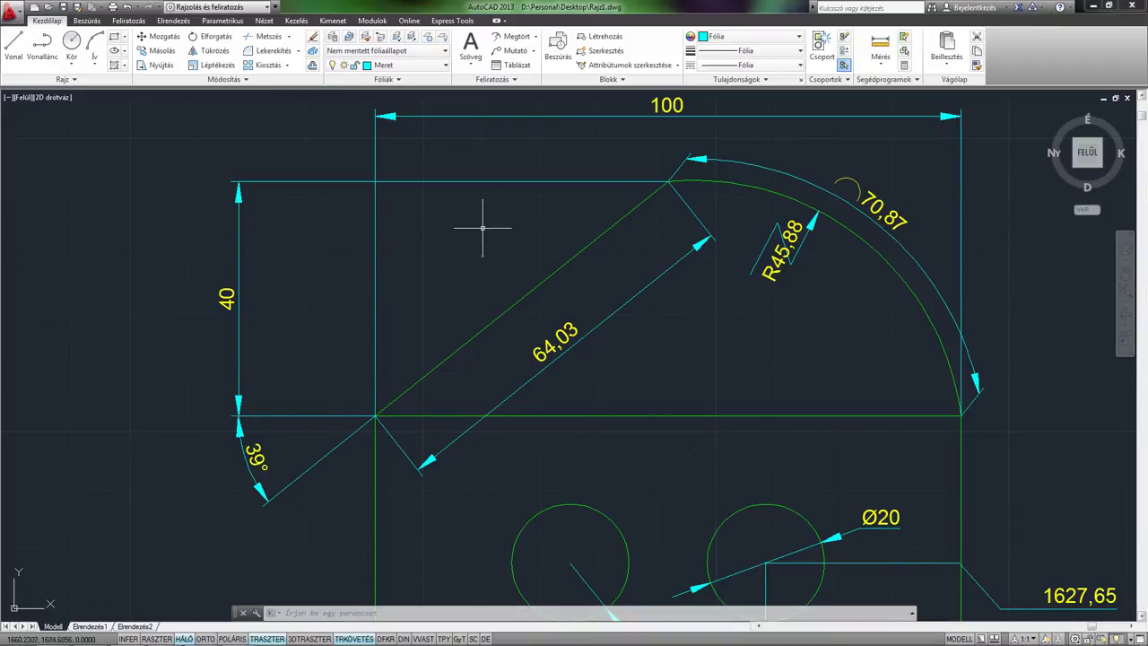
Keep ISO-25 angular units in Decimal Degrees, set their precision to 0.00, and apply.
left_click(508, 80)
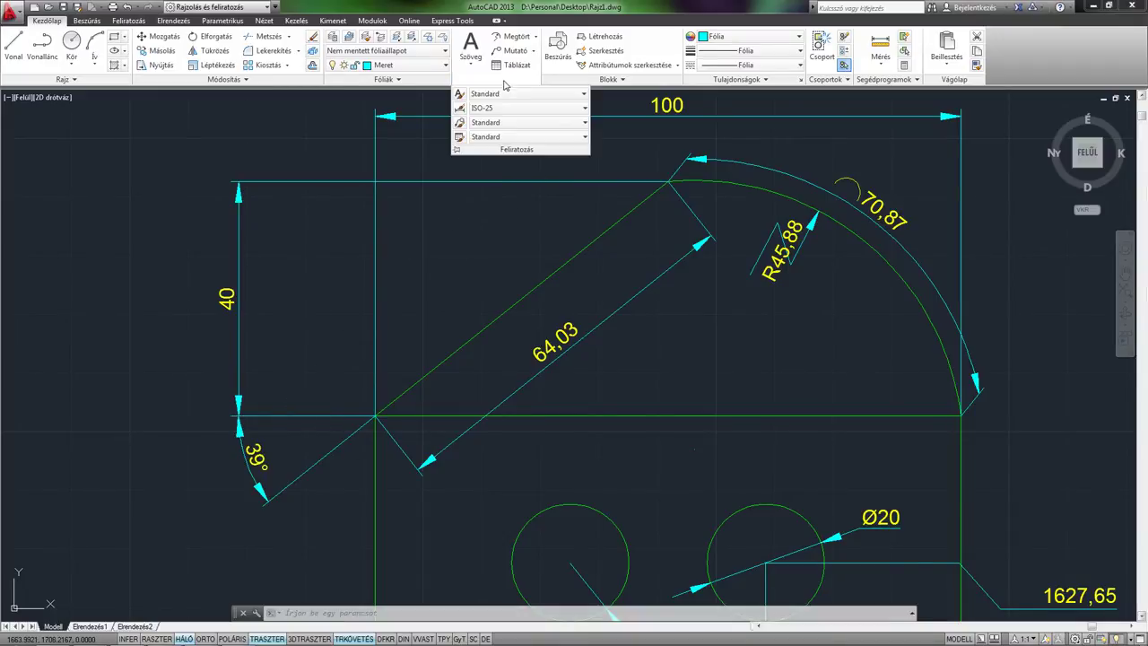
left_click(460, 108)
left_click(704, 302)
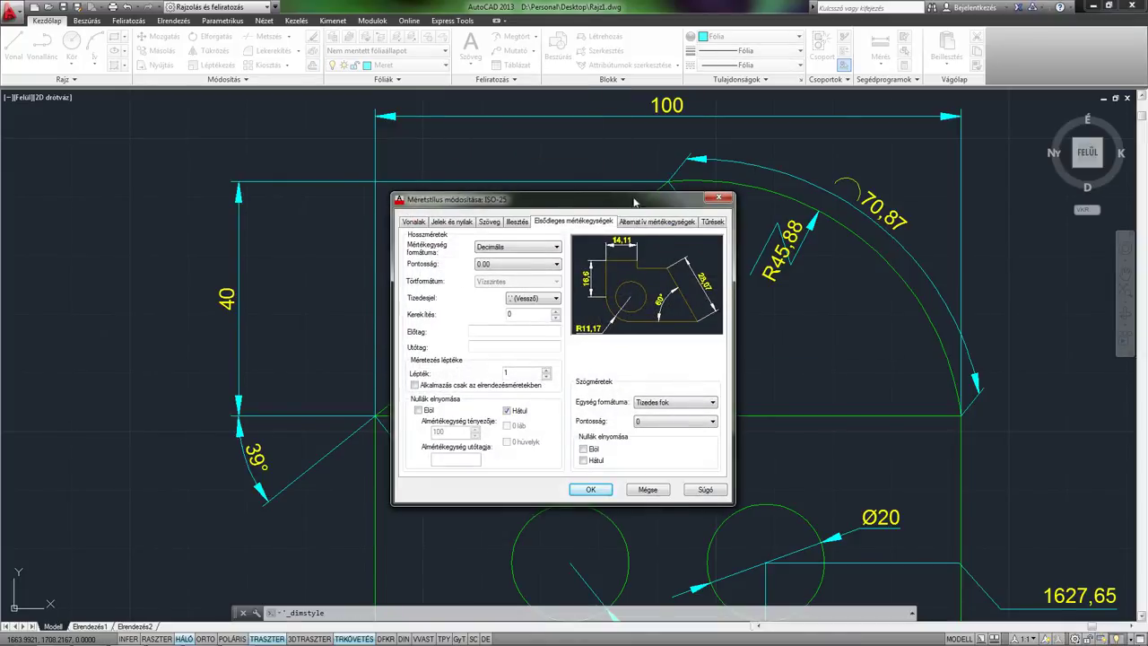
left_click_drag(634, 201, 633, 177)
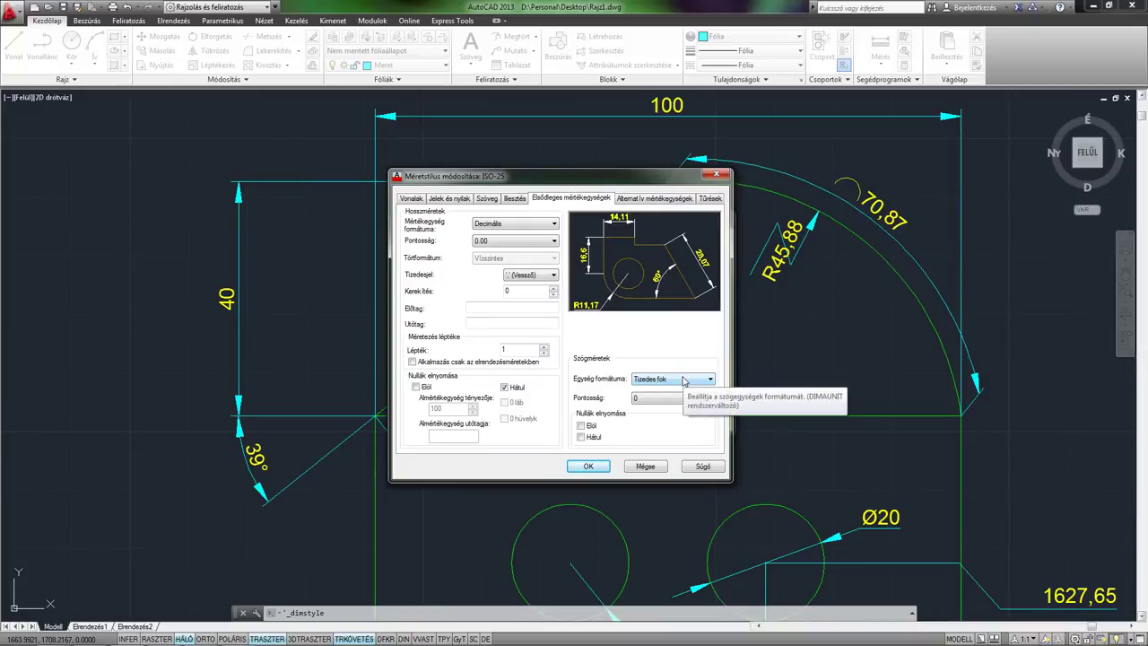
left_click(683, 381)
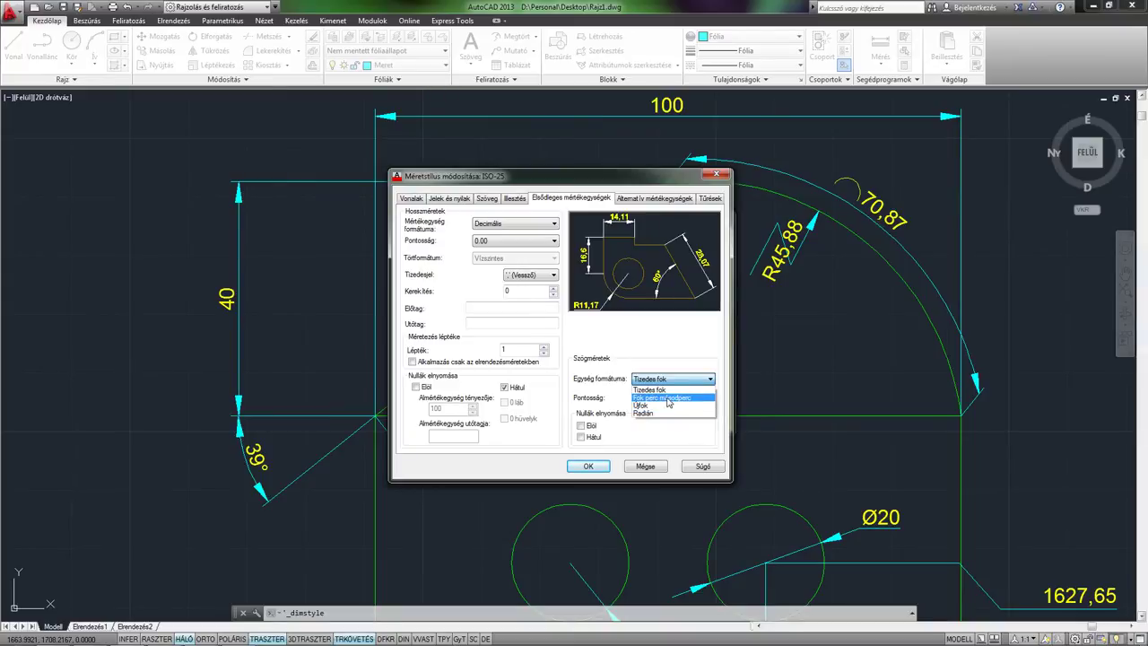
key("Escape")
key("Tab")
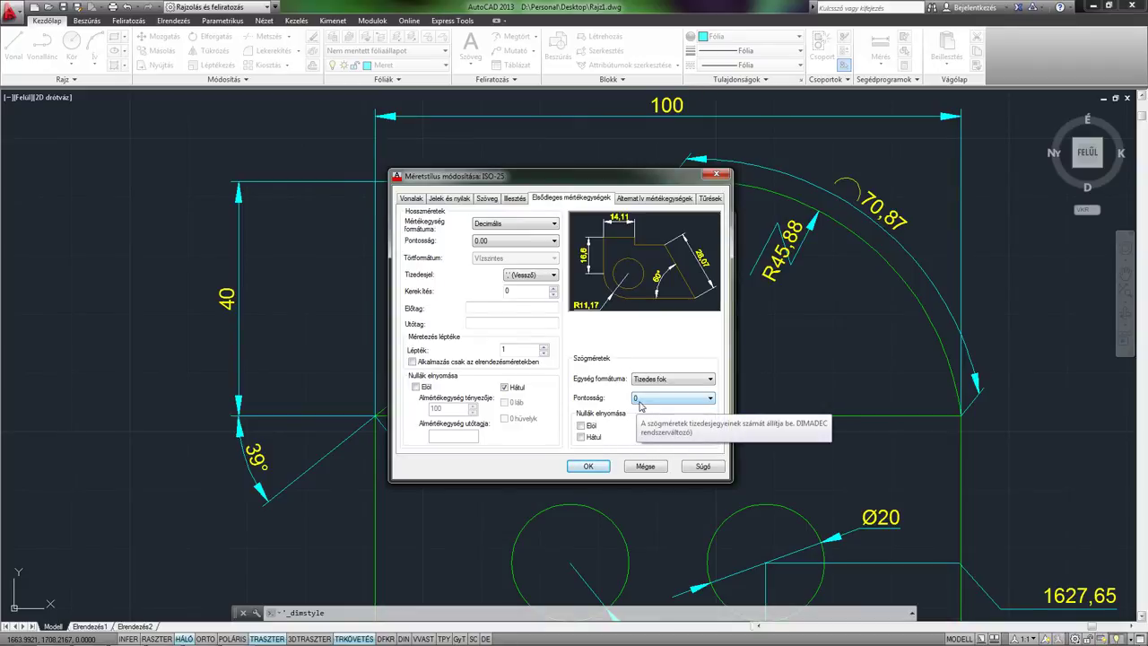
left_click(641, 400)
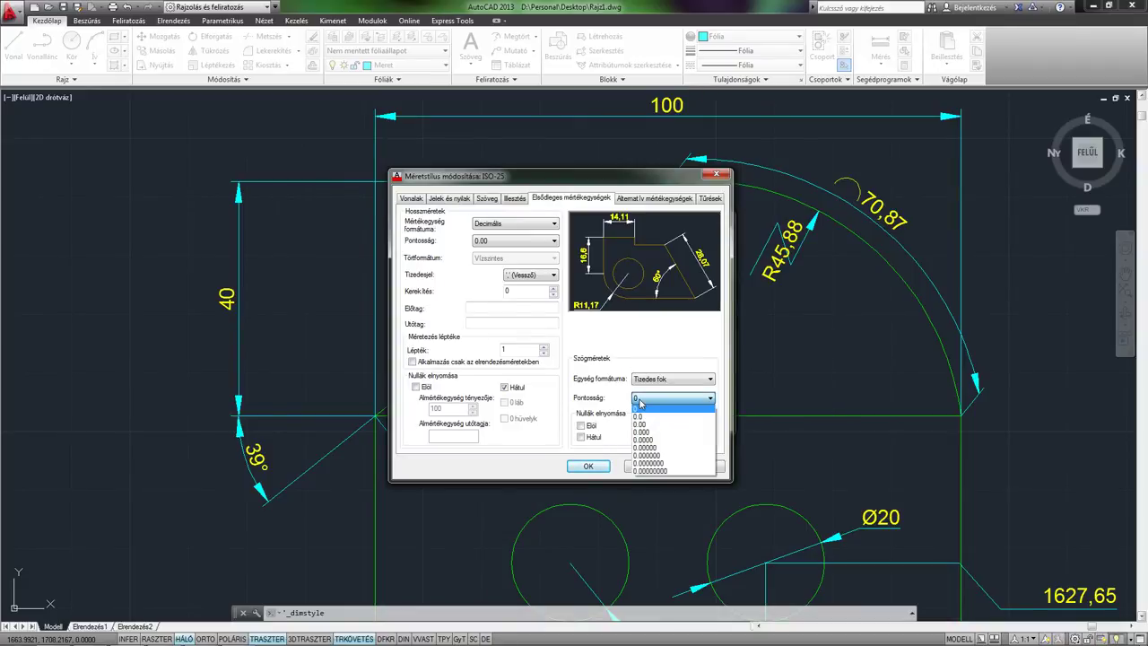
left_click(646, 425)
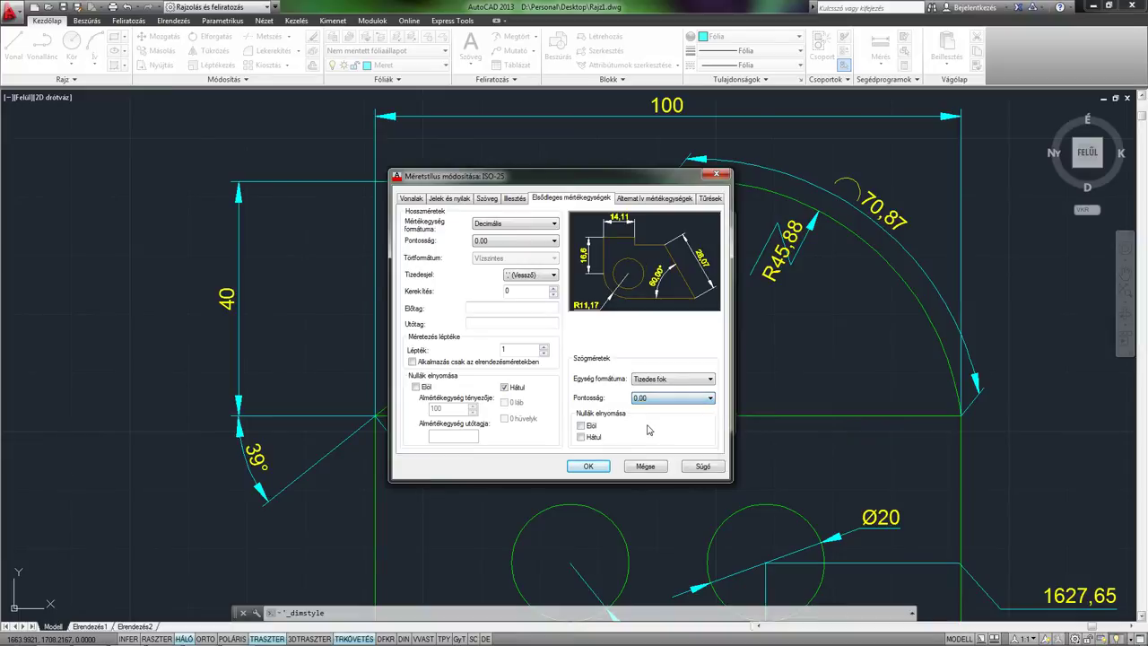
left_click(589, 466)
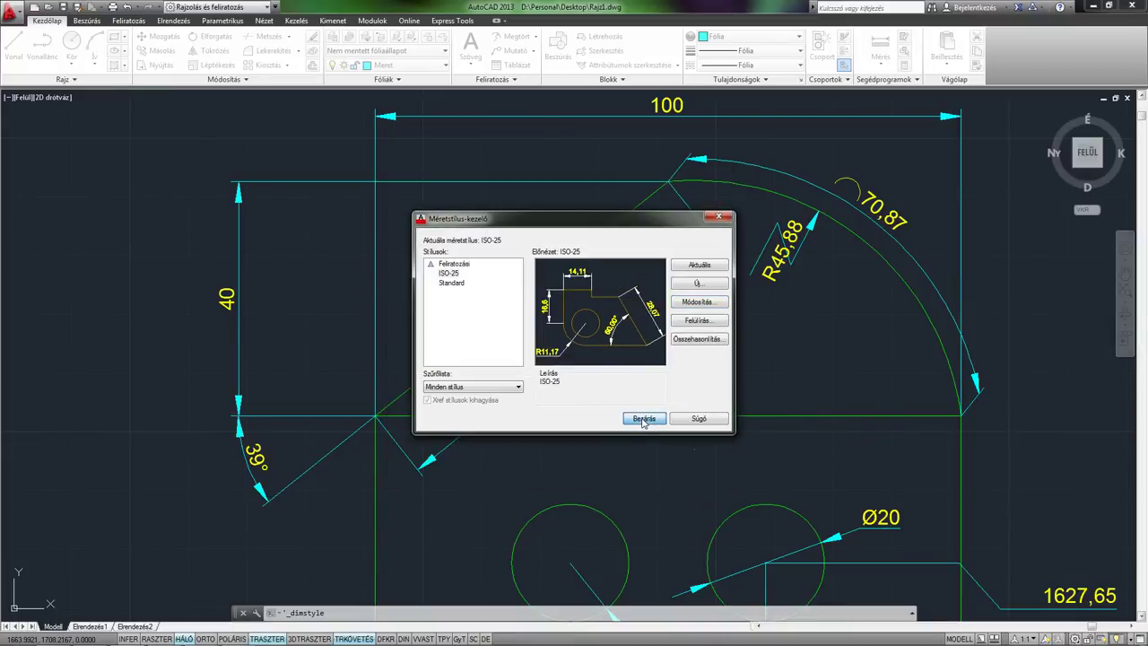
left_click(644, 419)
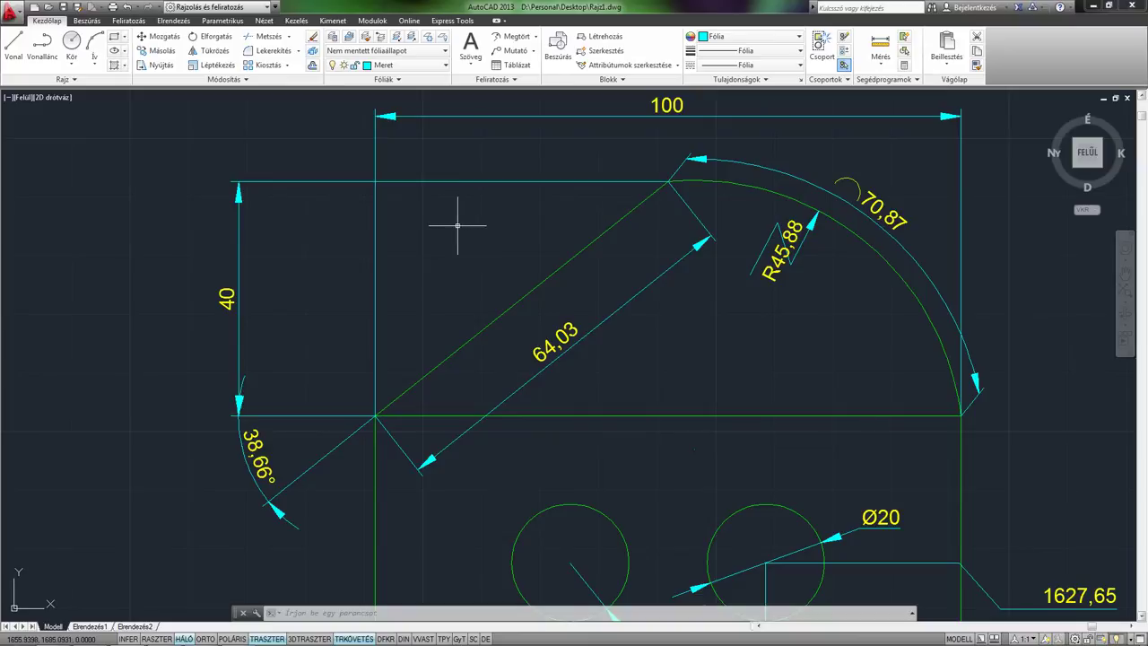
Switch ISO-25 angles to degrees-minutes-seconds and set the linear scale factor to 10.
left_click(495, 79)
left_click(460, 109)
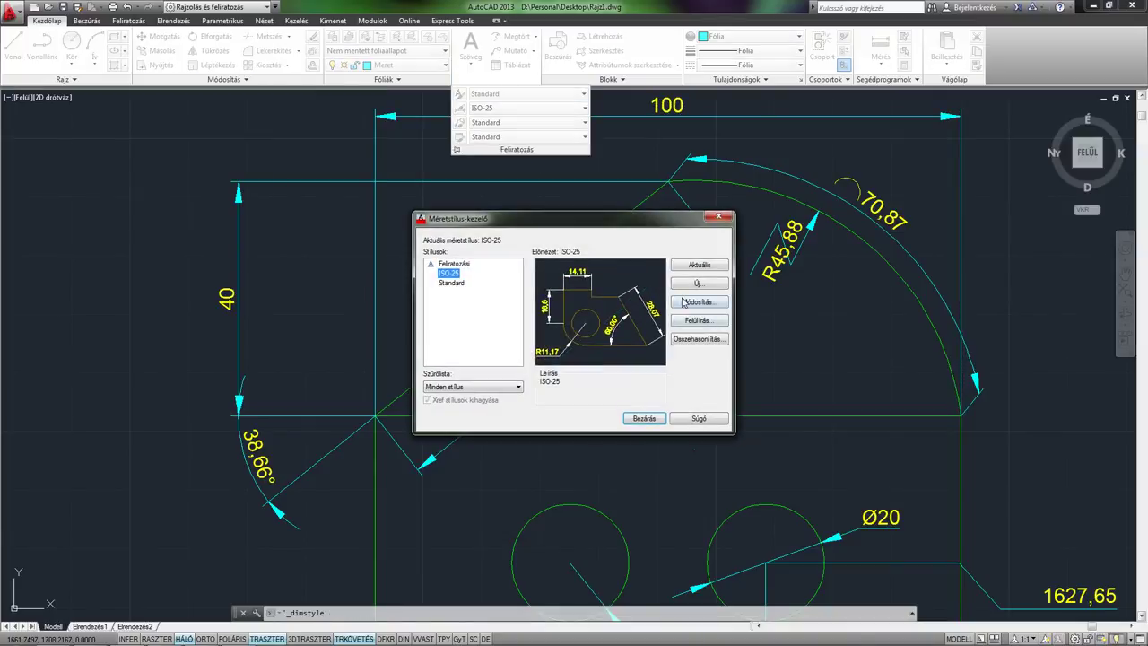
left_click(689, 300)
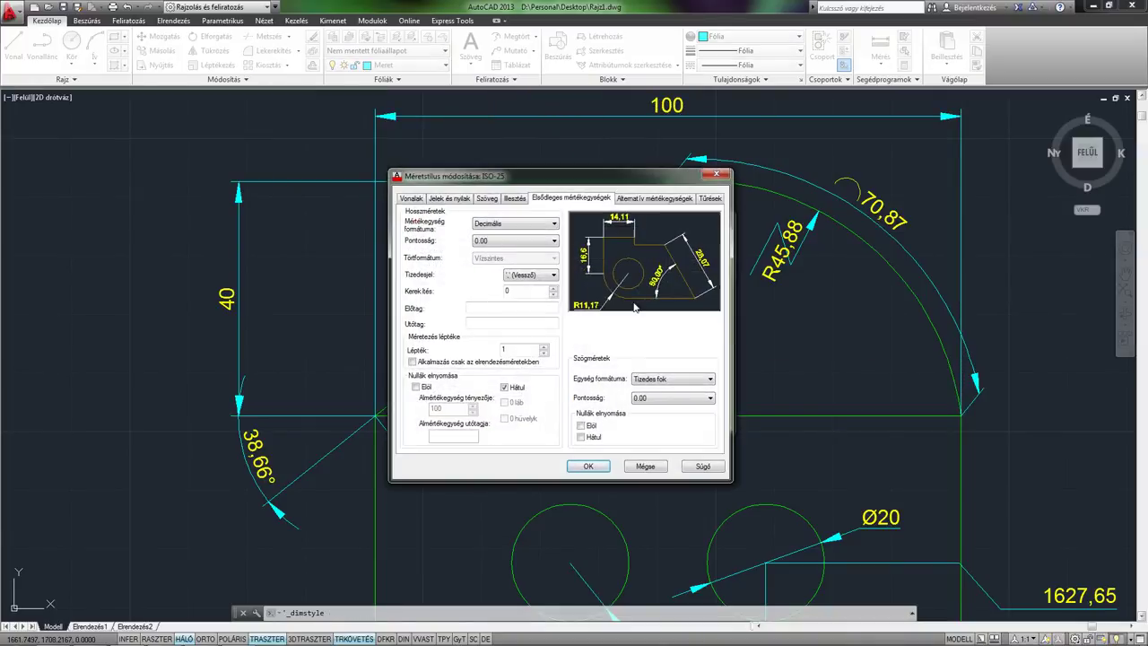
left_click(673, 380)
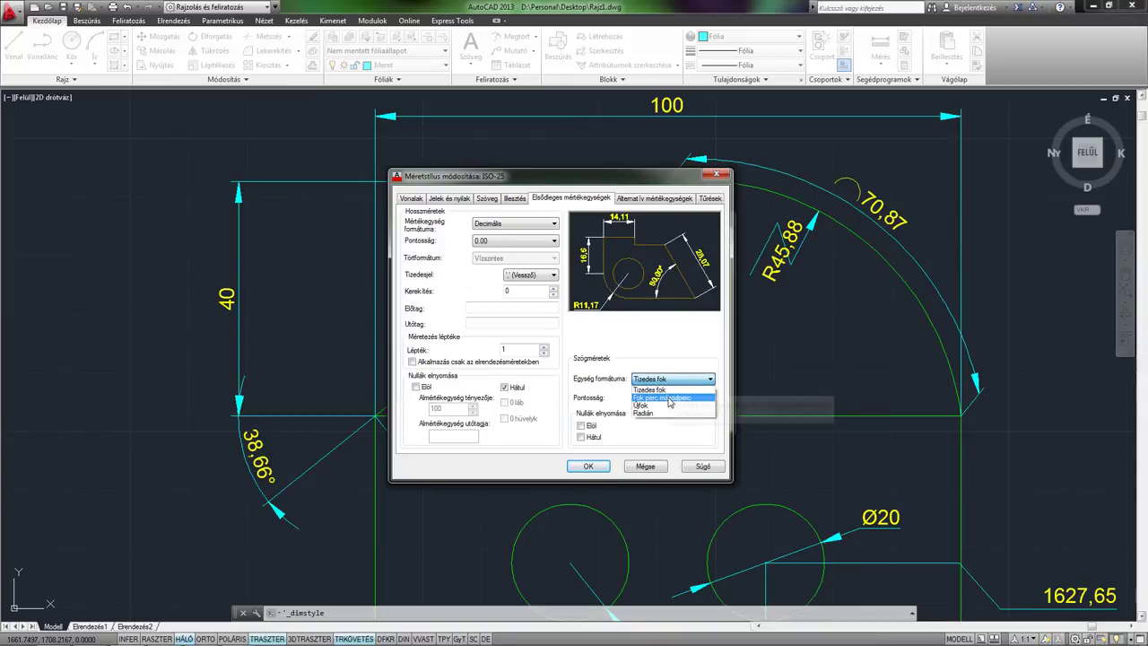
left_click(669, 399)
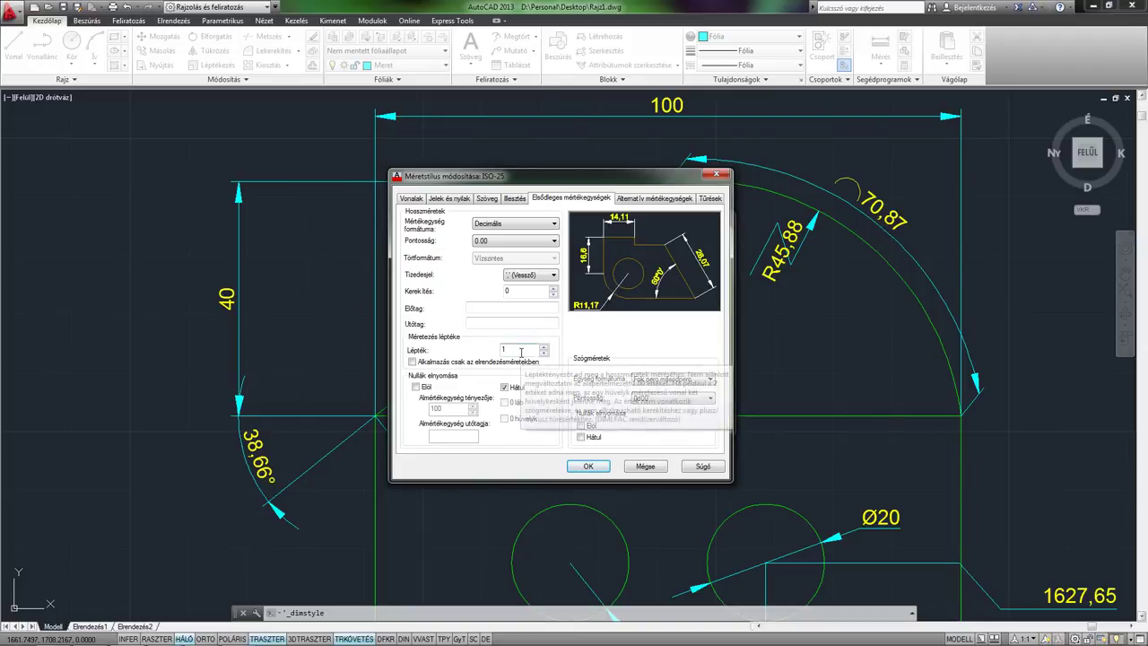
mouse_move(523, 350)
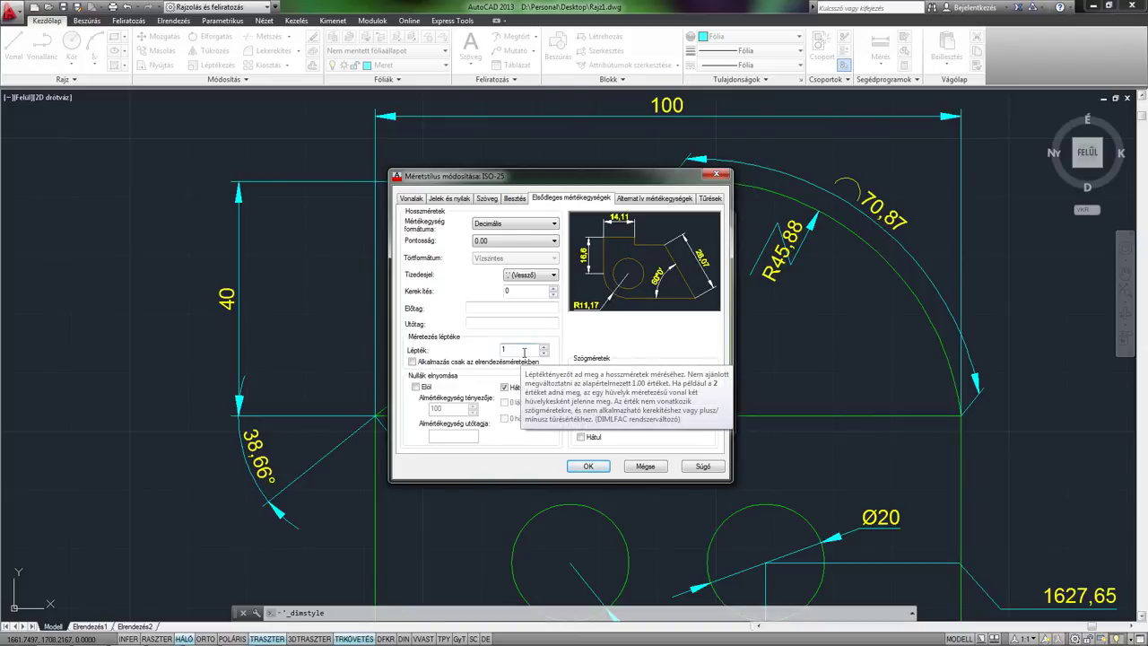
left_click(528, 352)
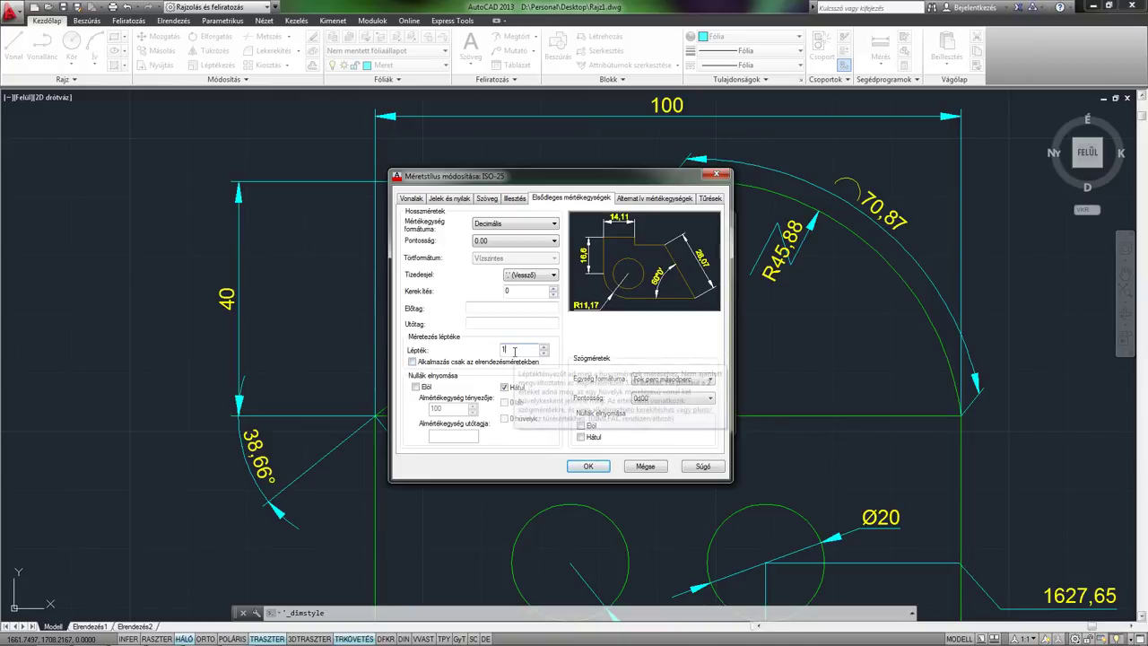
type("0")
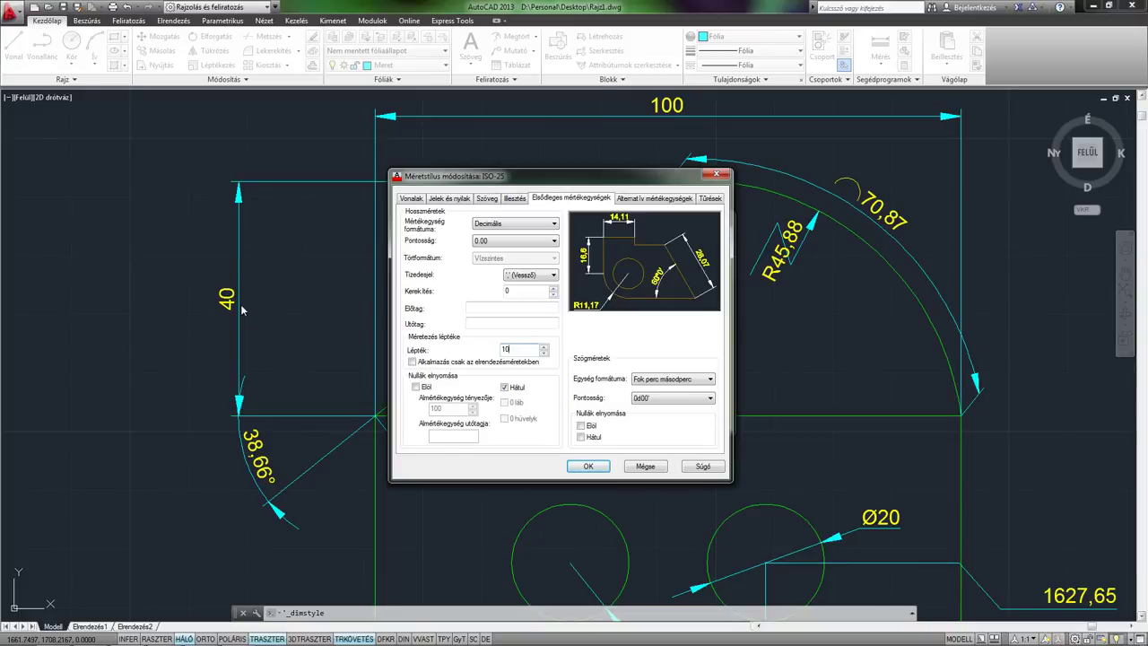
left_click(588, 467)
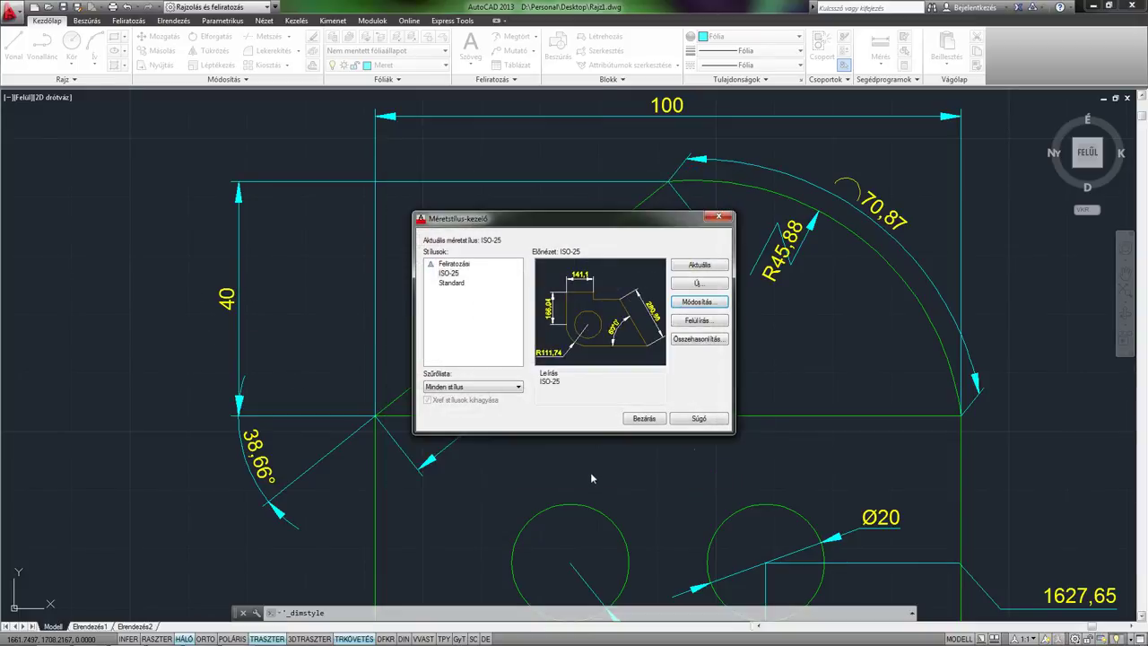
Apply the updated style and zoom out to see tenfold values like 1000 and 38°40'.
left_click(643, 419)
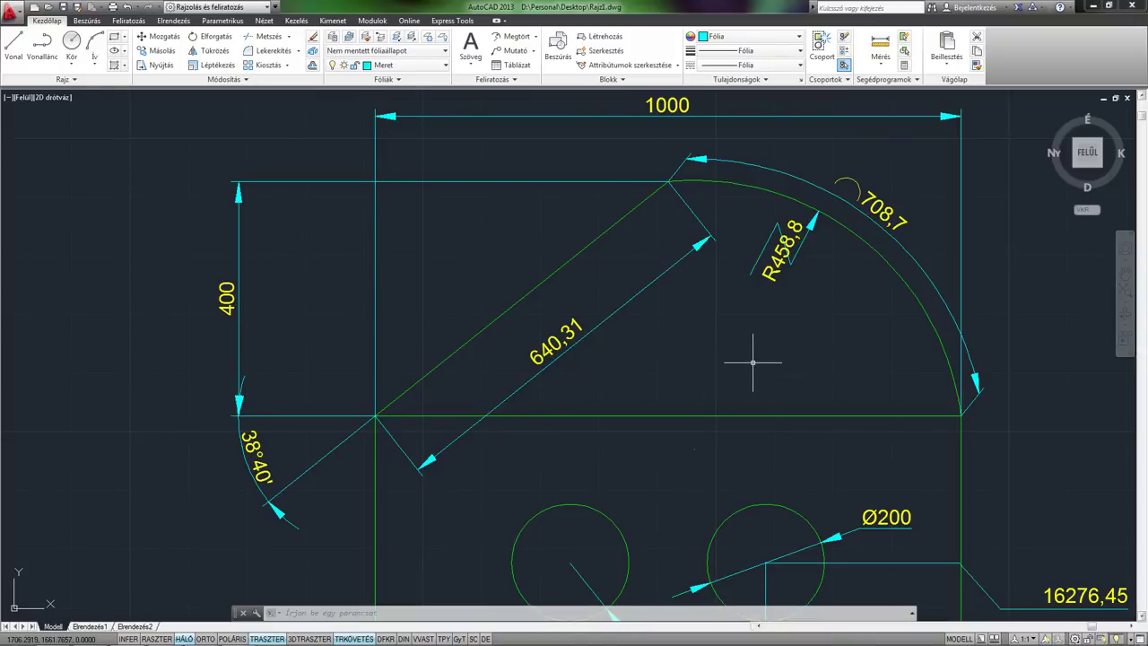
scroll(773, 314, "down", 2)
mouse_move(756, 313)
middle_mouse_down()
mouse_move(697, 367)
mouse_move(669, 302)
middle_mouse_up()
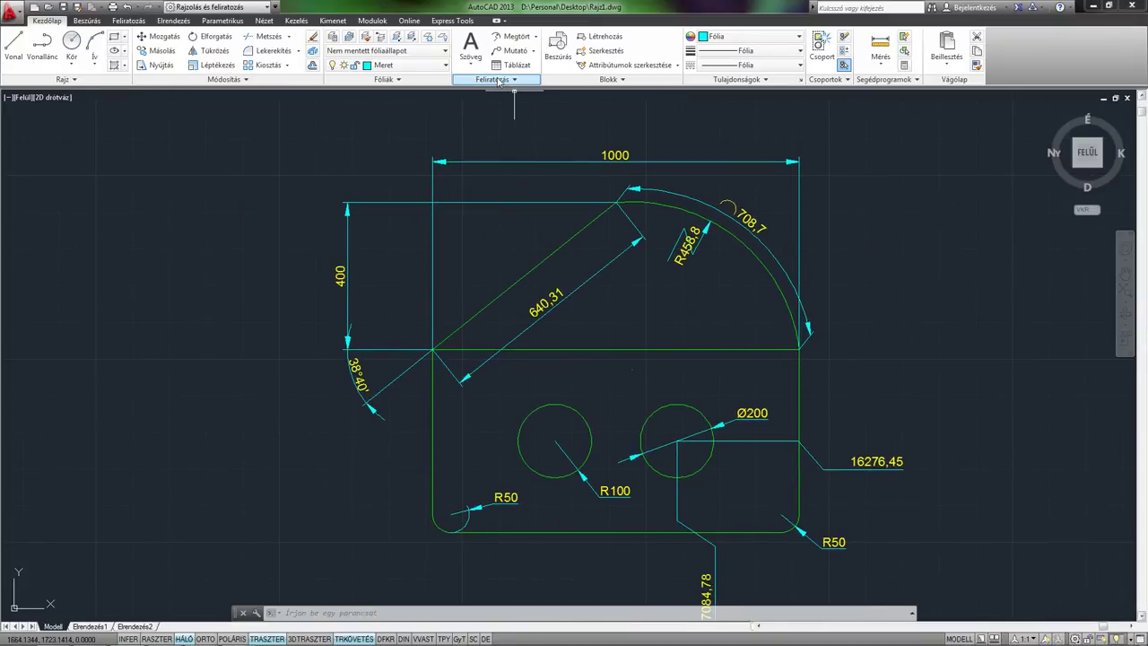
Give the ISO-25 dimension style an H prefix and an mm suffix under Primary Units.
left_click(499, 80)
left_click(459, 108)
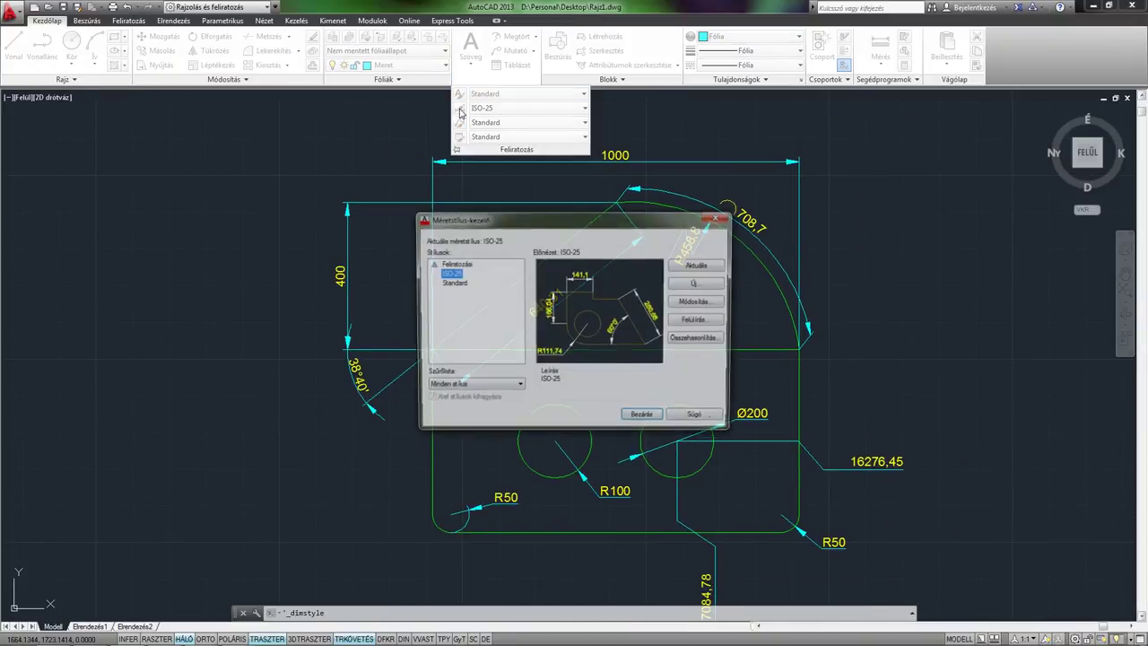
left_click(710, 306)
type("10")
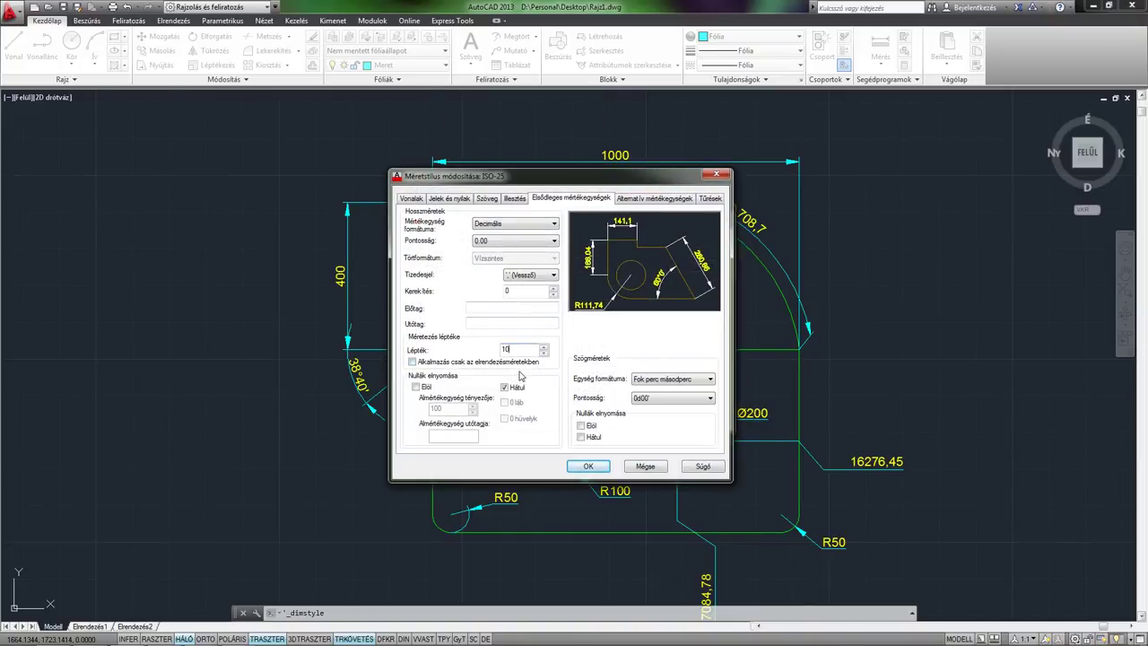
left_click_drag(567, 183, 582, 188)
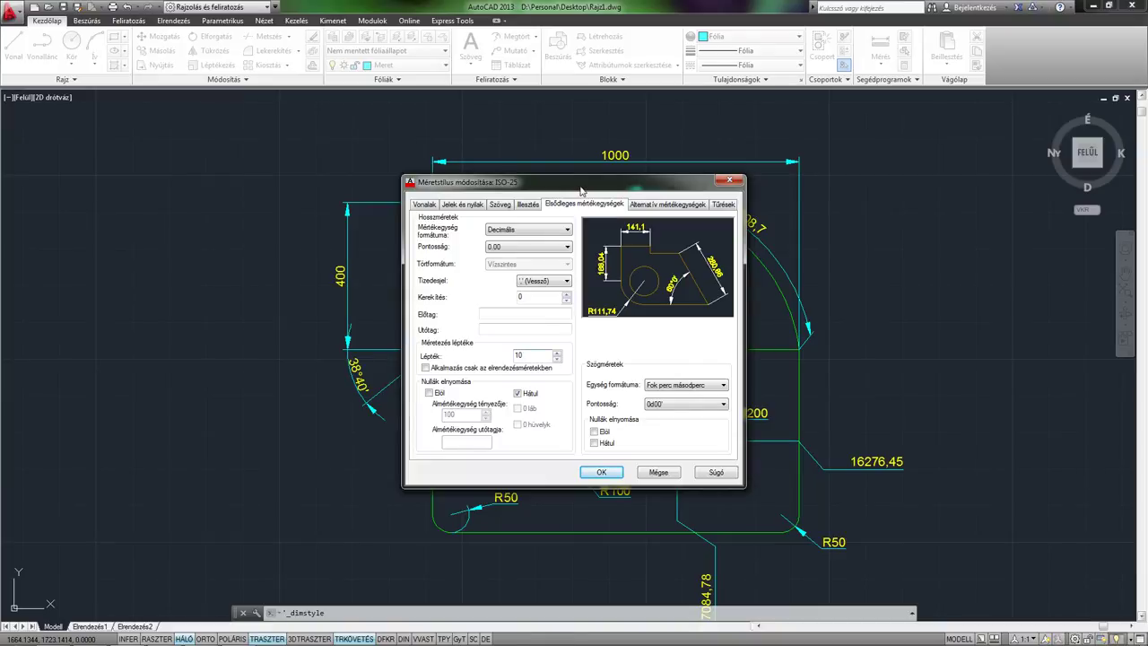
left_click(502, 330)
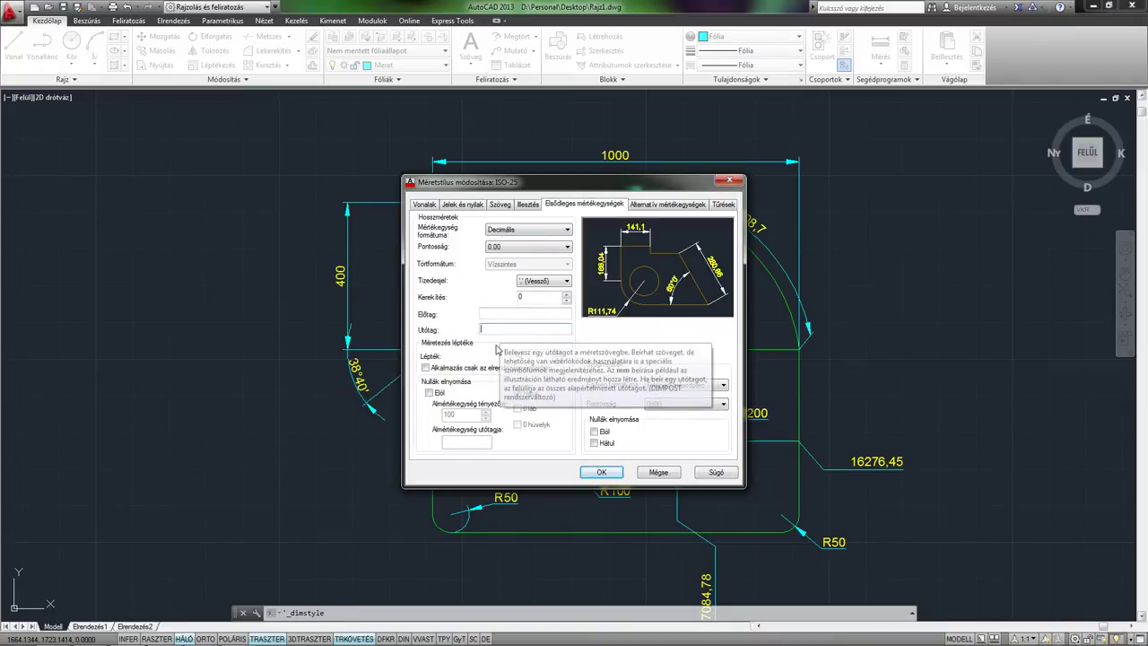
left_click(498, 314)
type("H")
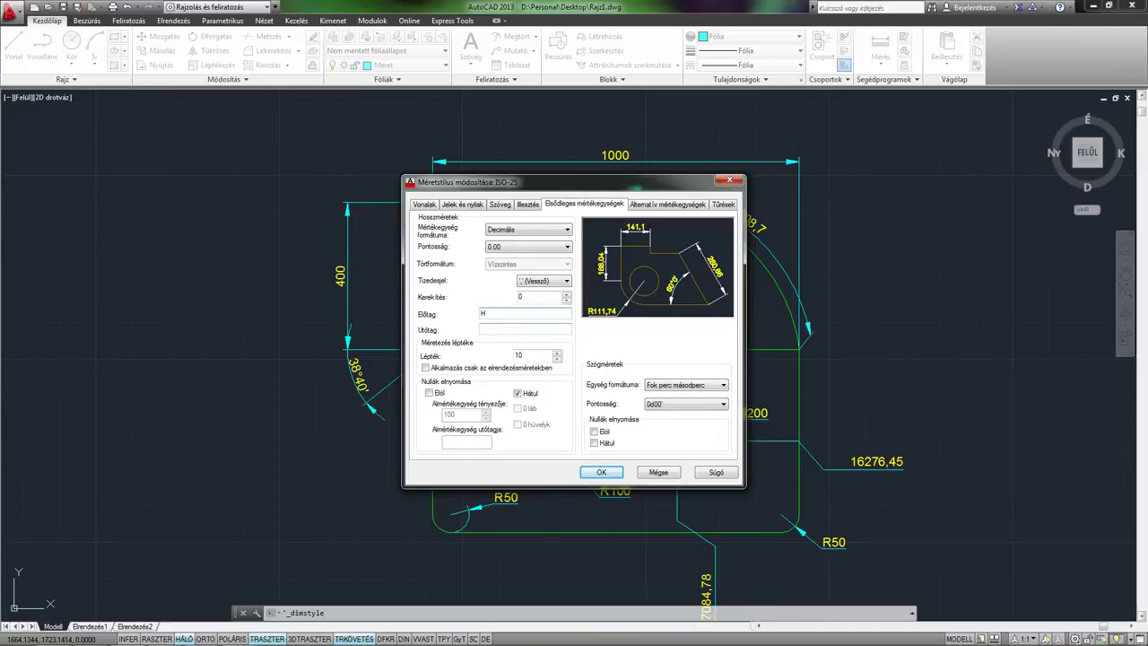
left_click(514, 328)
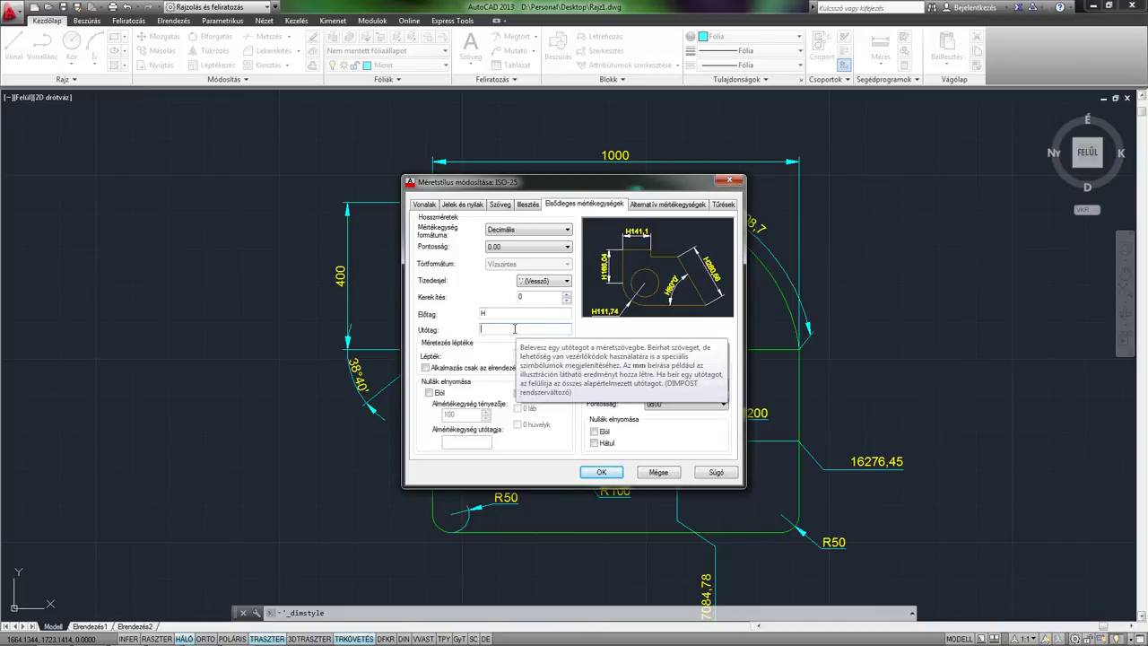
type("mm")
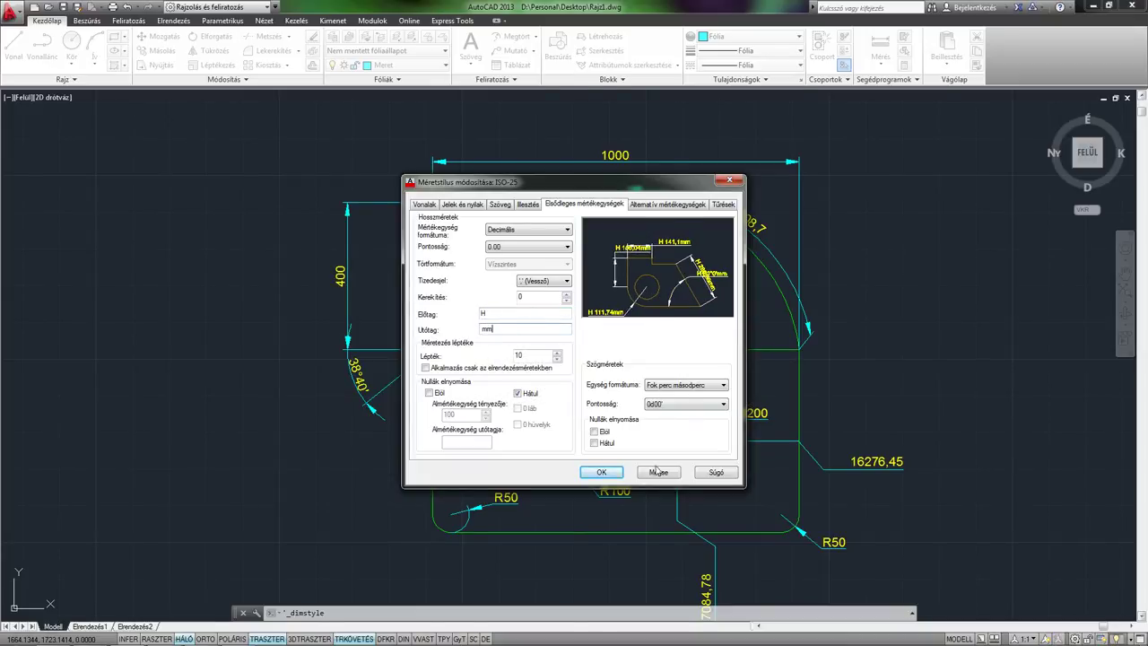
left_click(600, 470)
left_click(646, 422)
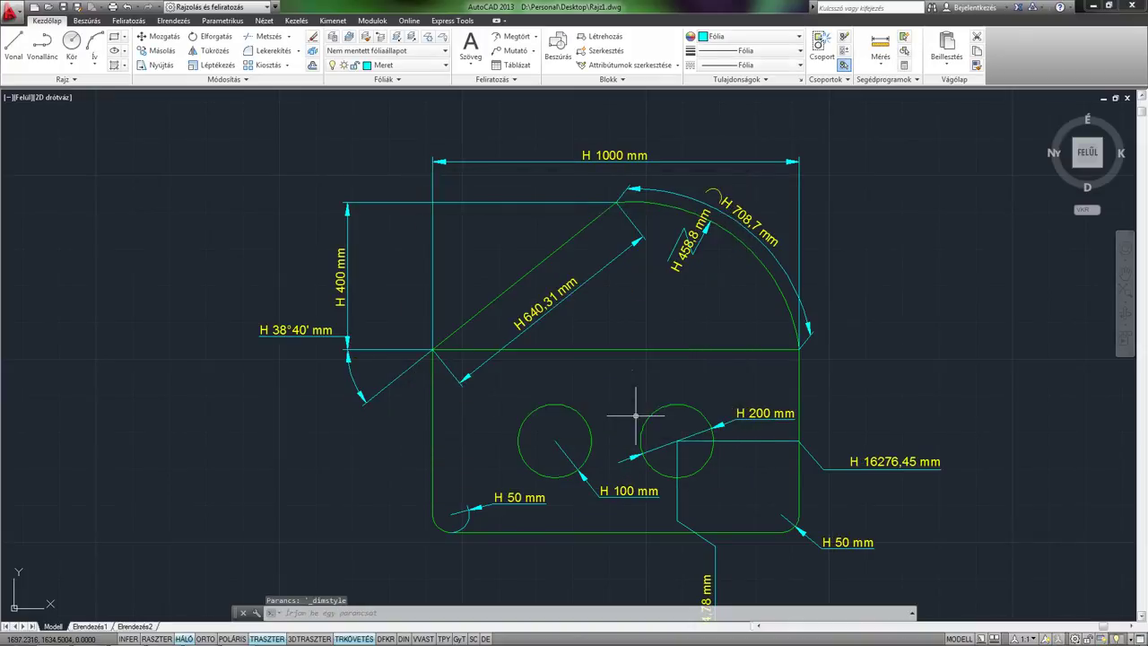
scroll(358, 269, "up", 1)
scroll(376, 287, "up", 2)
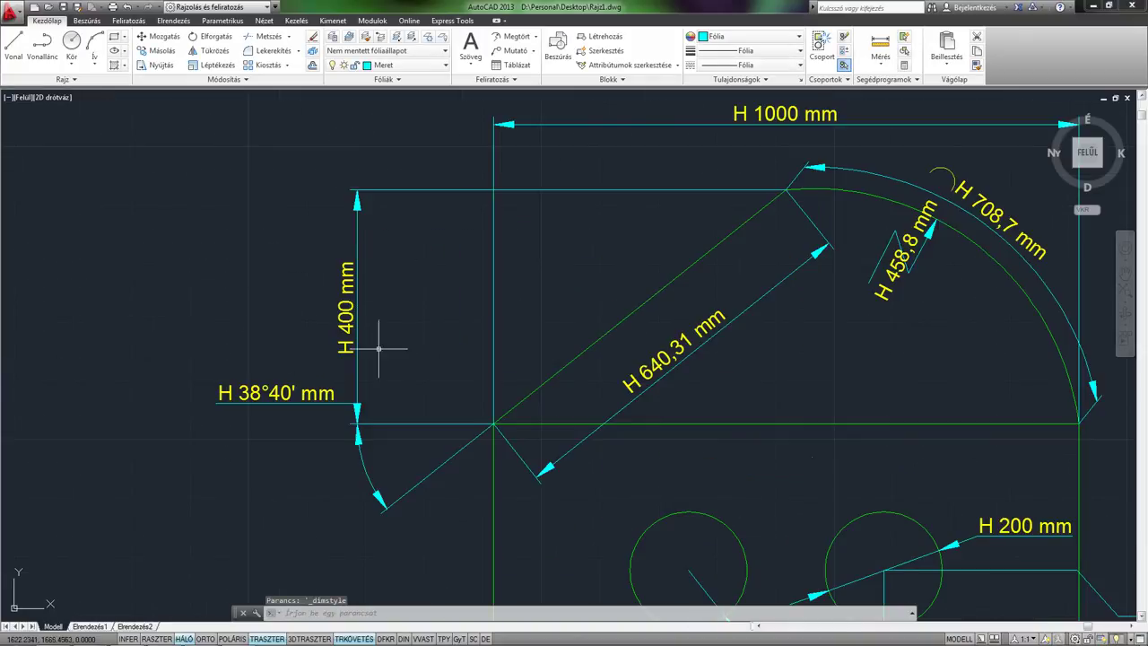
middle_click_drag(697, 358, 479, 350)
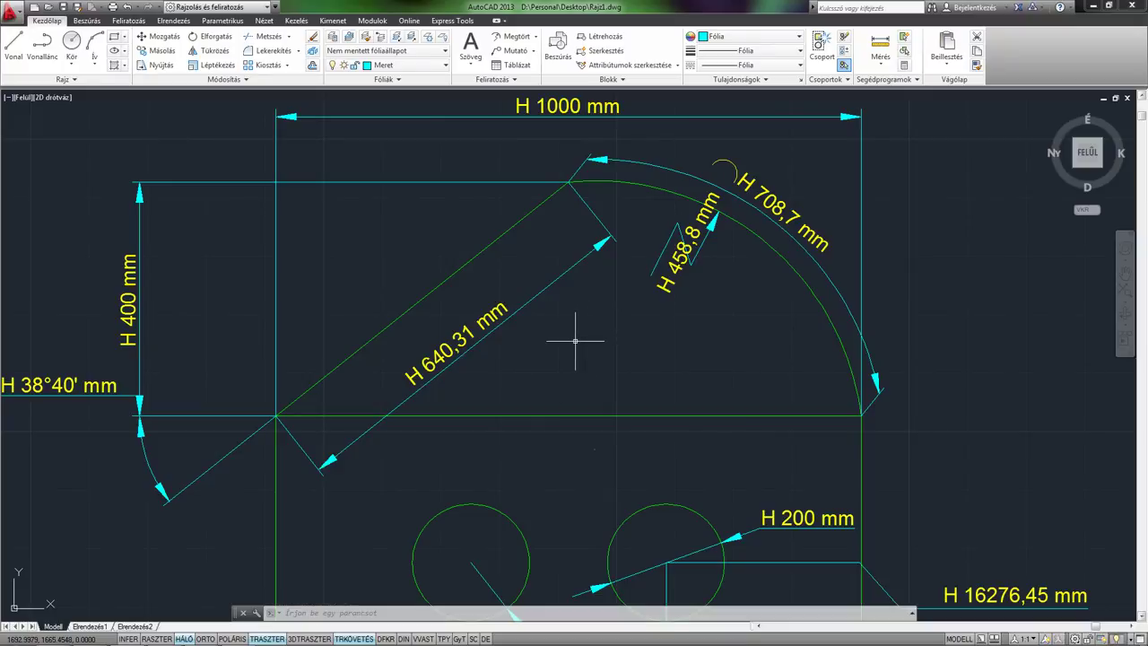
scroll(569, 337, "down", 2)
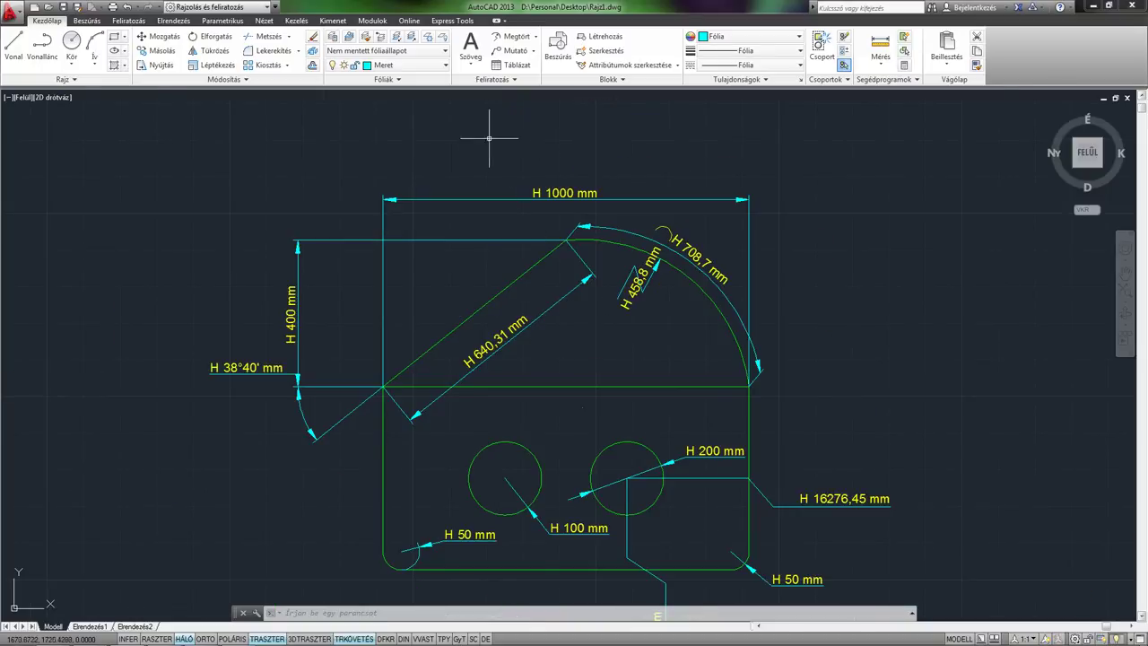
Delete the mm suffix and H prefix text from the ISO-25 style's Primary Units.
left_click(500, 79)
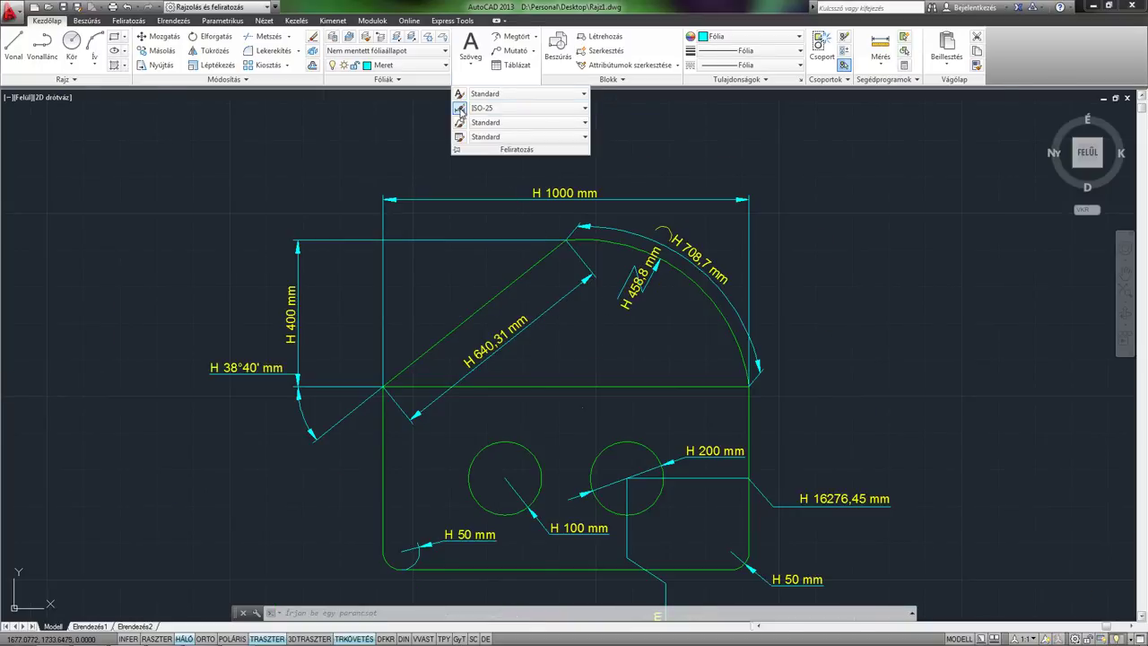
left_click(459, 107)
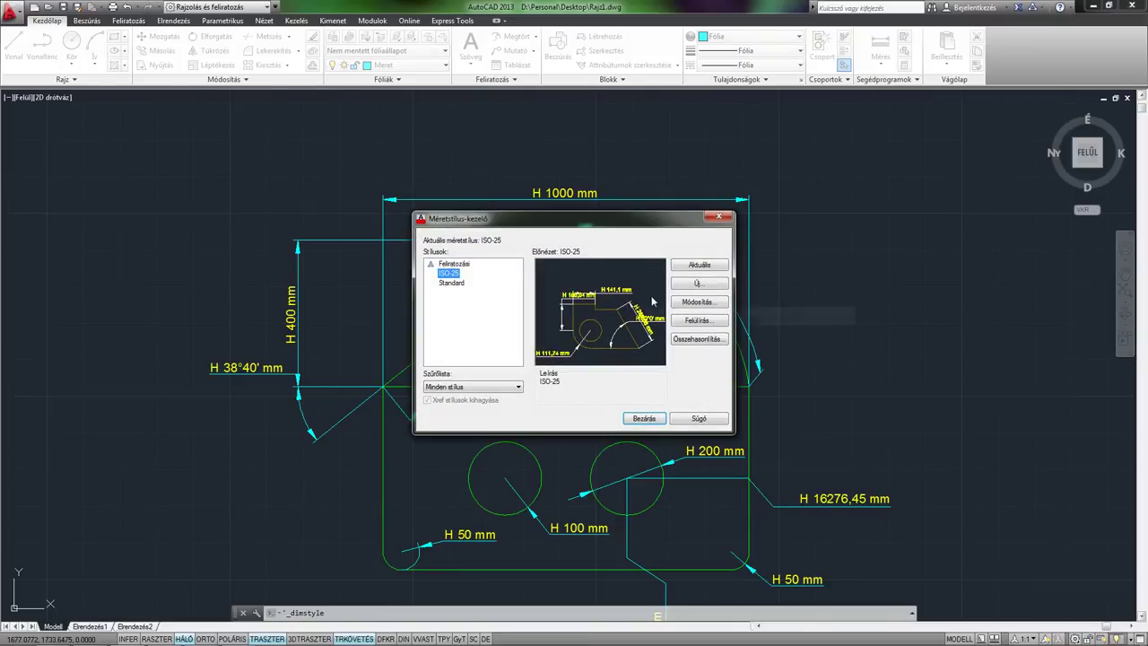
left_click(692, 307)
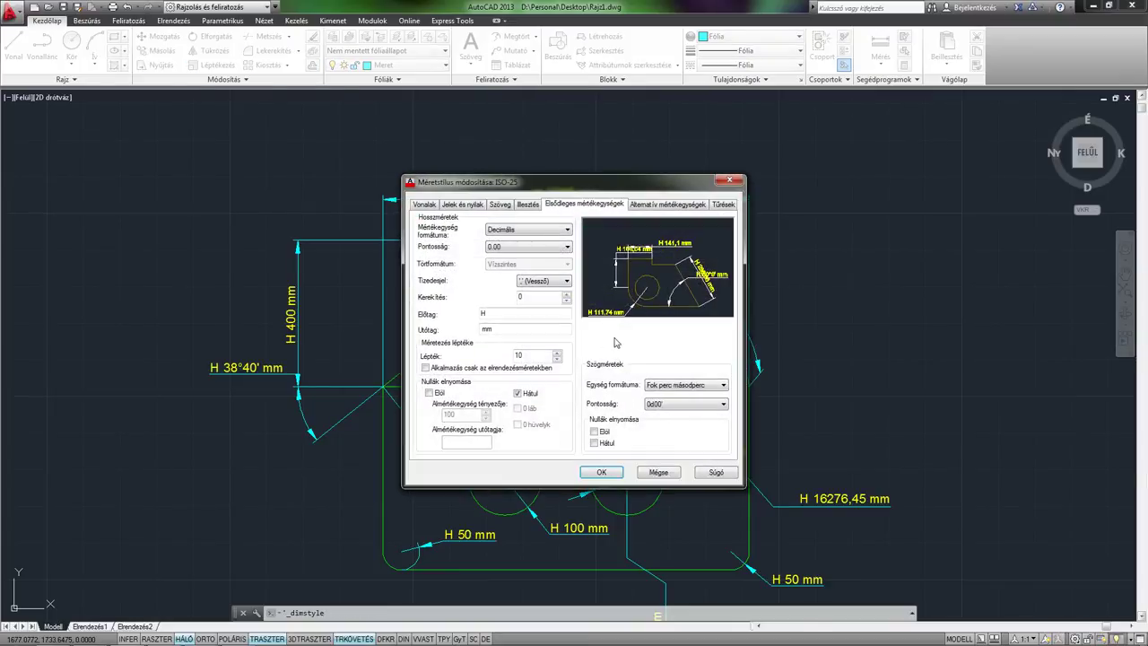
left_click_drag(546, 329, 456, 328)
key("BackSpace")
key("shift+Tab")
key("BackSpace")
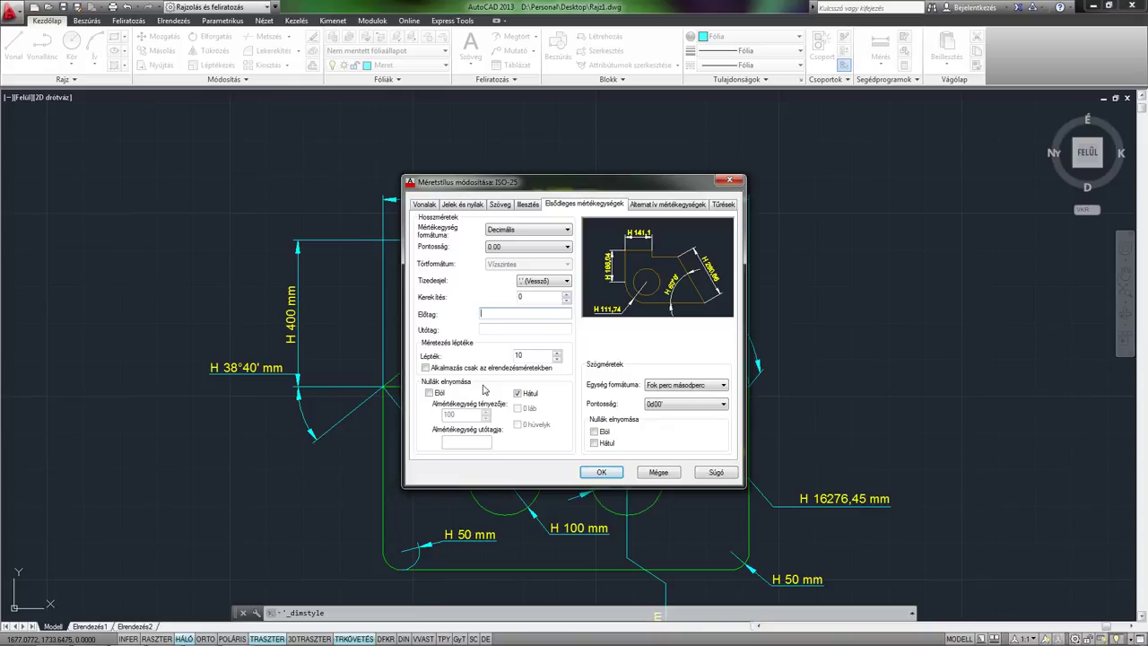
Review Alternate Units and Tolerances, then confirm the ISO-25 changes and close the manager.
left_click(674, 206)
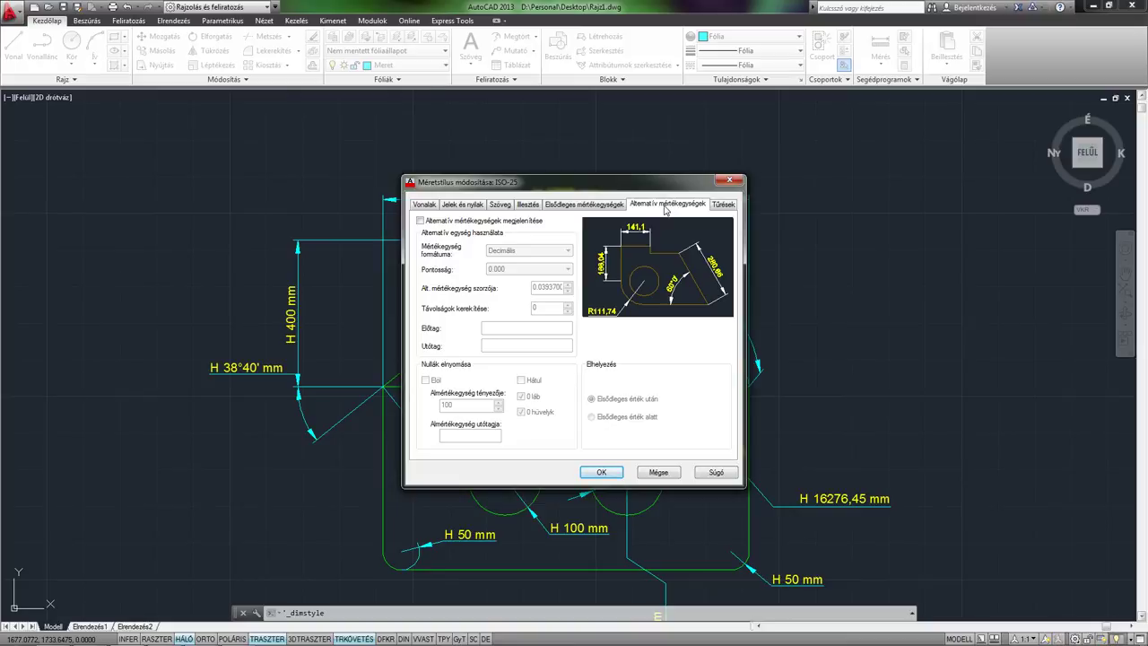
left_click(725, 207)
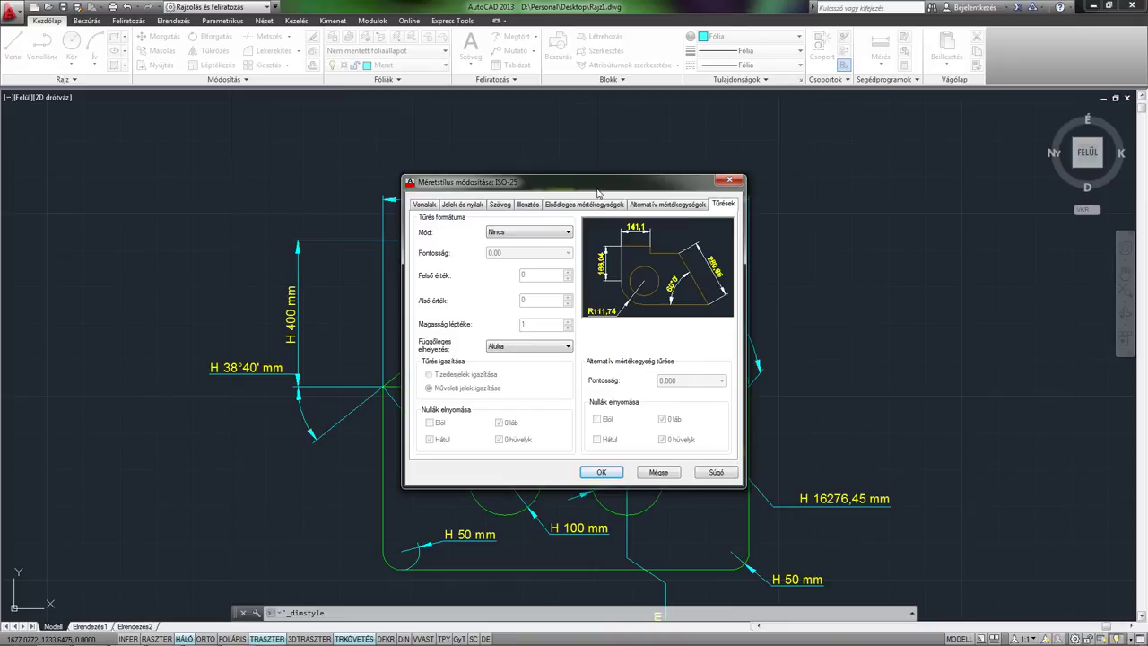
left_click_drag(597, 184, 622, 194)
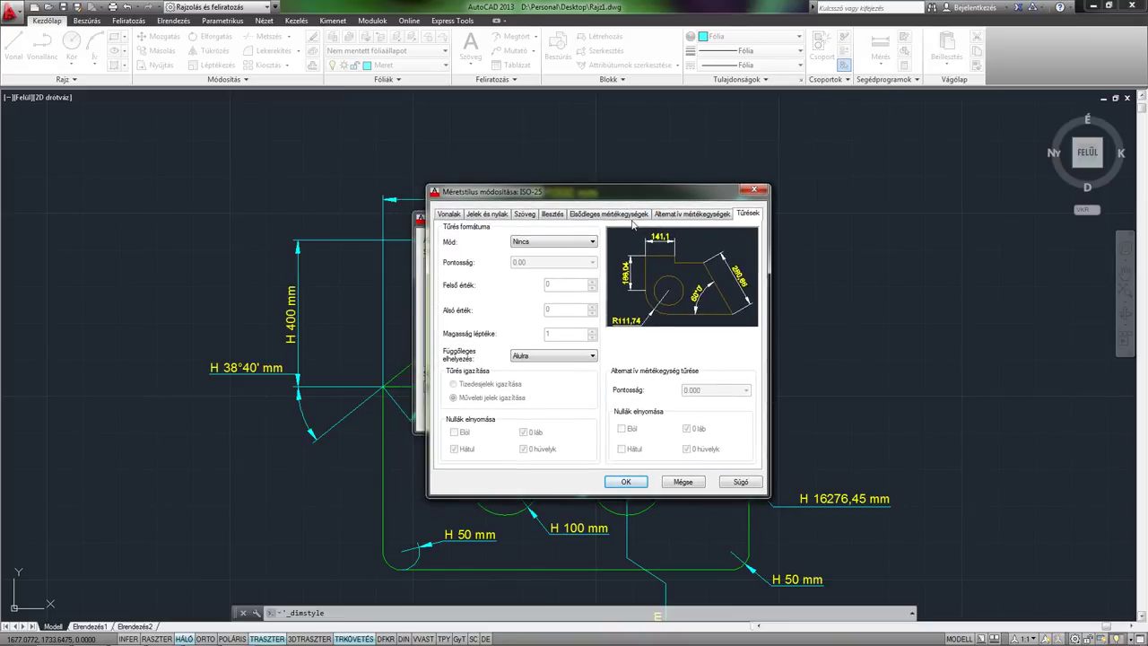
left_click(625, 485)
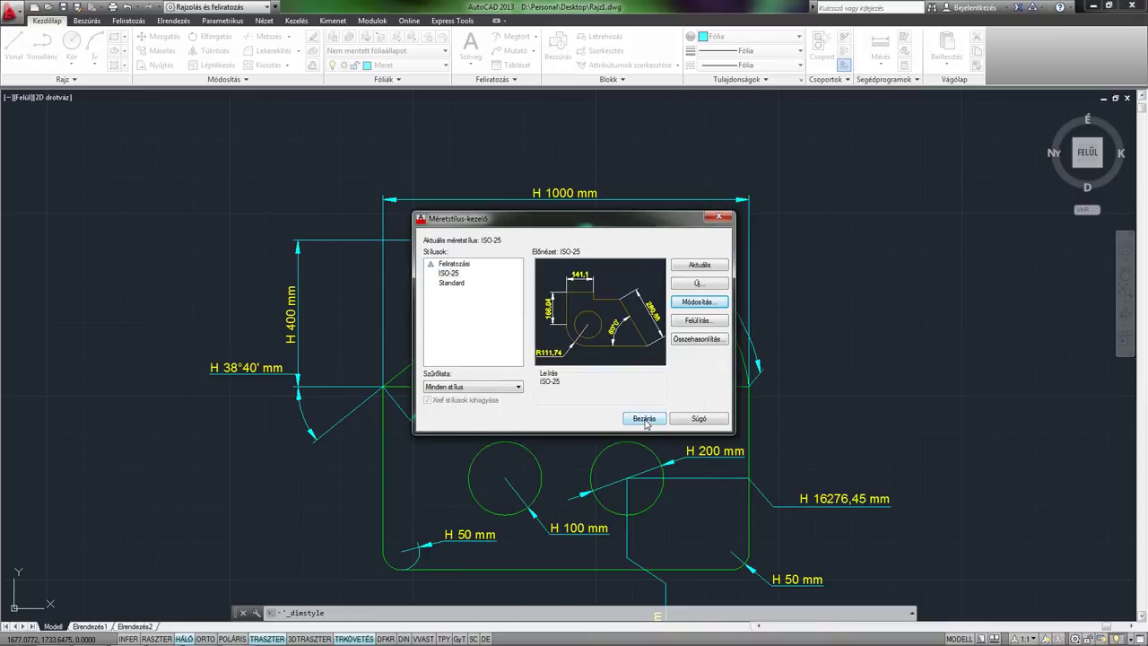
left_click(645, 418)
Pan the view to centre the part with its plain dimensions like 1000 and 38°40'.
middle_click_drag(622, 410, 631, 377)
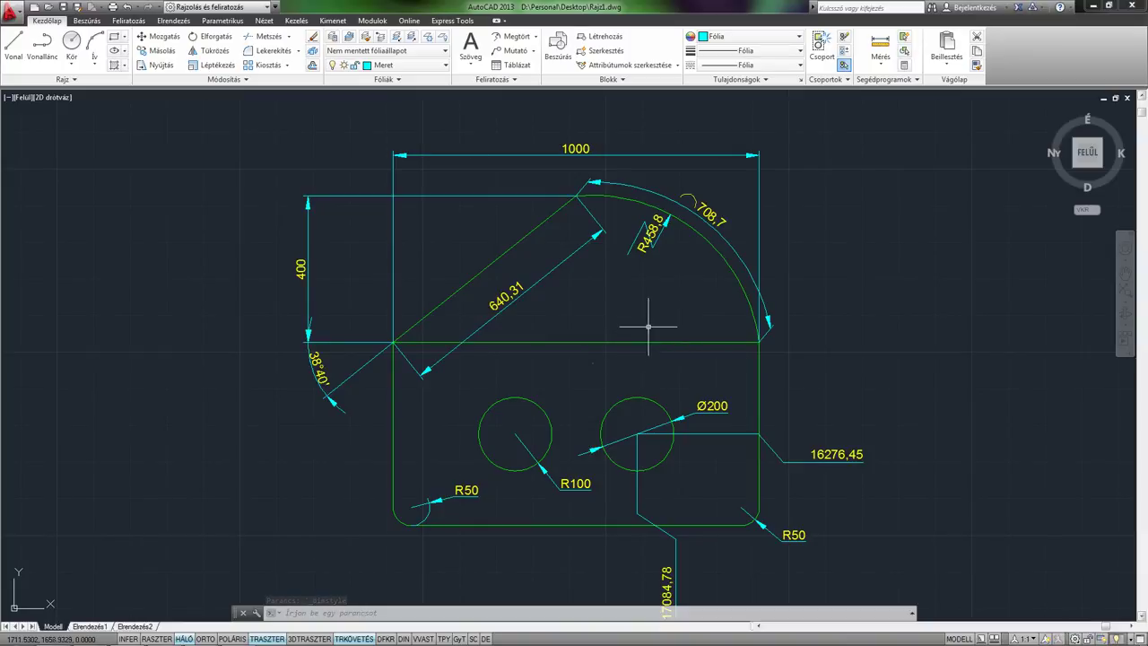
middle_click_drag(661, 325, 649, 306)
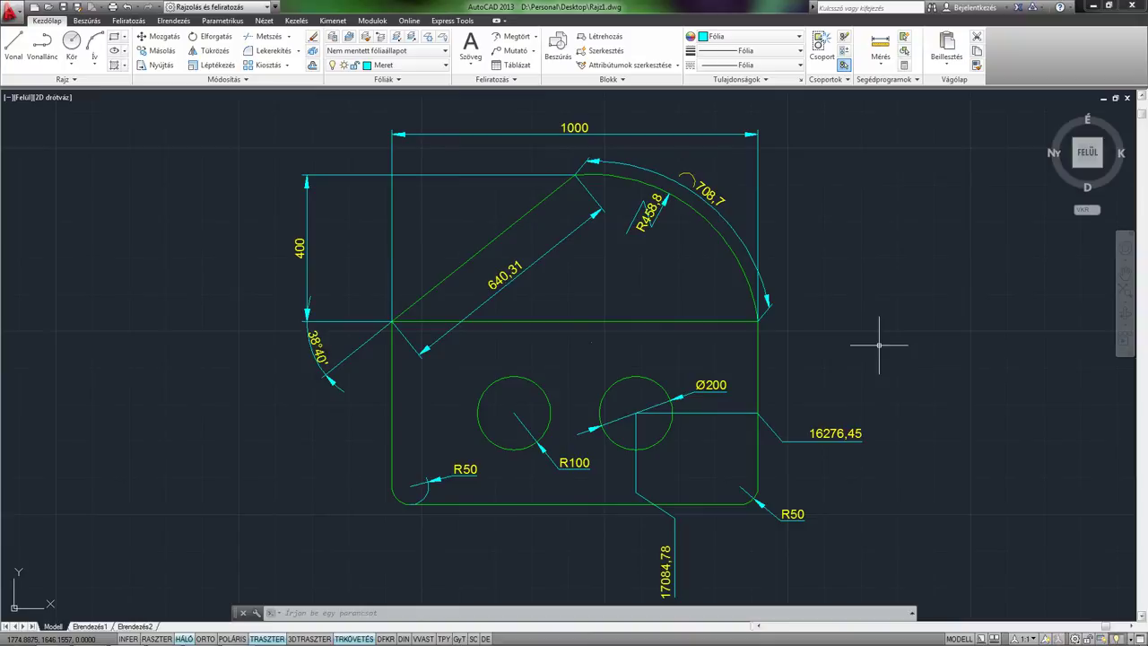